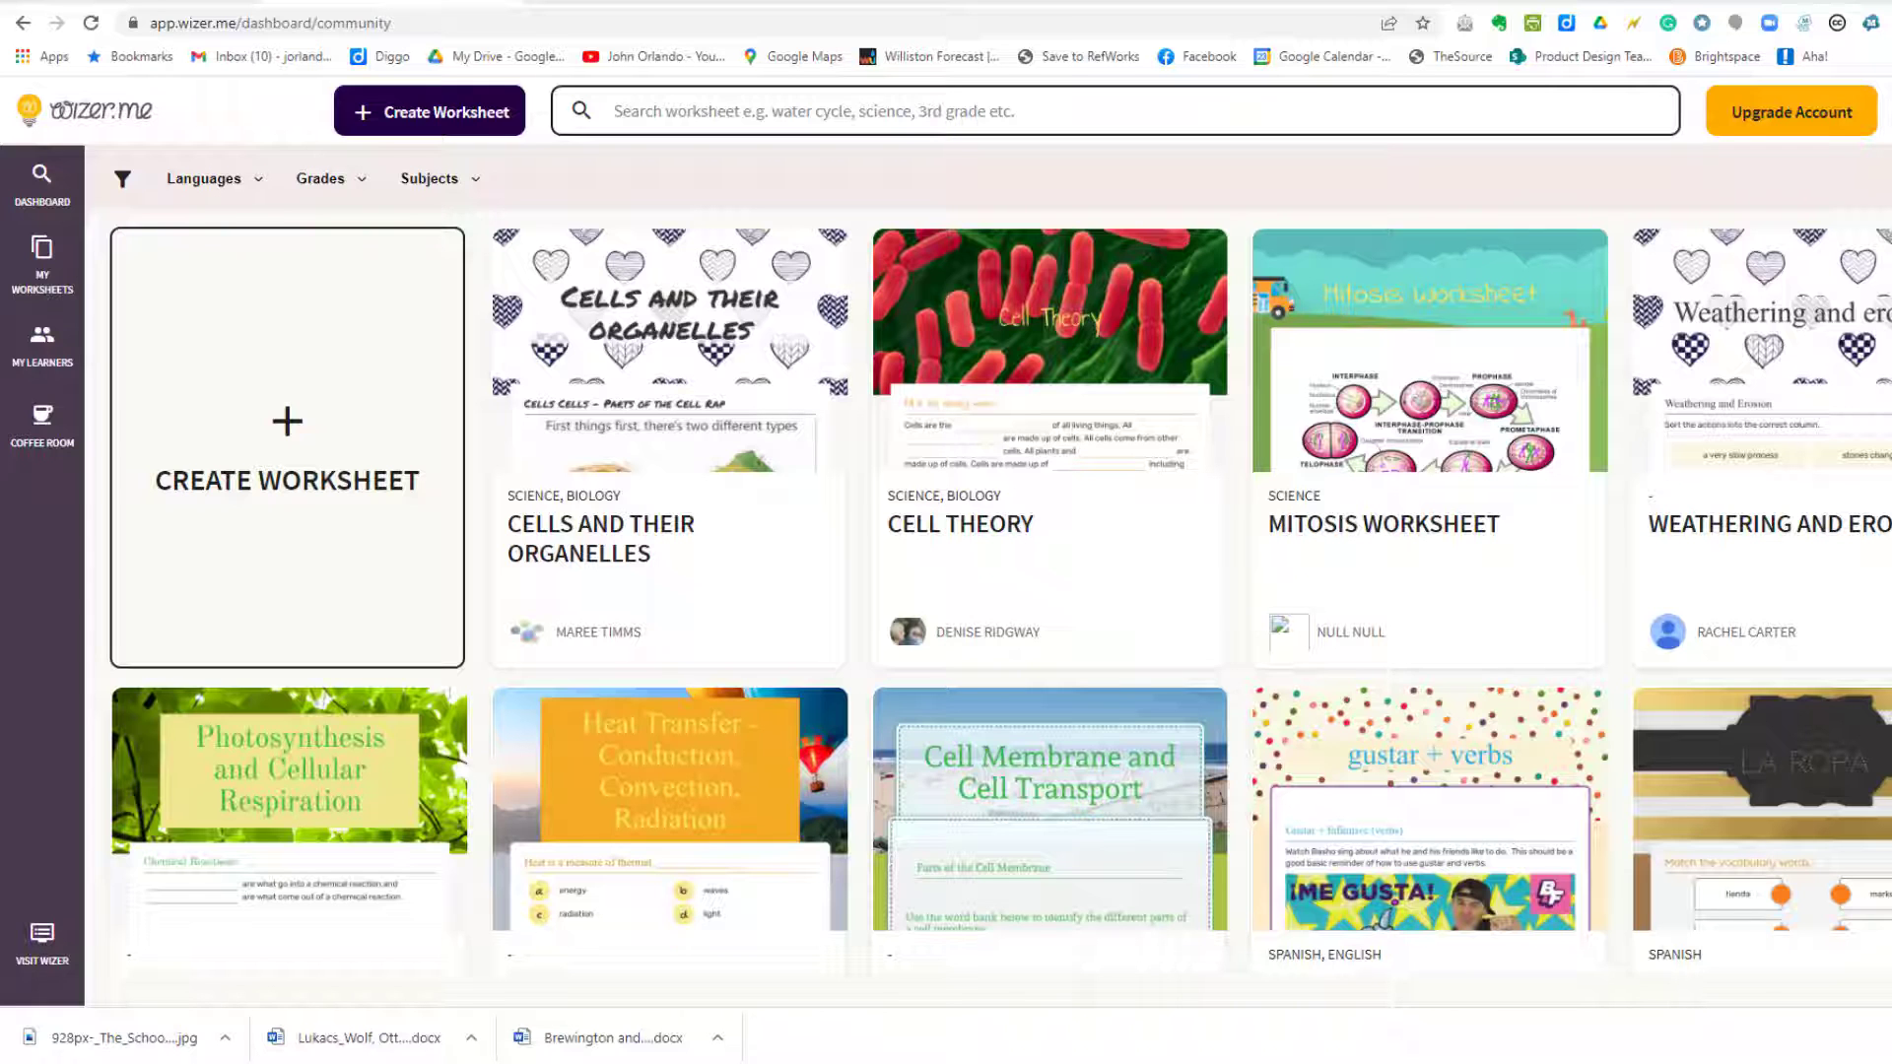
# Step: Preview the Cell Theory worksheet and make an editable copy of it
pyautogui.click(1074, 322)
pyautogui.scroll(-8, 1638, 688)
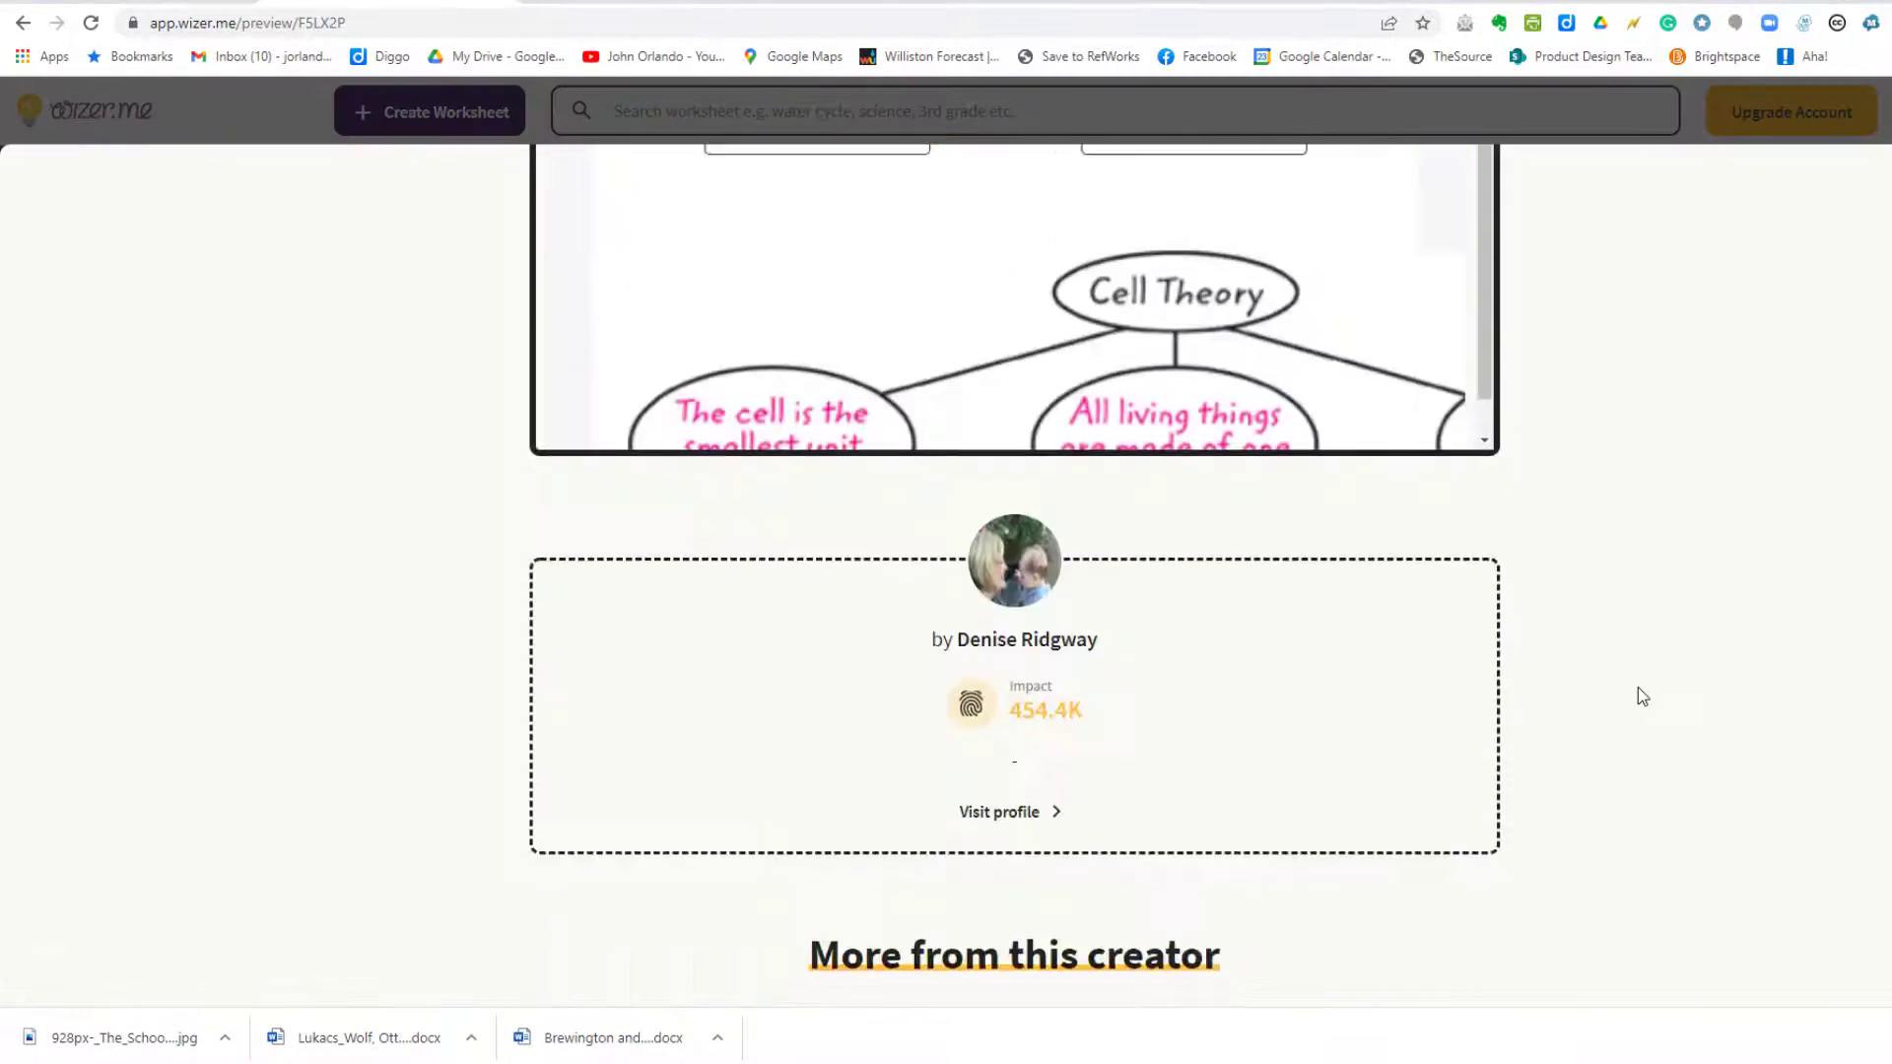
pyautogui.scroll(-5, 1639, 695)
pyautogui.scroll(15, 1639, 695)
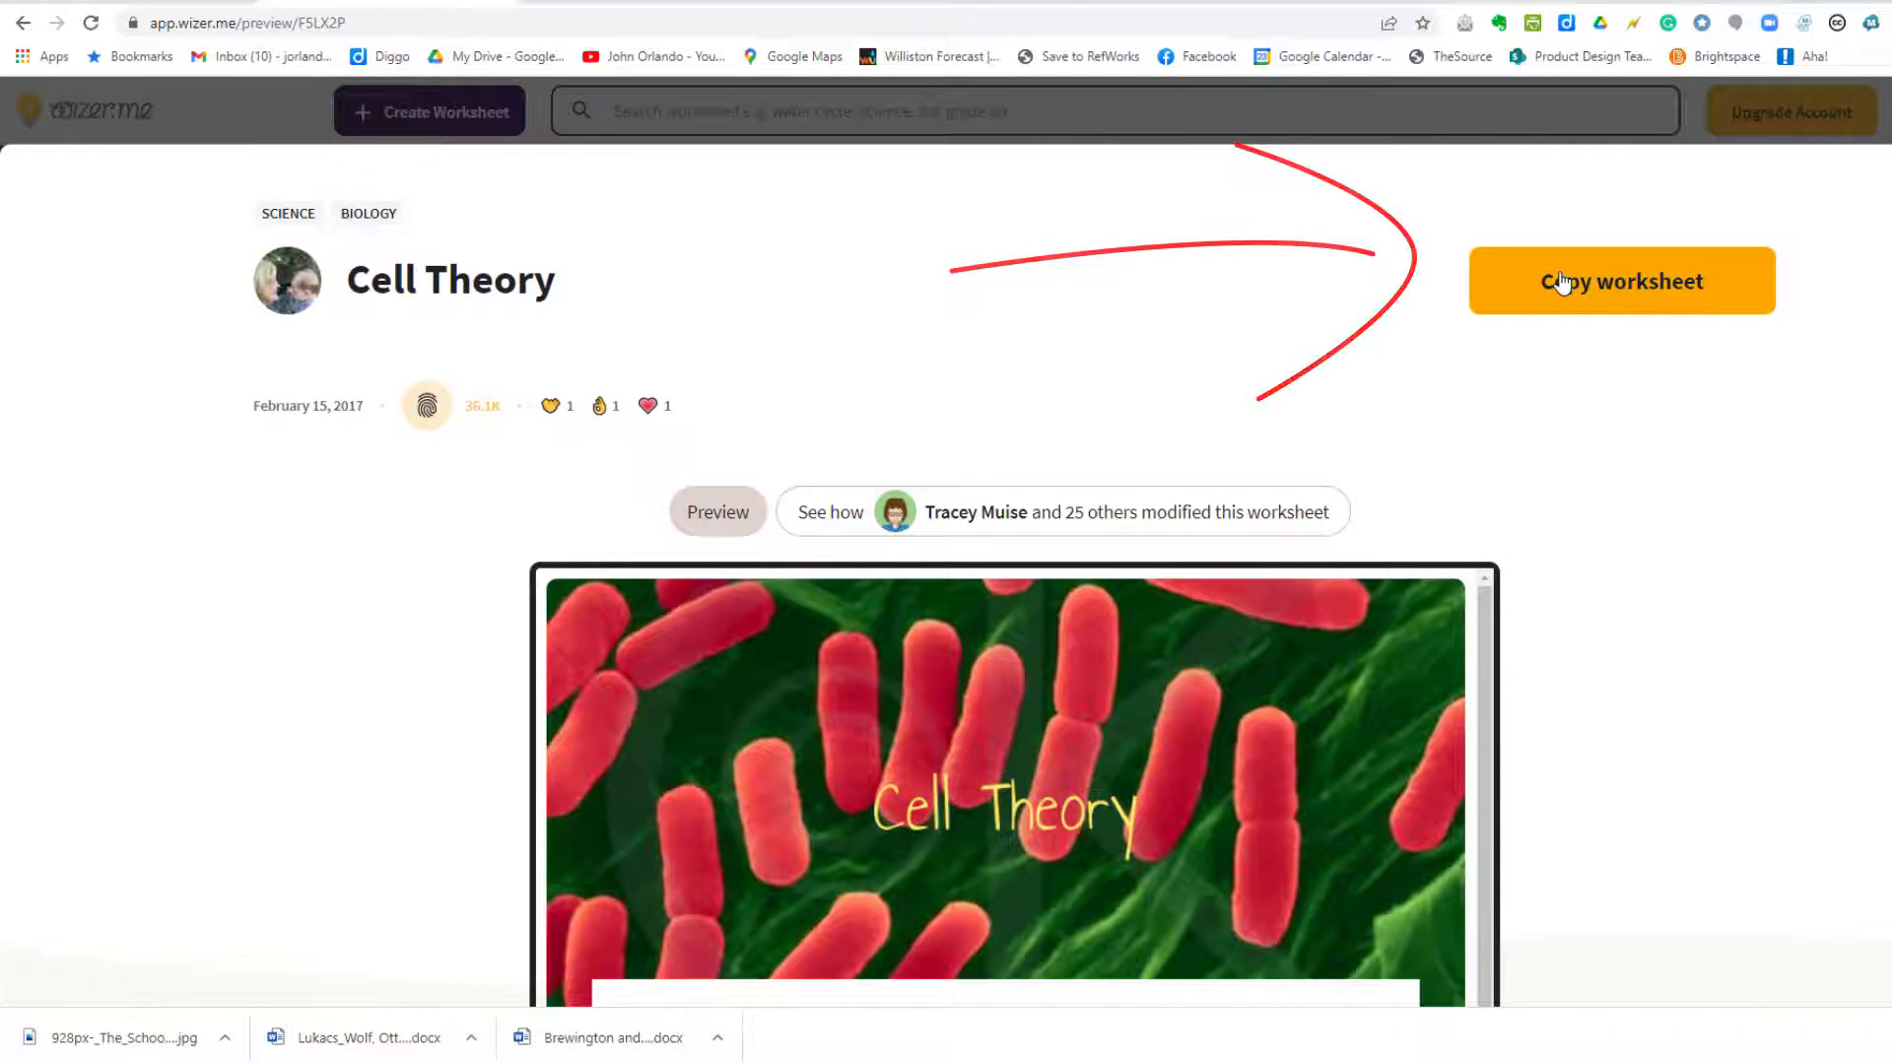
pyautogui.click(1563, 283)
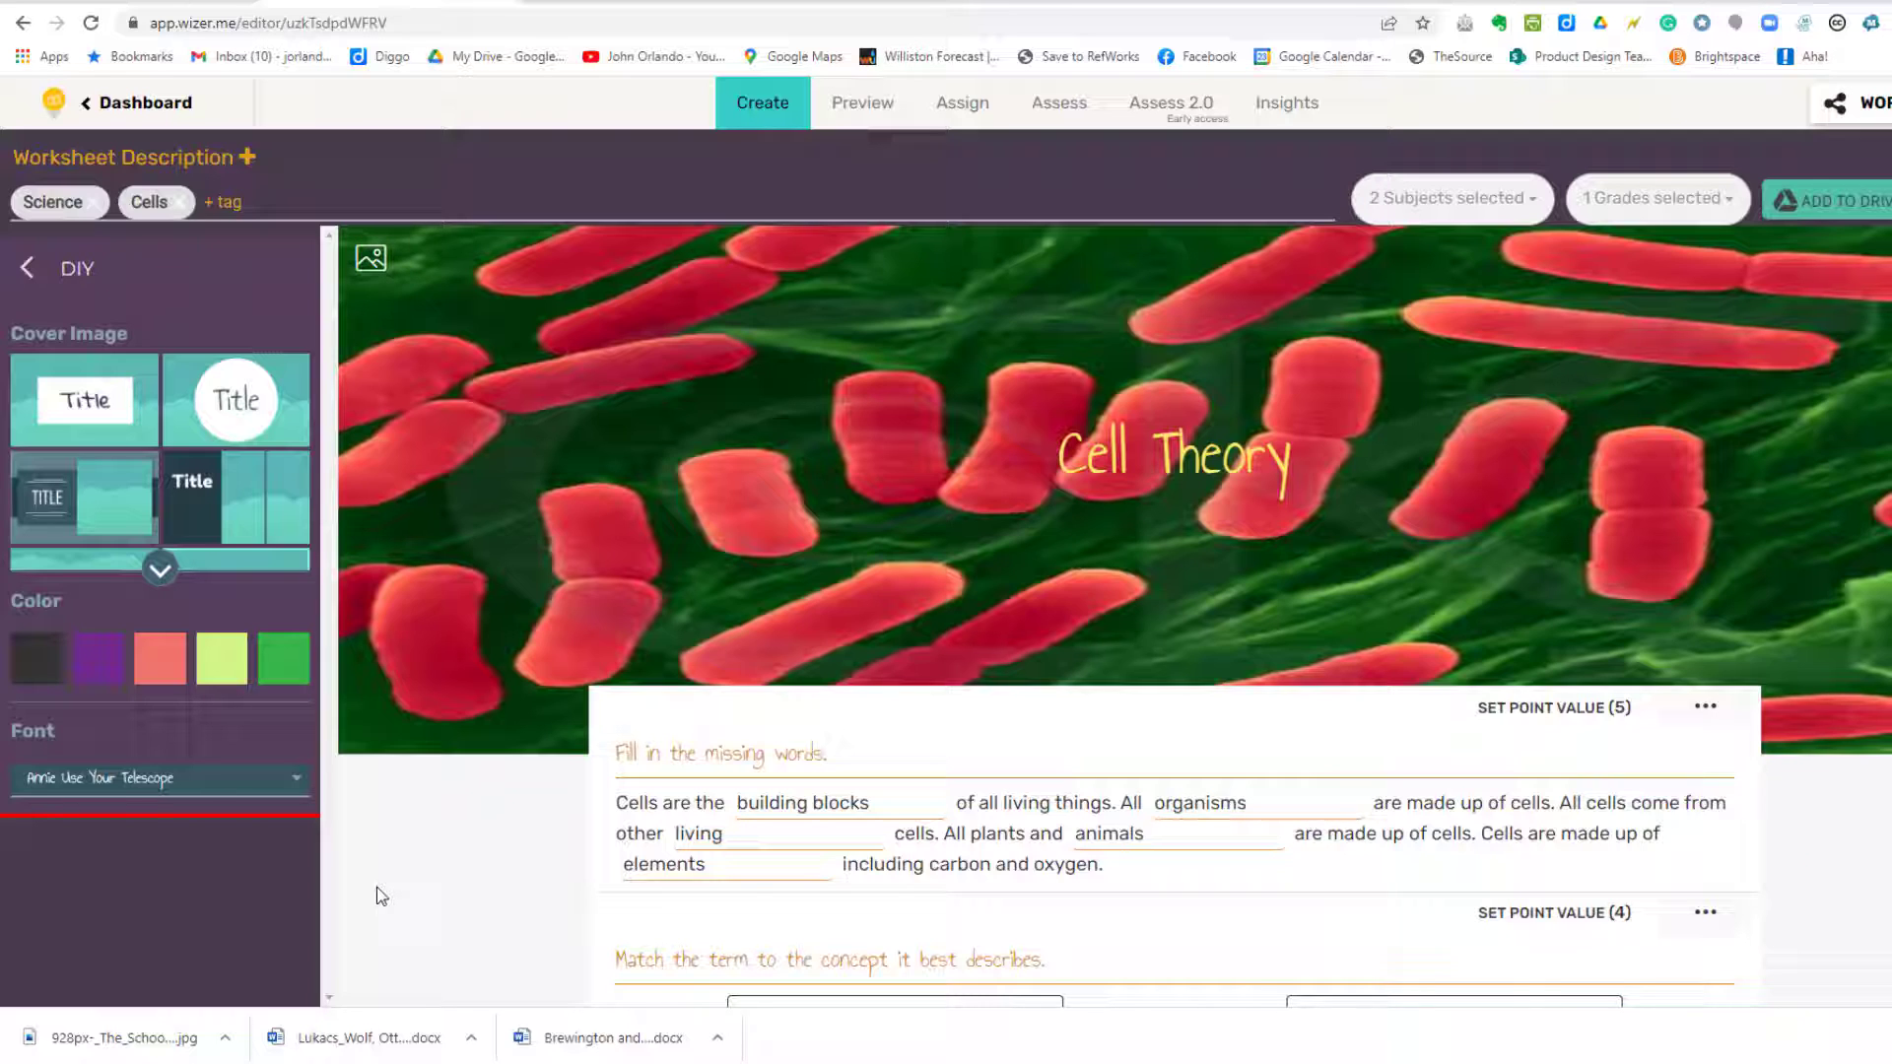
pyautogui.click(26, 268)
pyautogui.scroll(-3, 155, 756)
pyautogui.scroll(-3, 154, 757)
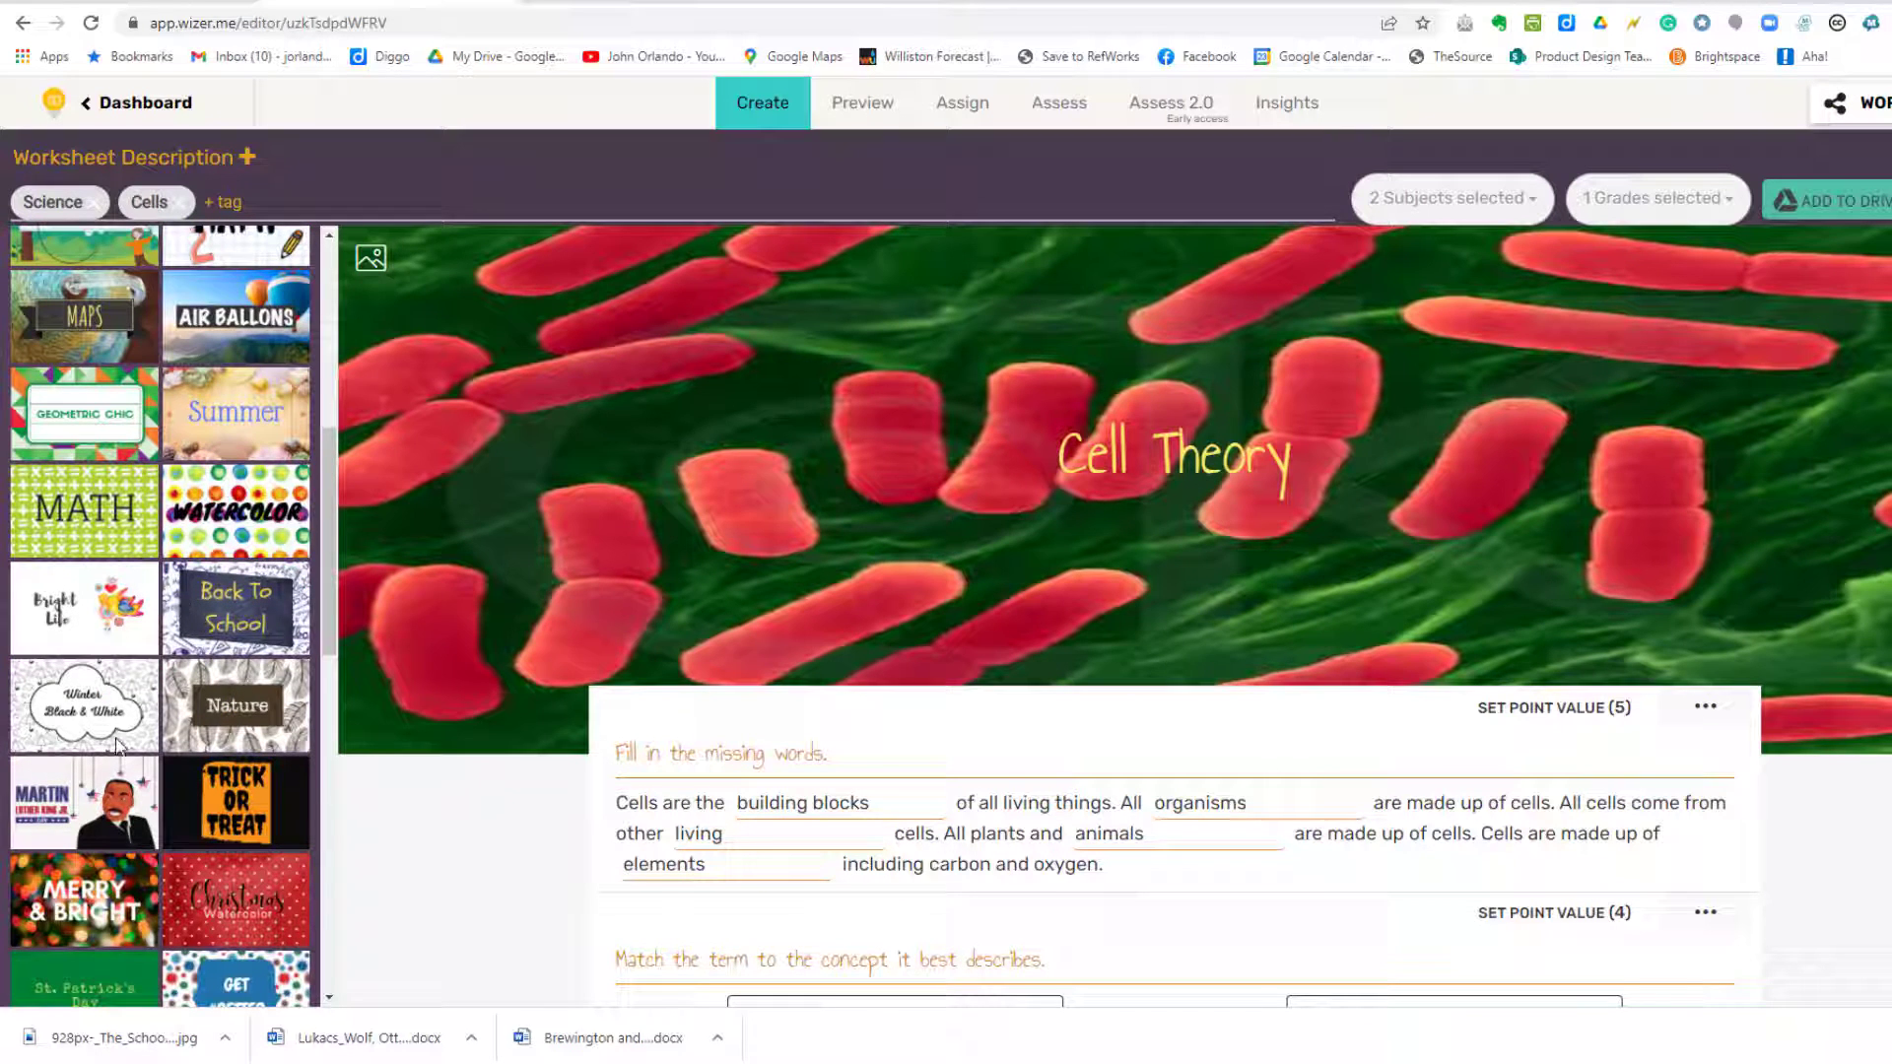
pyautogui.scroll(-1, 115, 746)
pyautogui.scroll(1, 116, 747)
pyautogui.scroll(1, 116, 746)
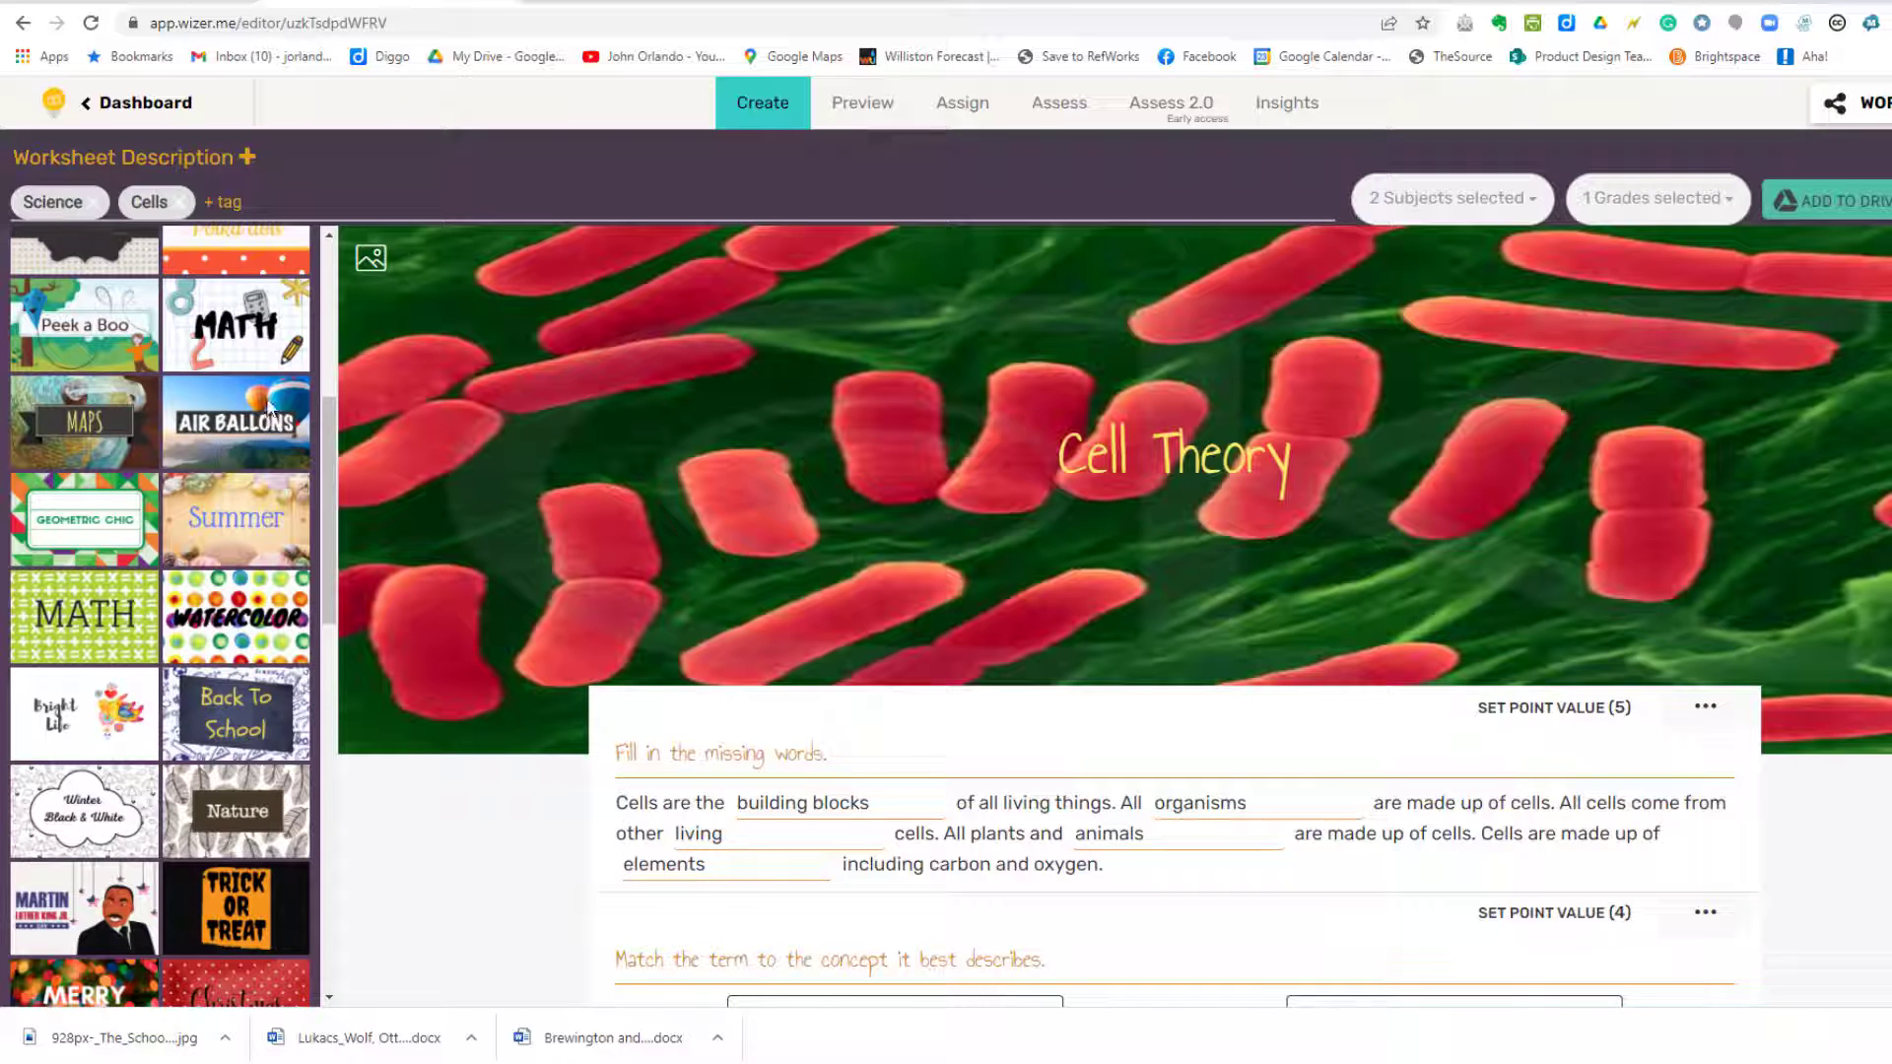
pyautogui.click(229, 520)
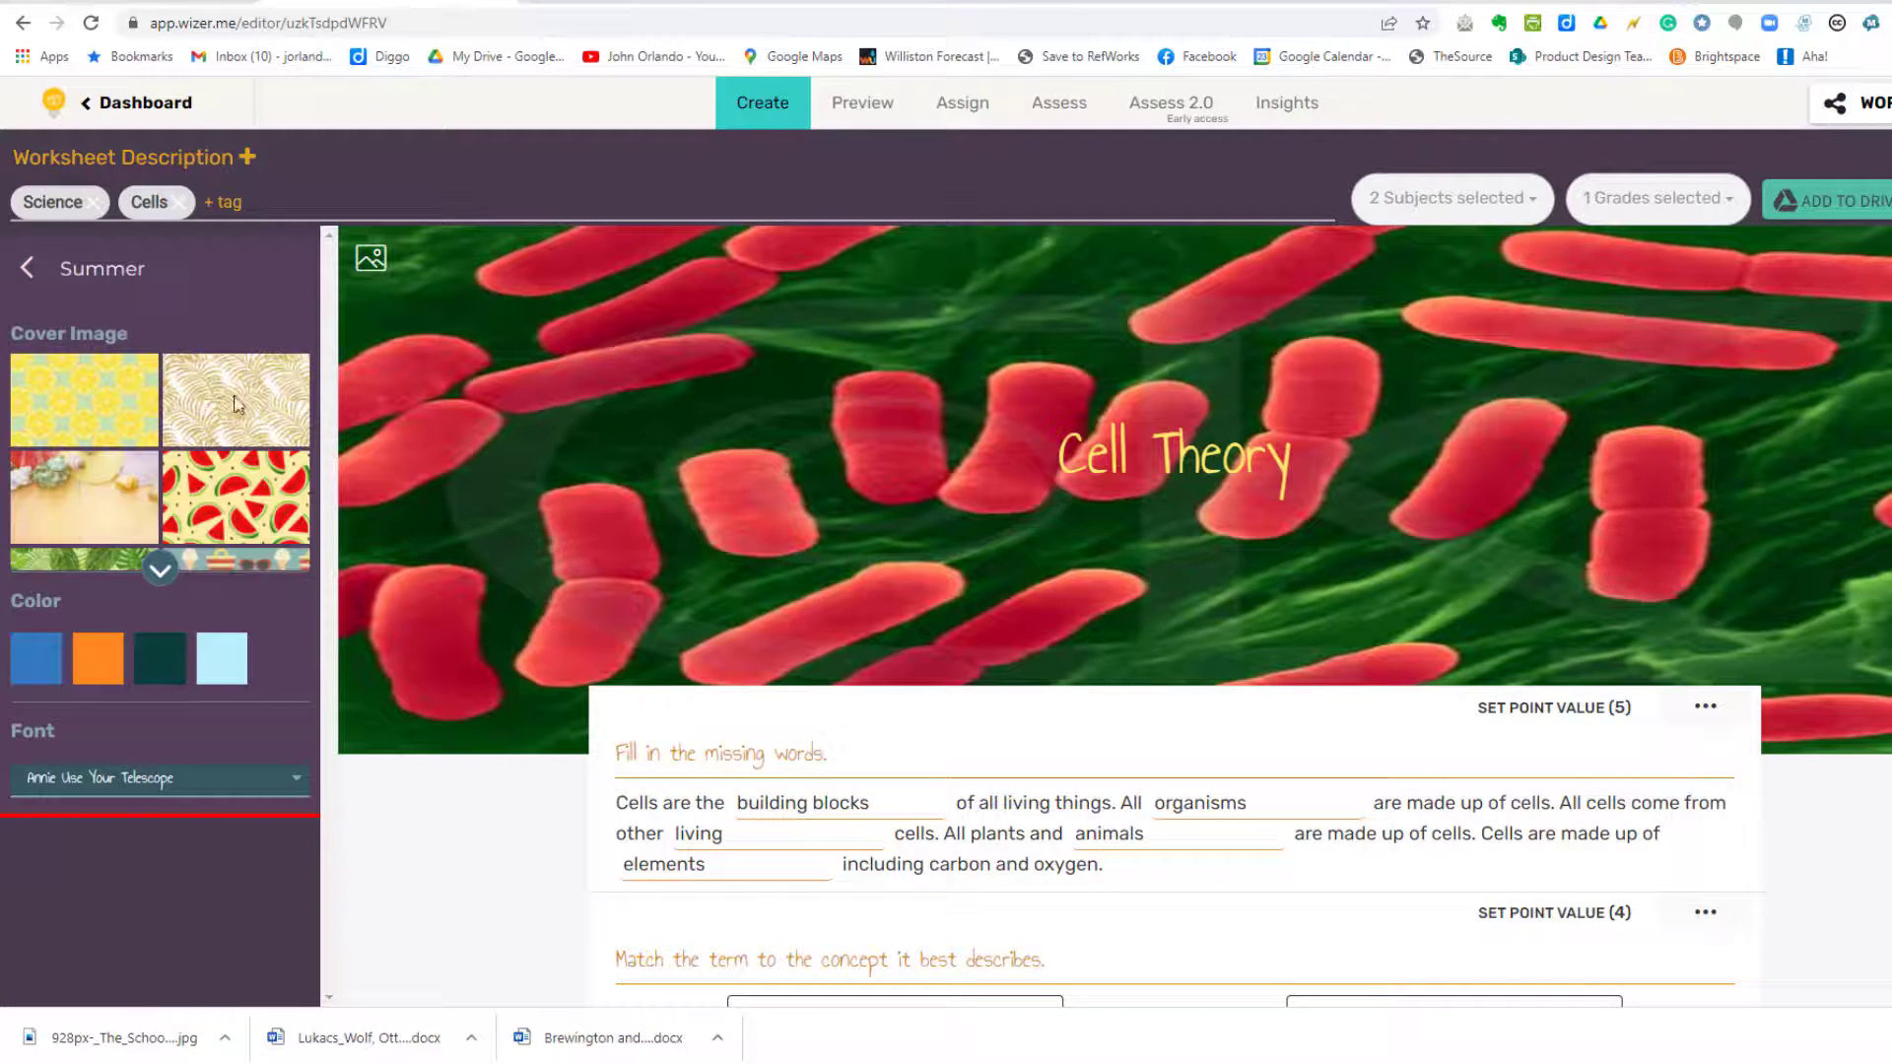
pyautogui.click(233, 403)
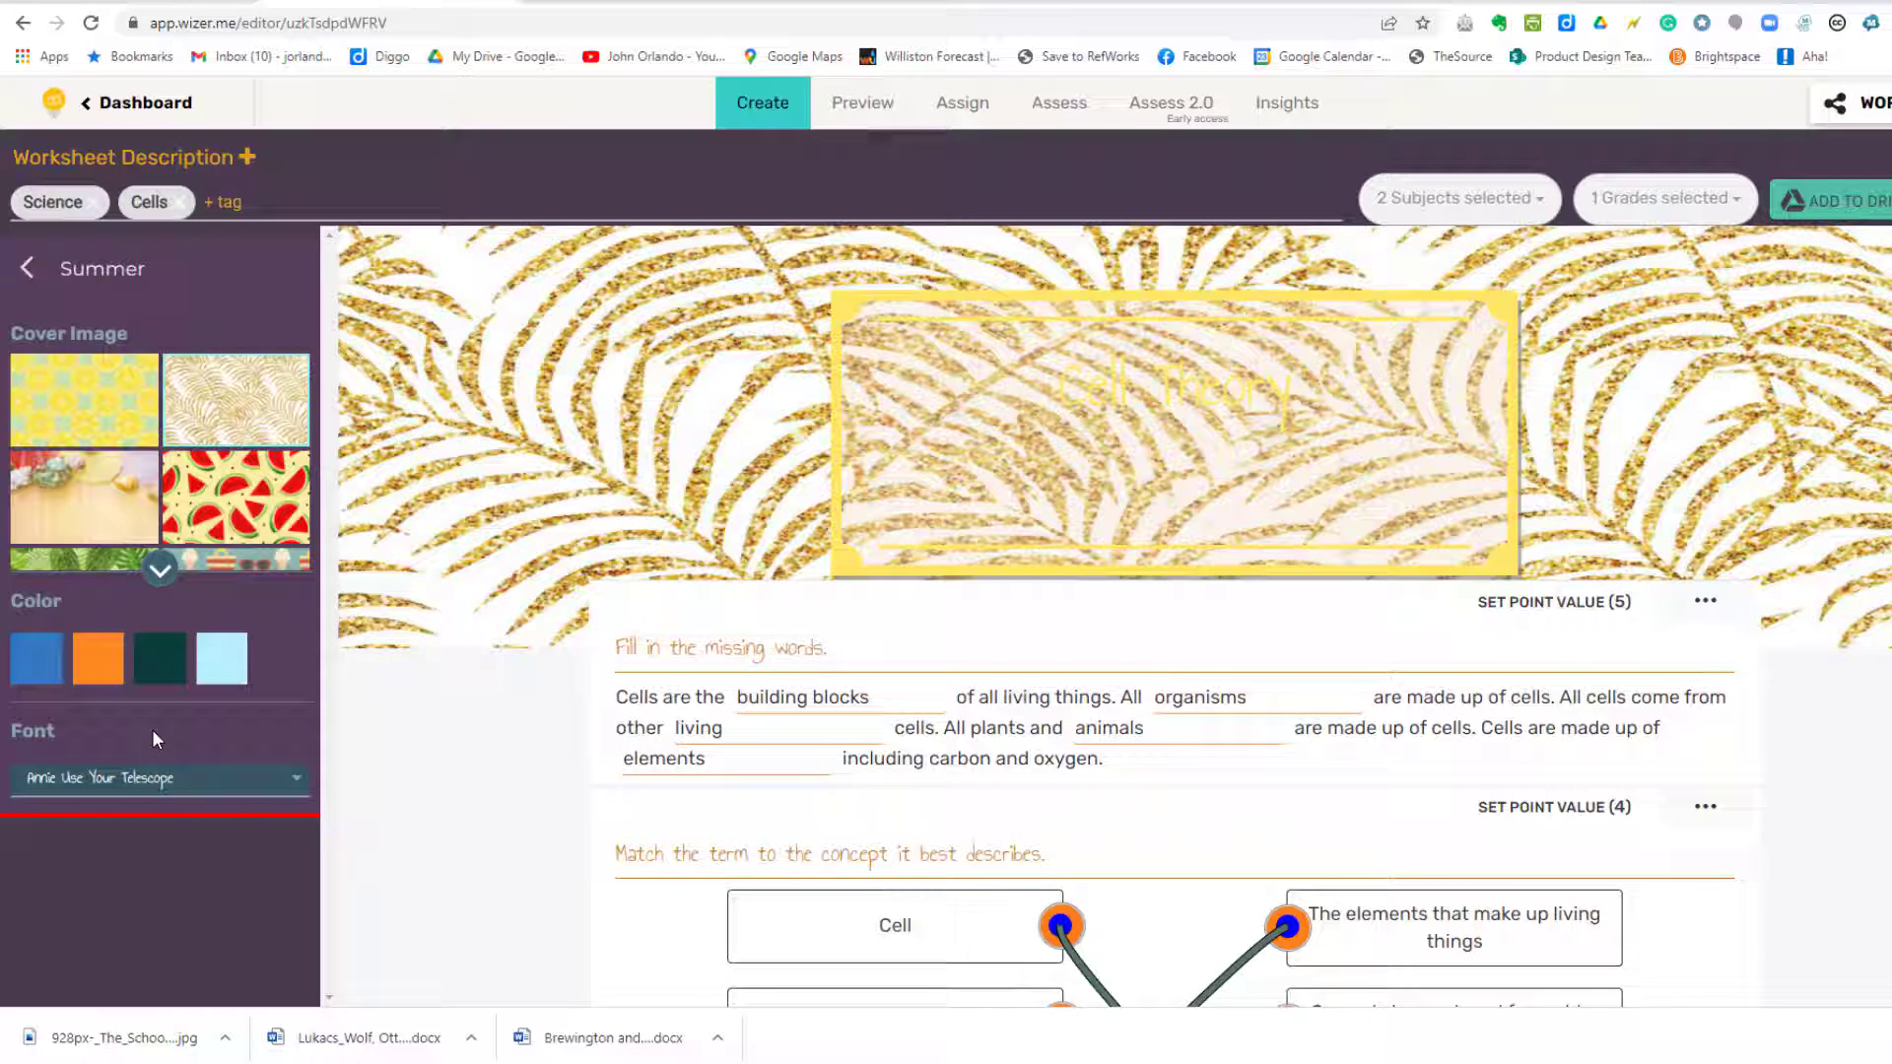
pyautogui.click(27, 268)
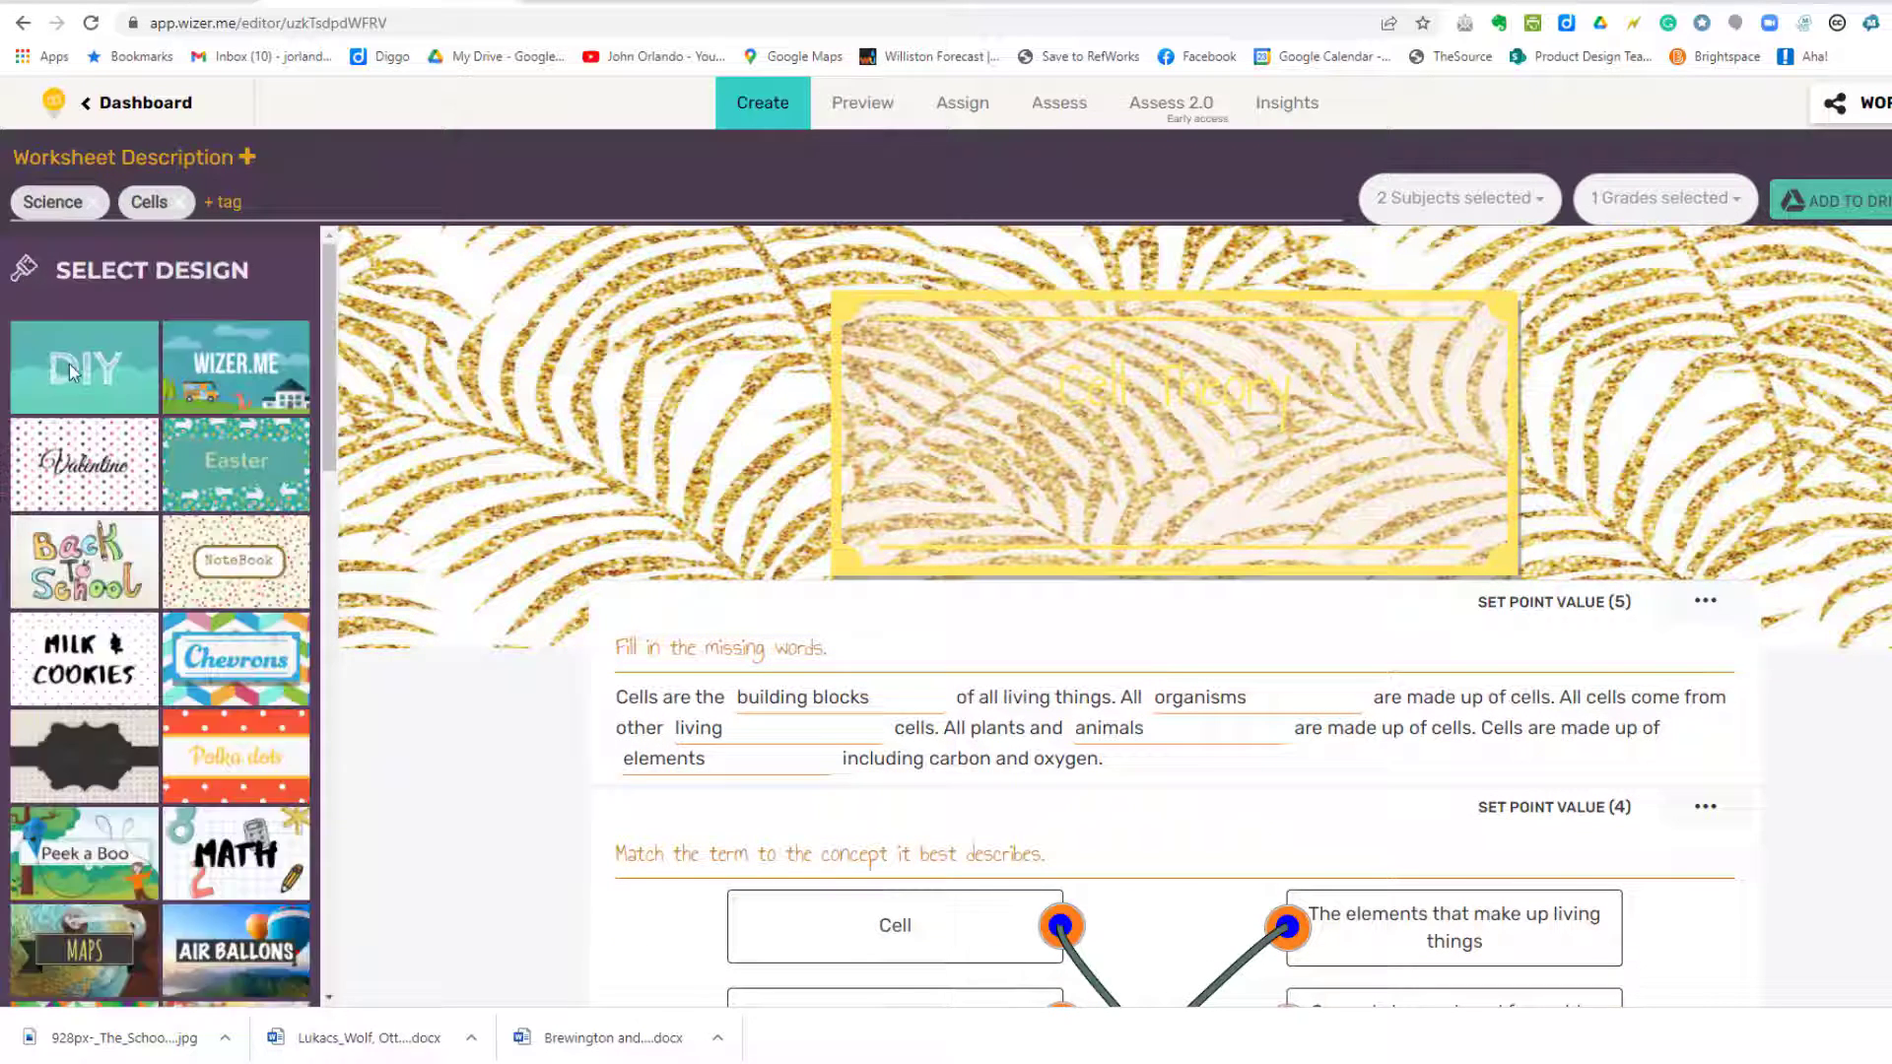
pyautogui.click(67, 367)
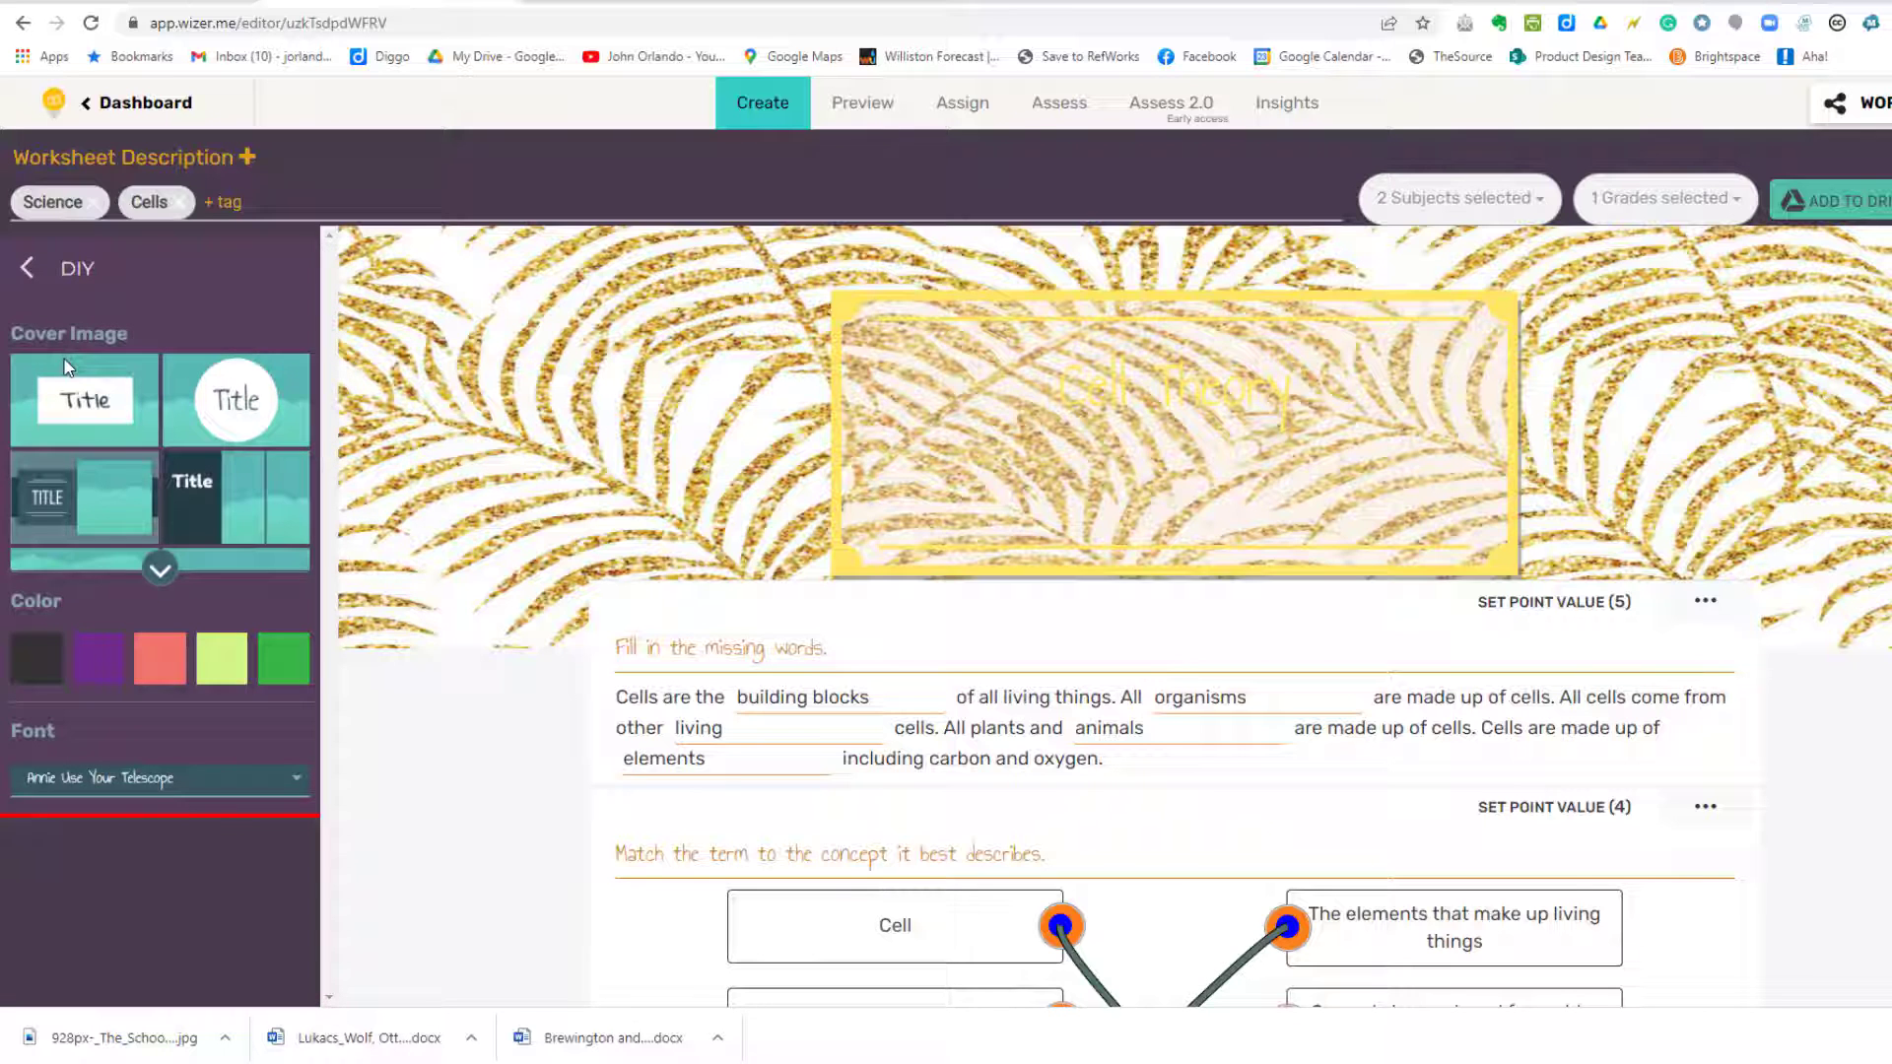
pyautogui.click(158, 557)
pyautogui.click(211, 595)
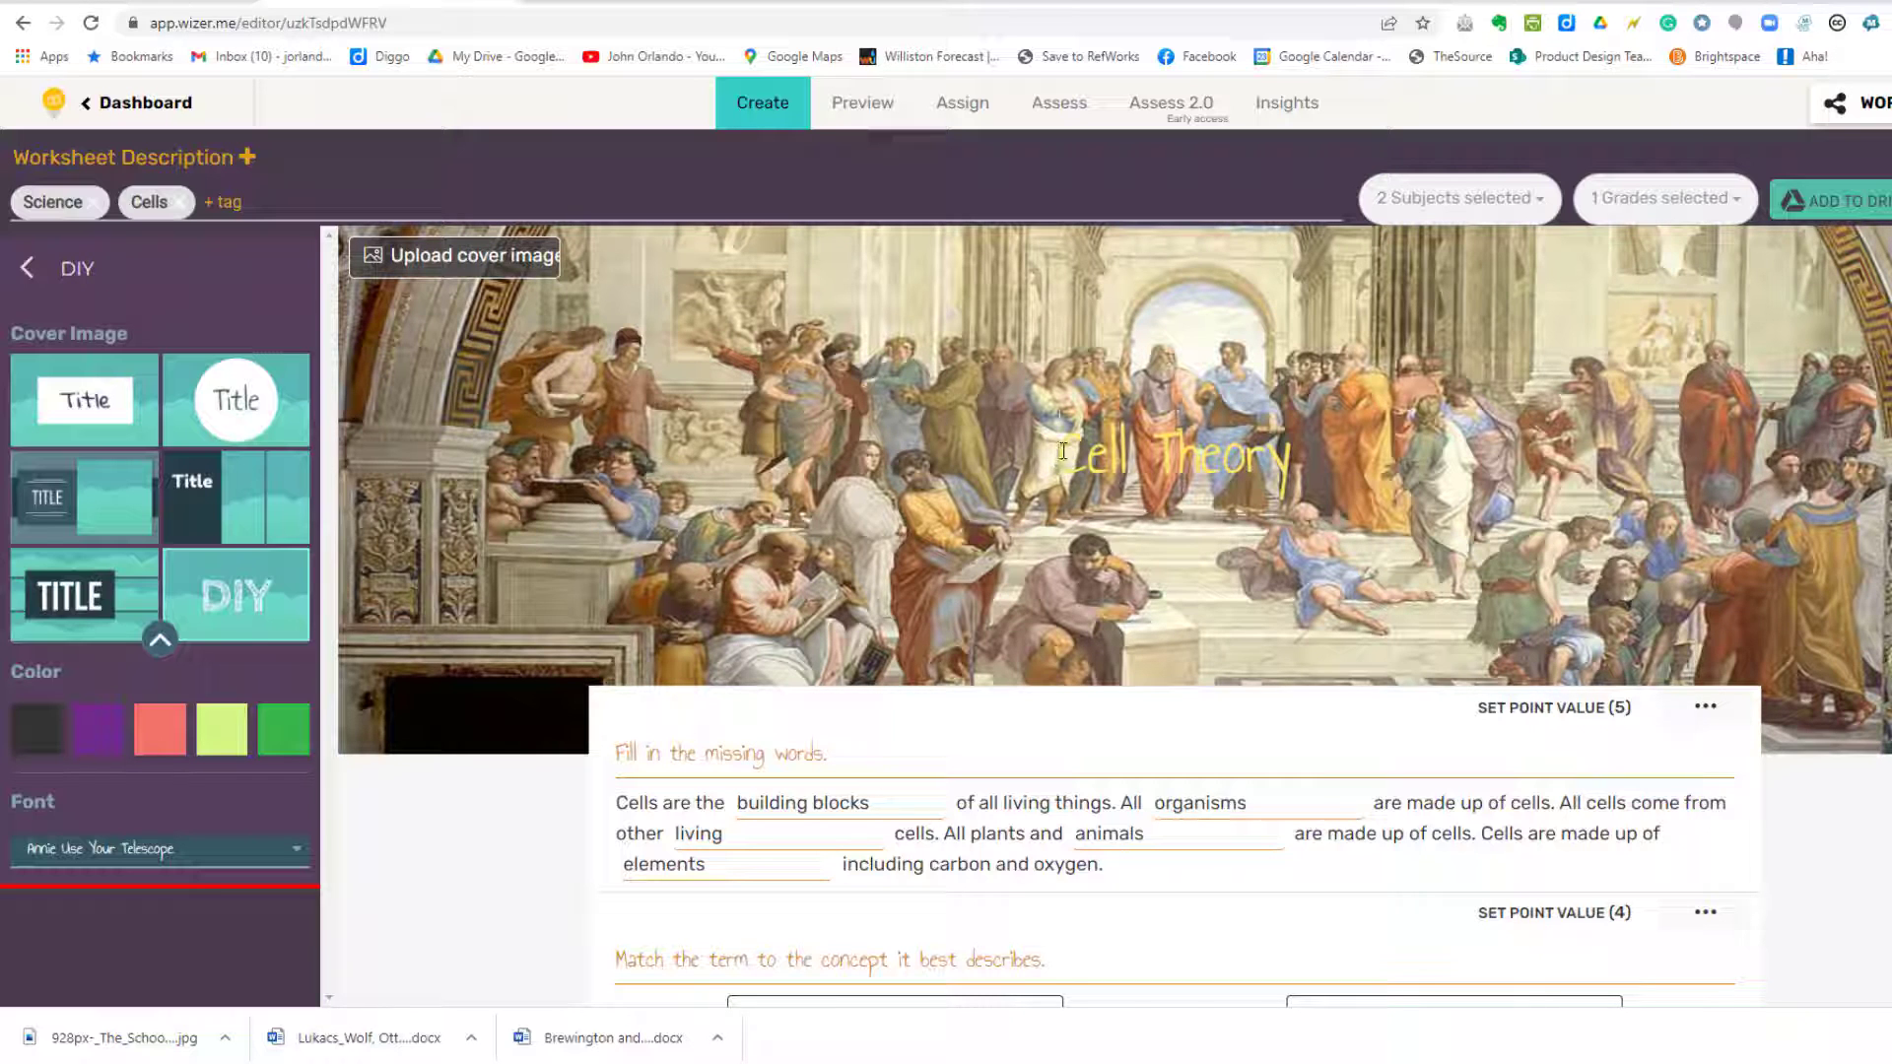
# Step: Retitle the cover from Cell Theory to 'Ancient Philosophy'
pyautogui.click(1063, 449)
pyautogui.moveTo(1062, 449); pyautogui.dragTo(1295, 451)
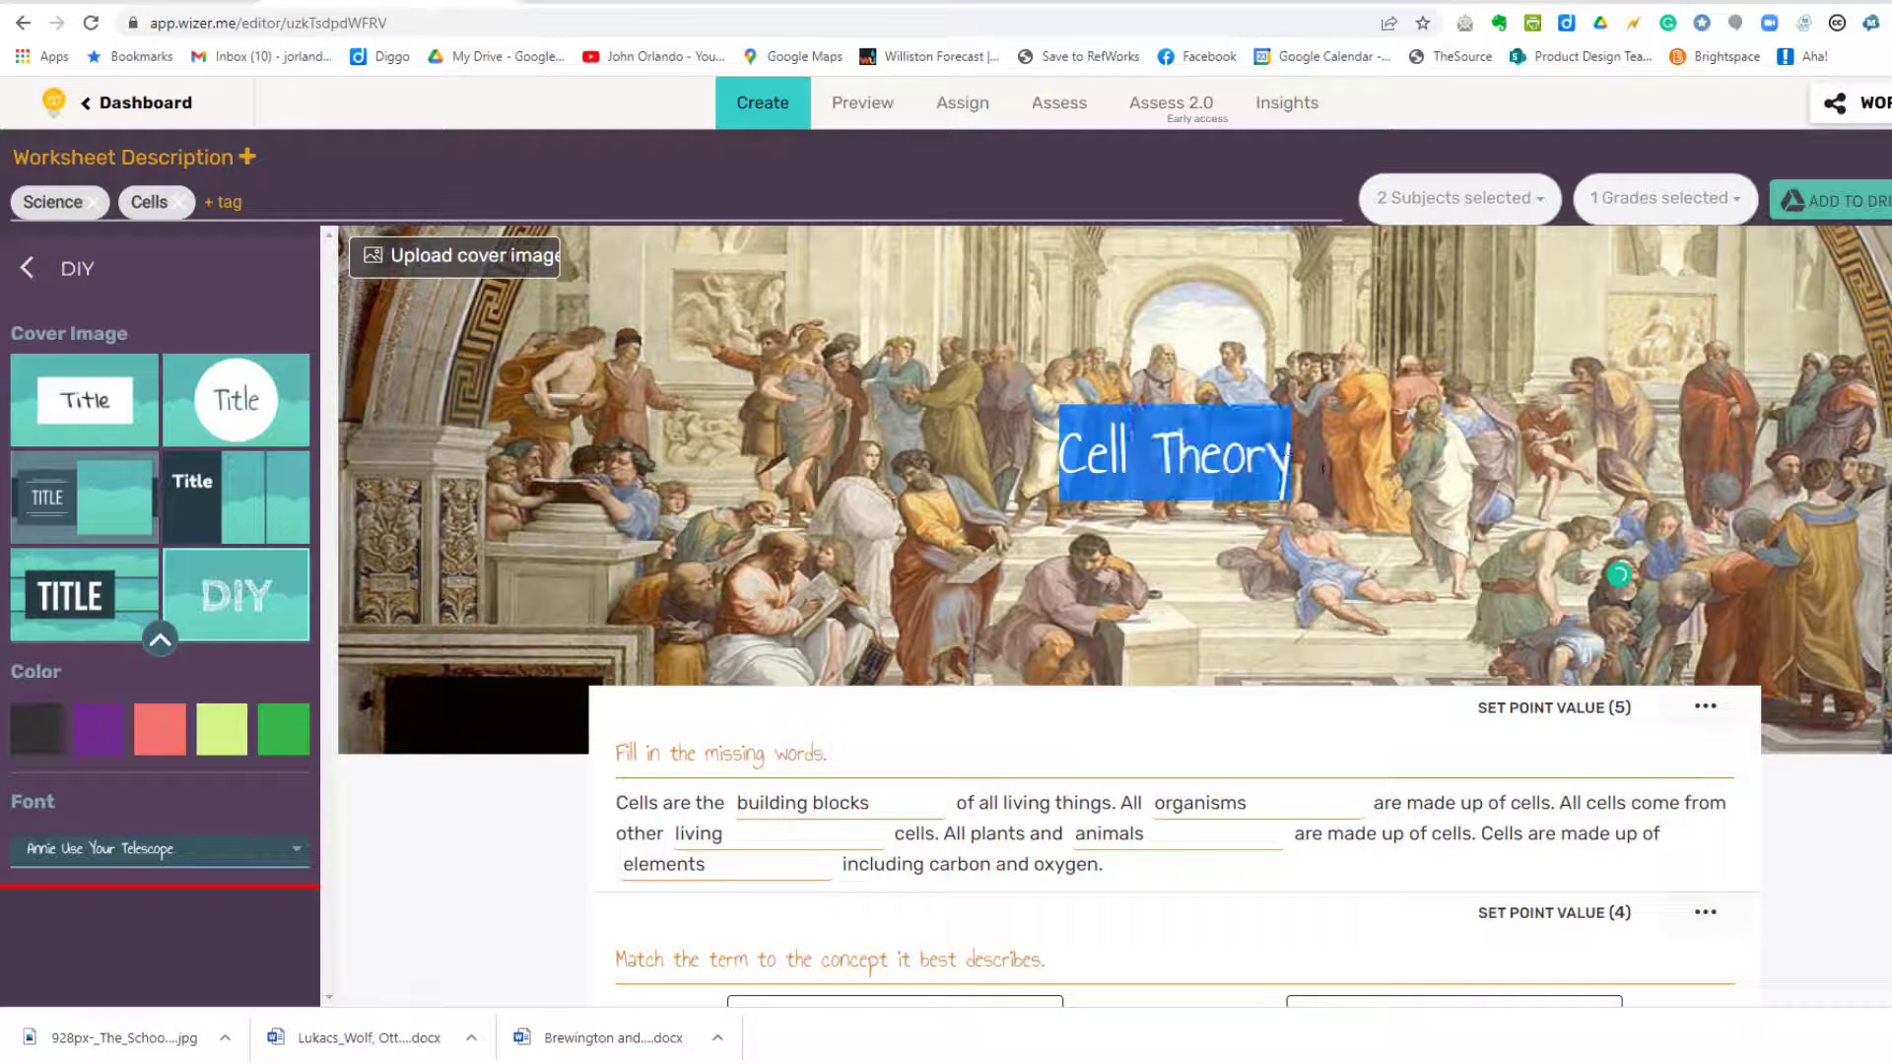
pyautogui.write('Ancient')
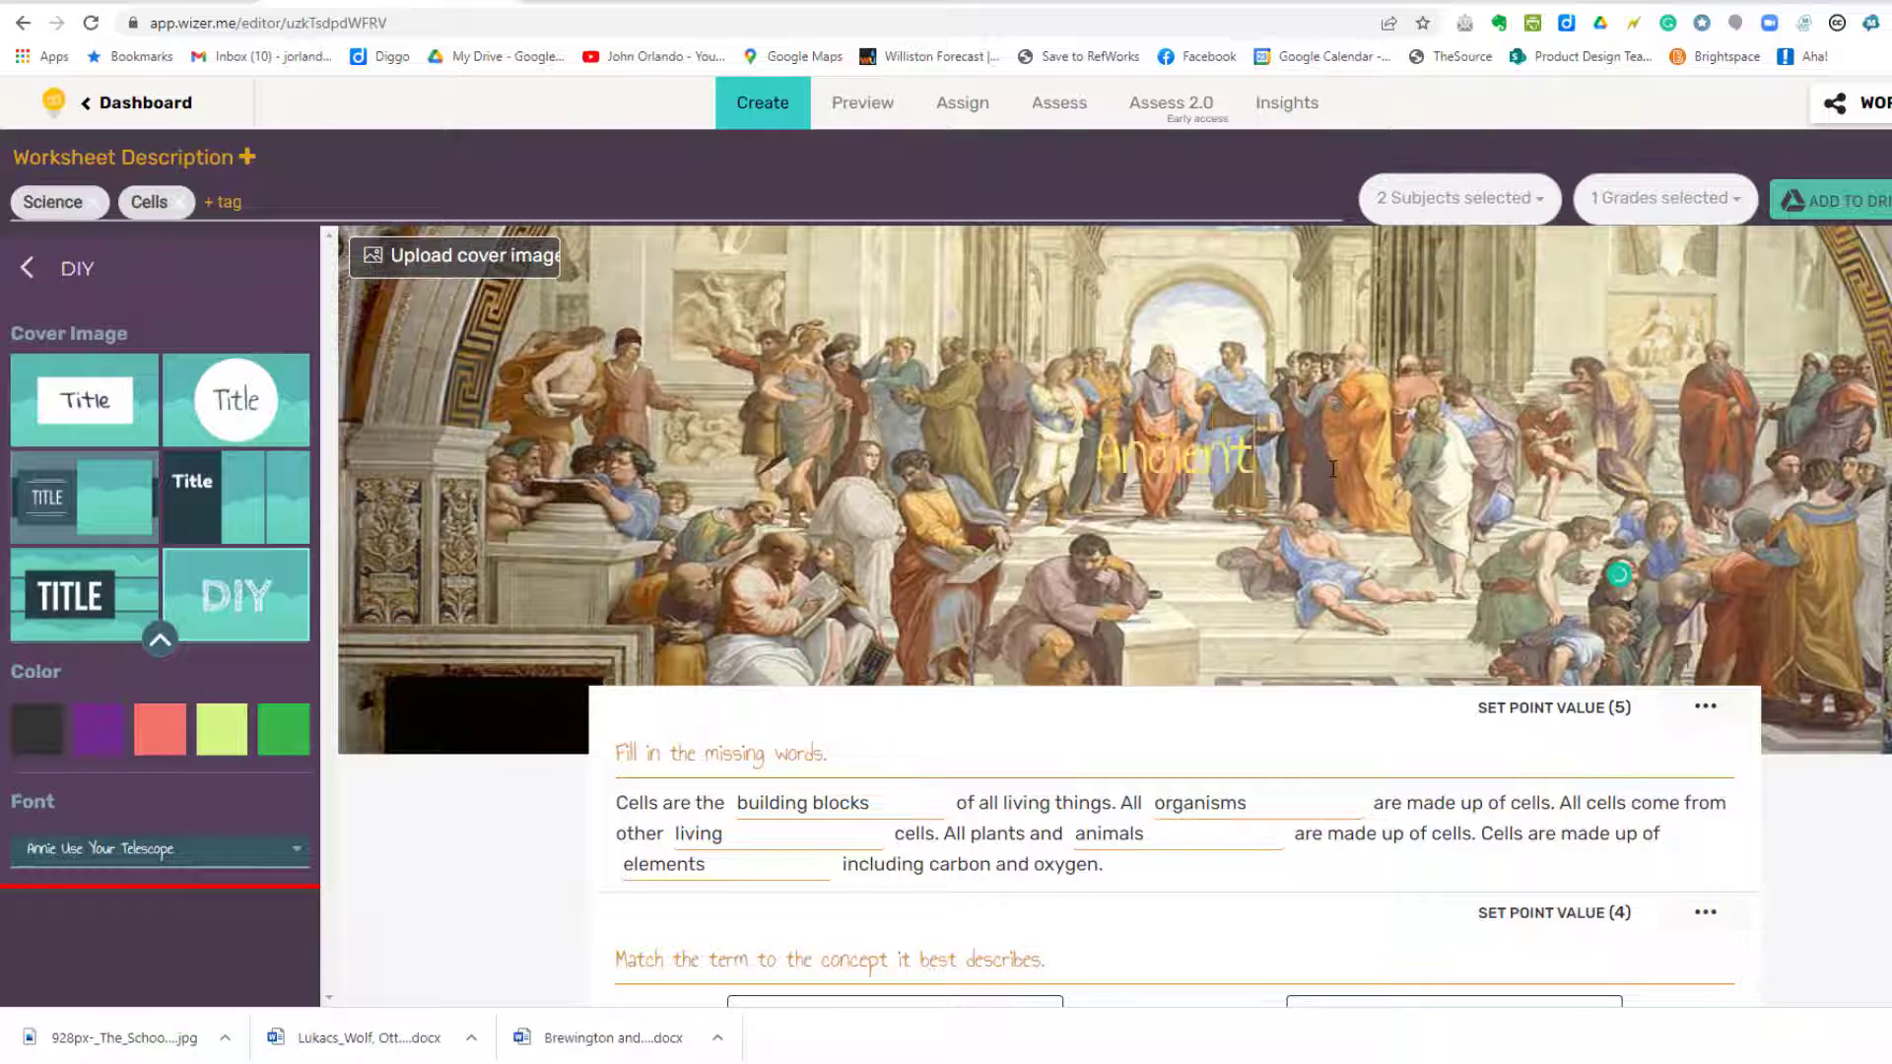
pyautogui.write(' Philosophy')
pyautogui.moveTo(971, 461); pyautogui.dragTo(1395, 461)
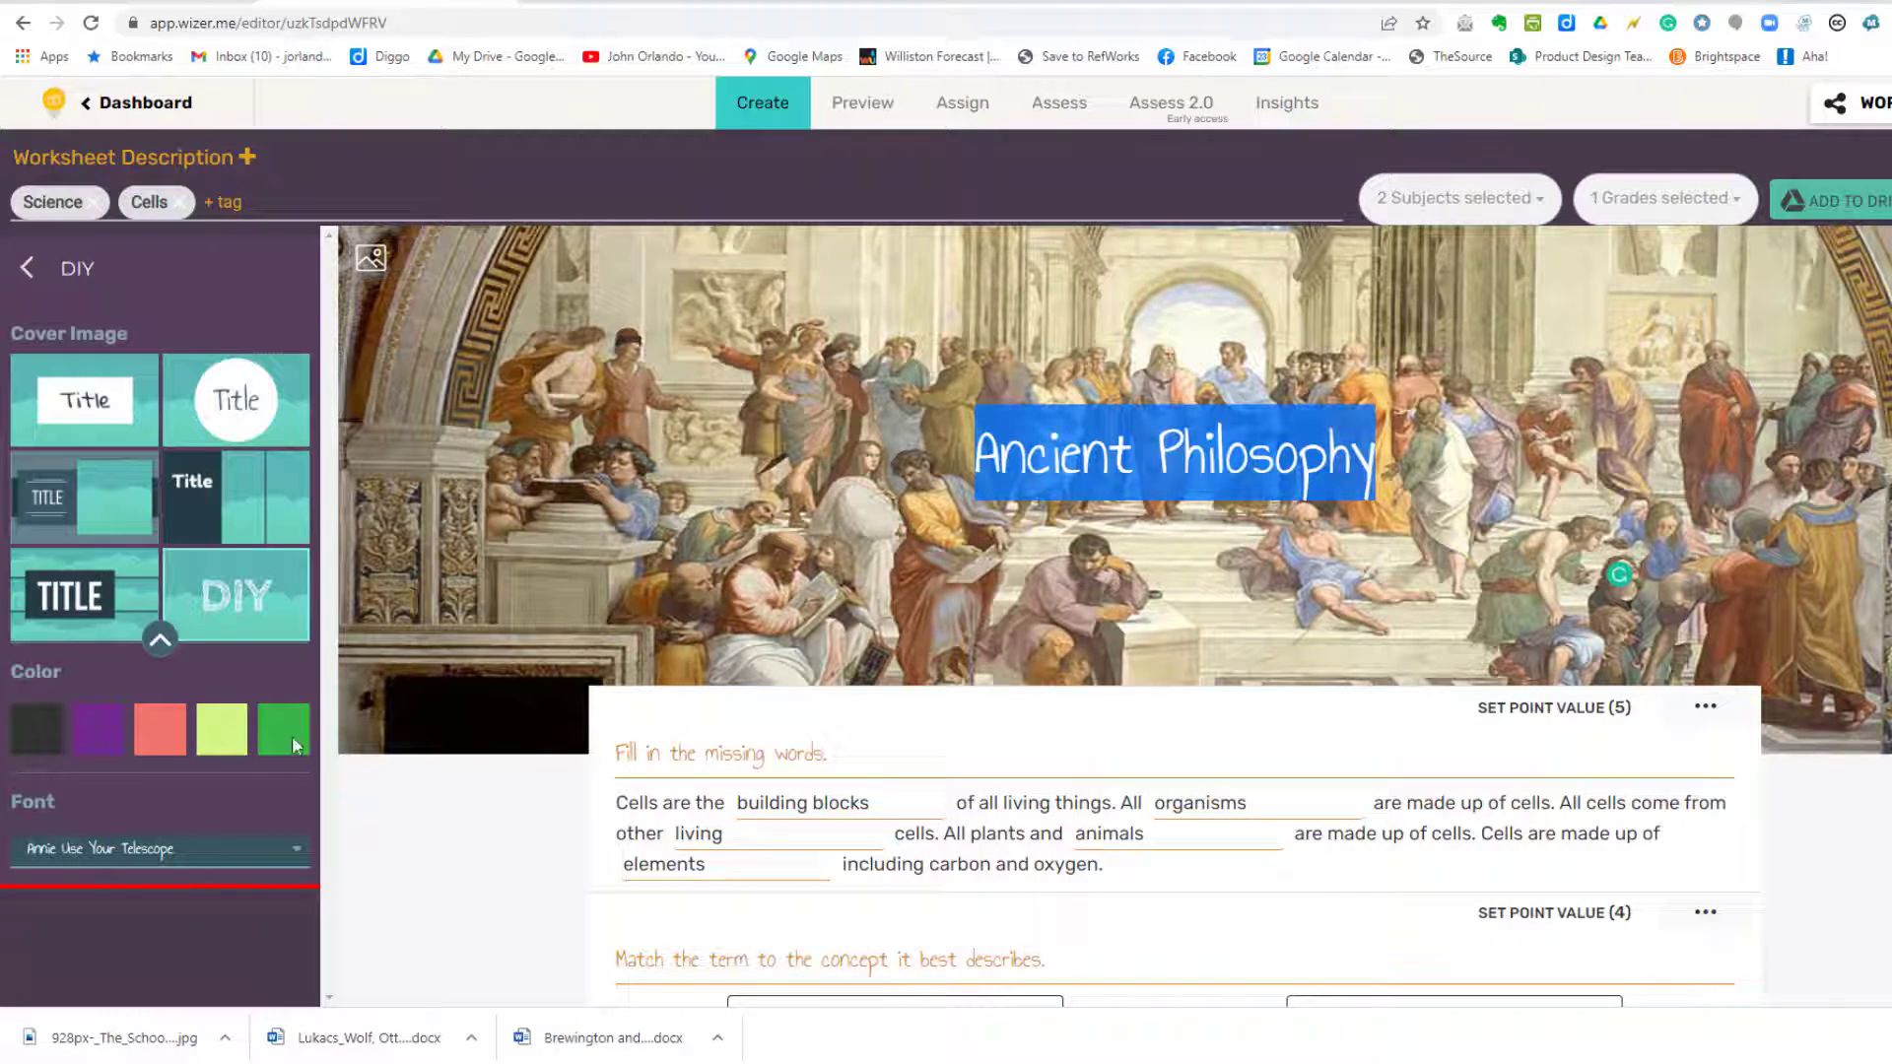
# Step: Set the worksheet colour to coral and the font to Lobster
pyautogui.click(98, 731)
pyautogui.click(157, 719)
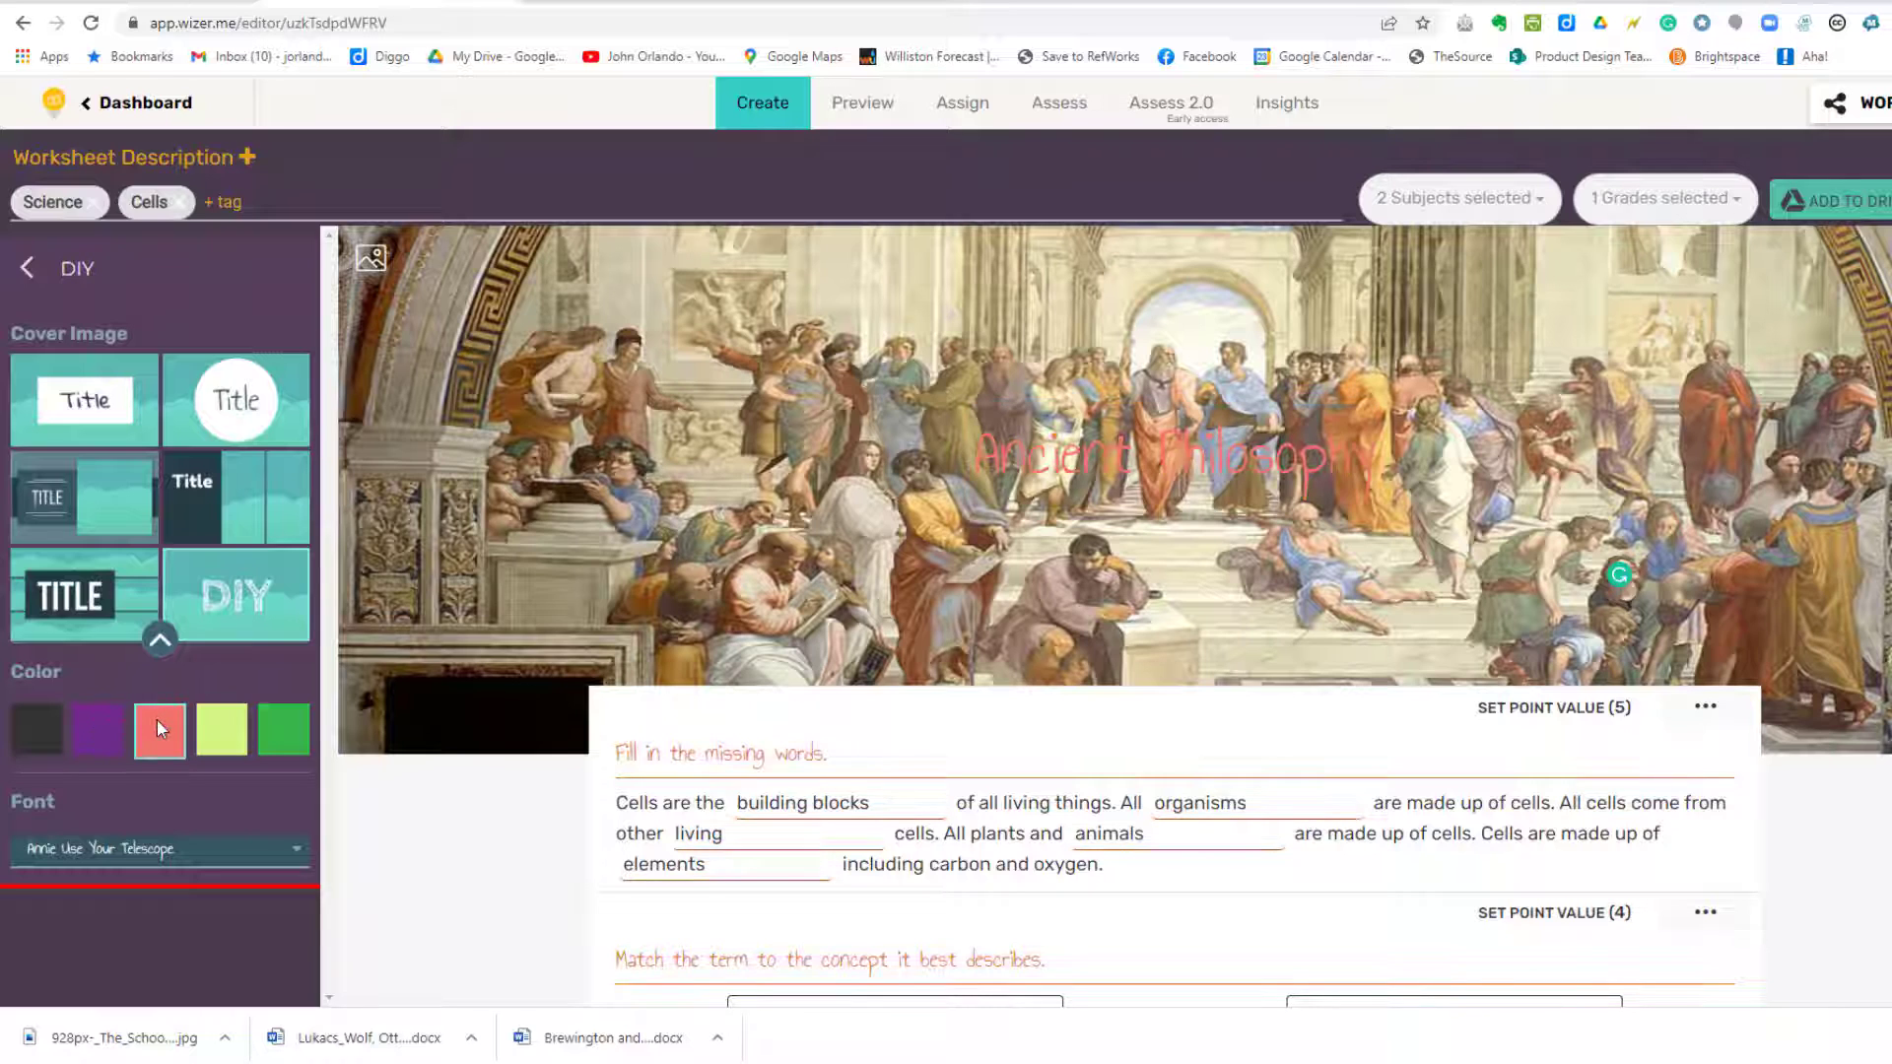
pyautogui.click(254, 866)
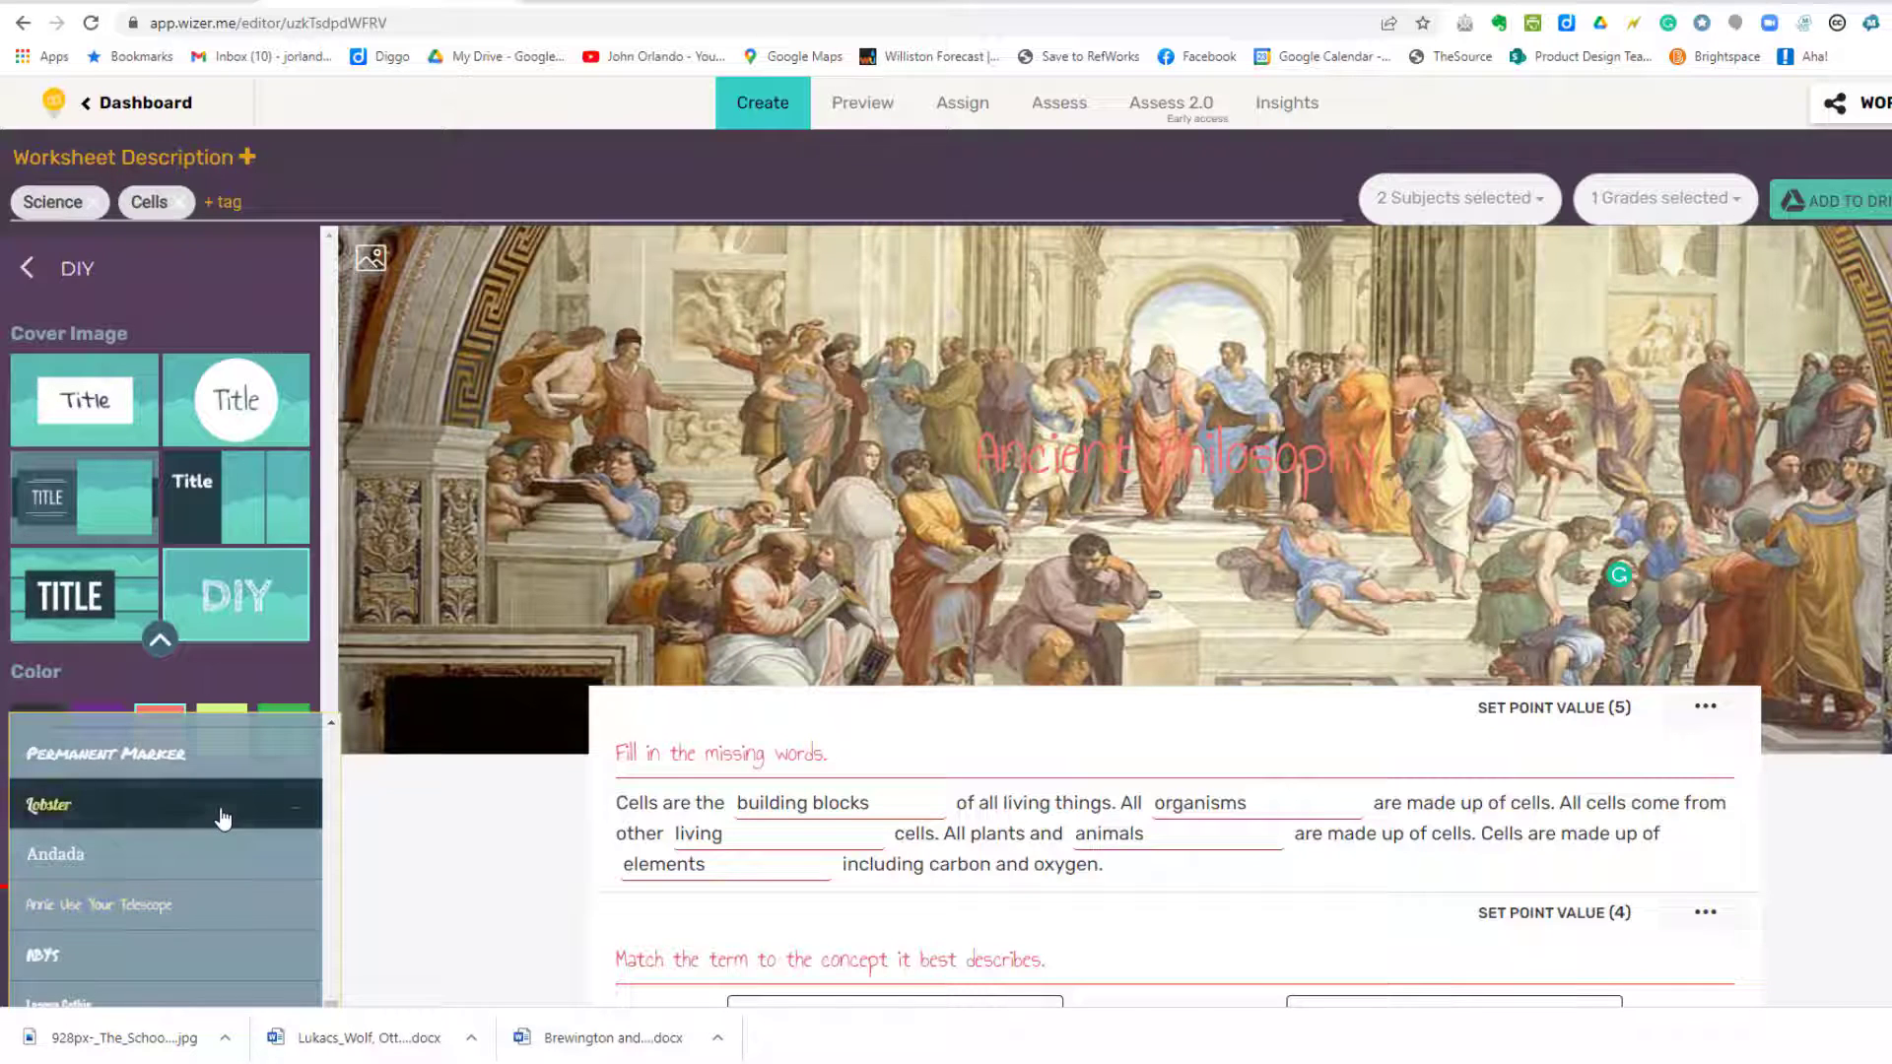
pyautogui.click(224, 818)
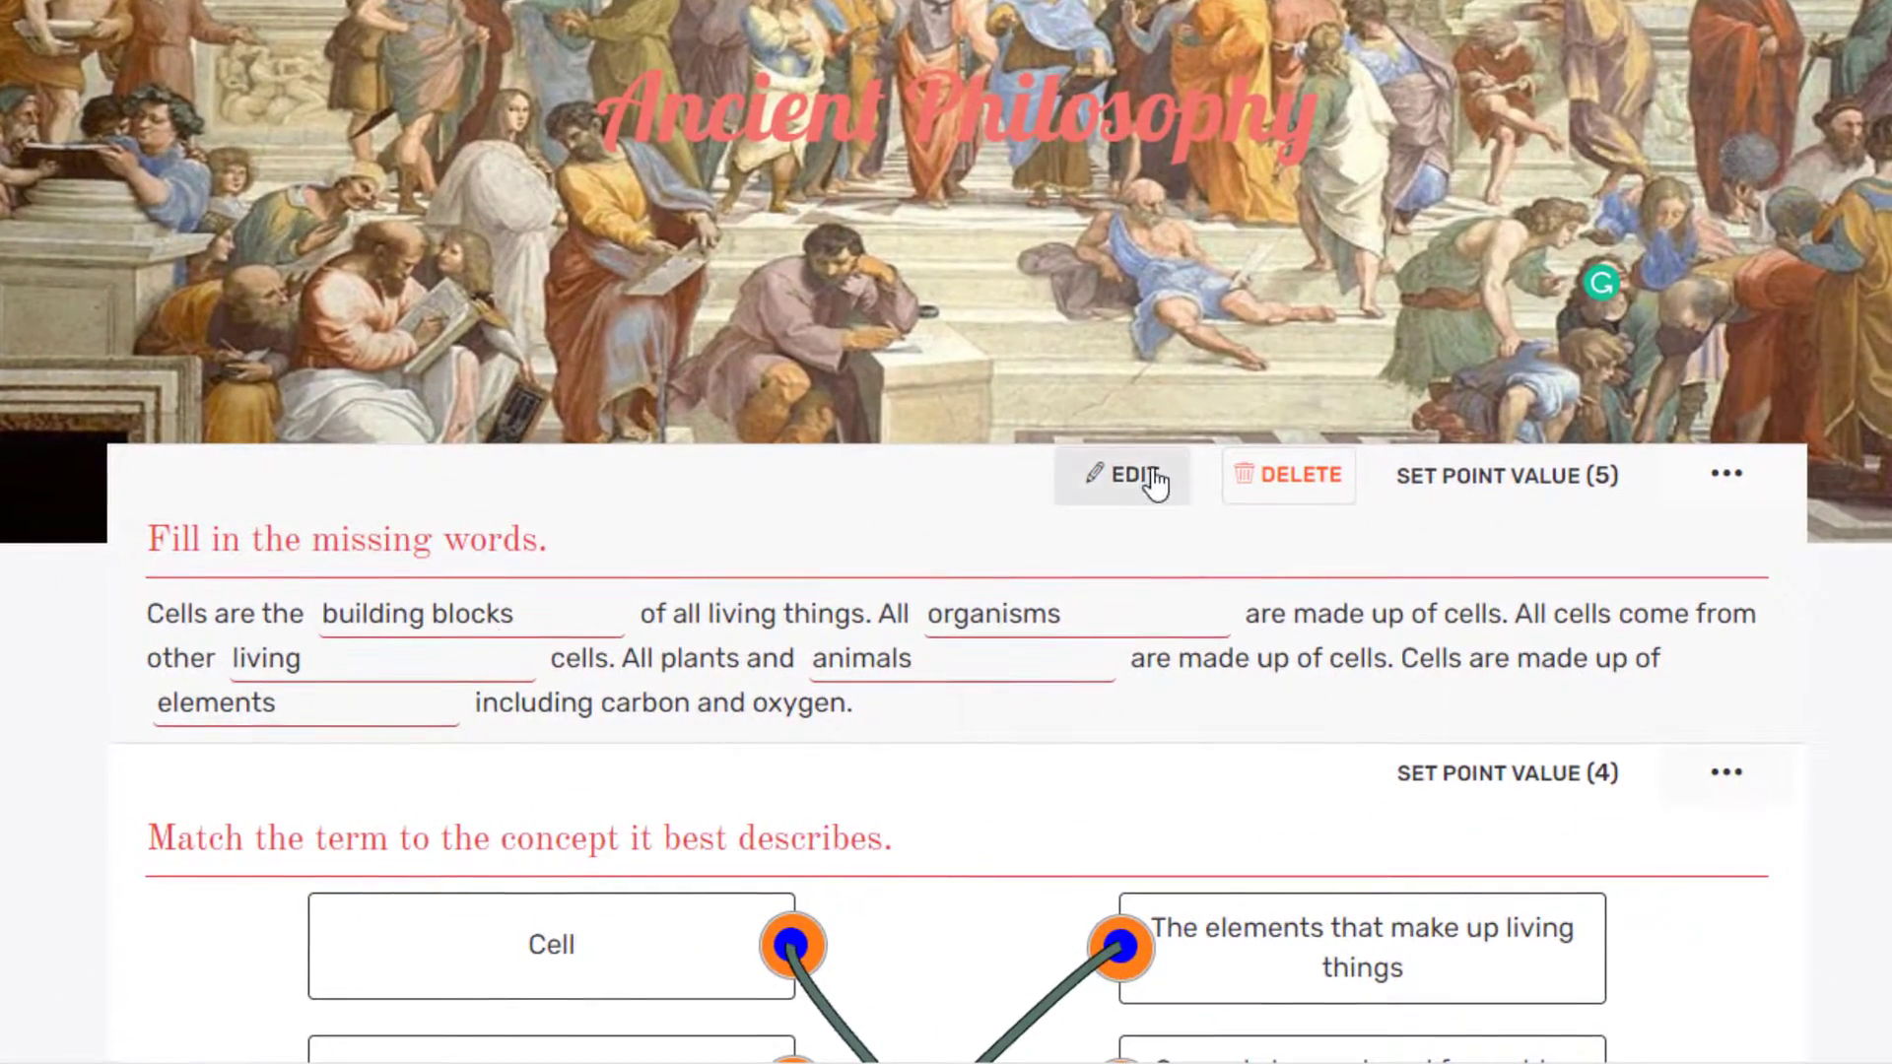
# Step: Replace the cell-theory blanks passage with a pasted paragraph about Plato
pyautogui.click(1134, 476)
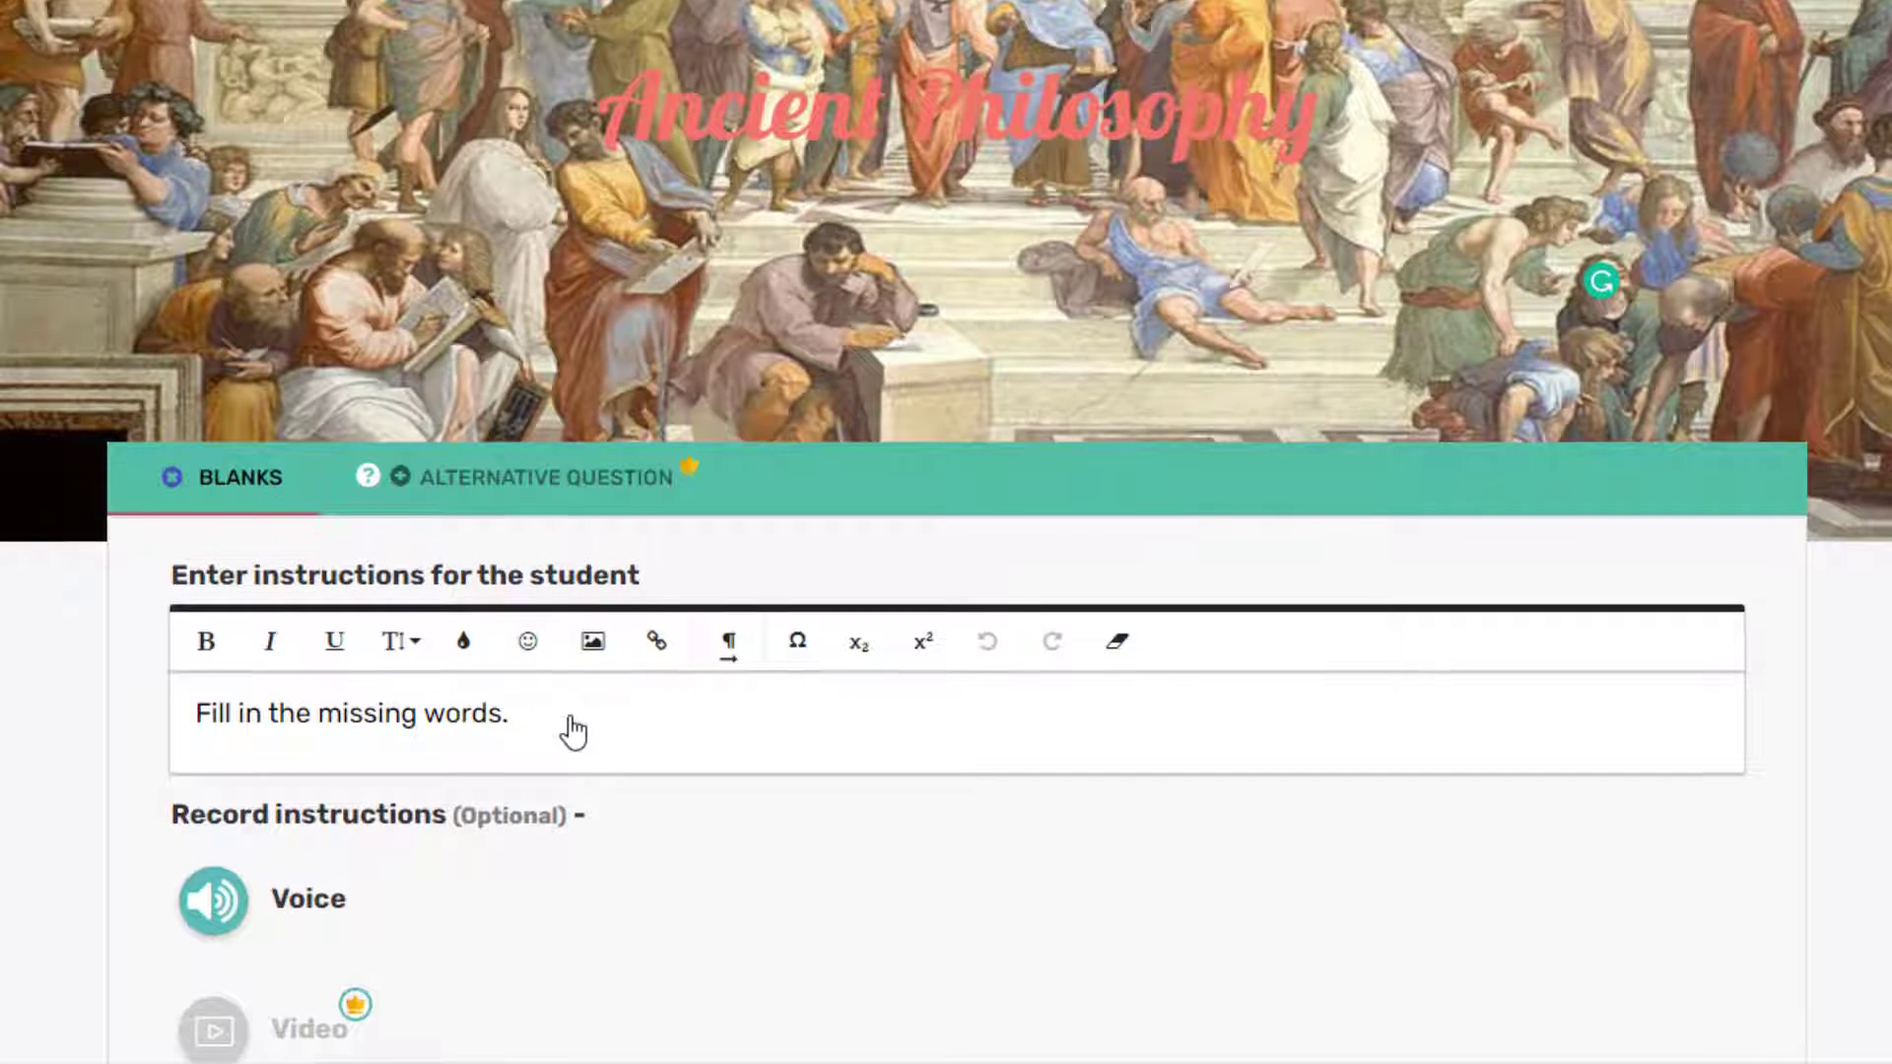
pyautogui.scroll(-3, 857, 706)
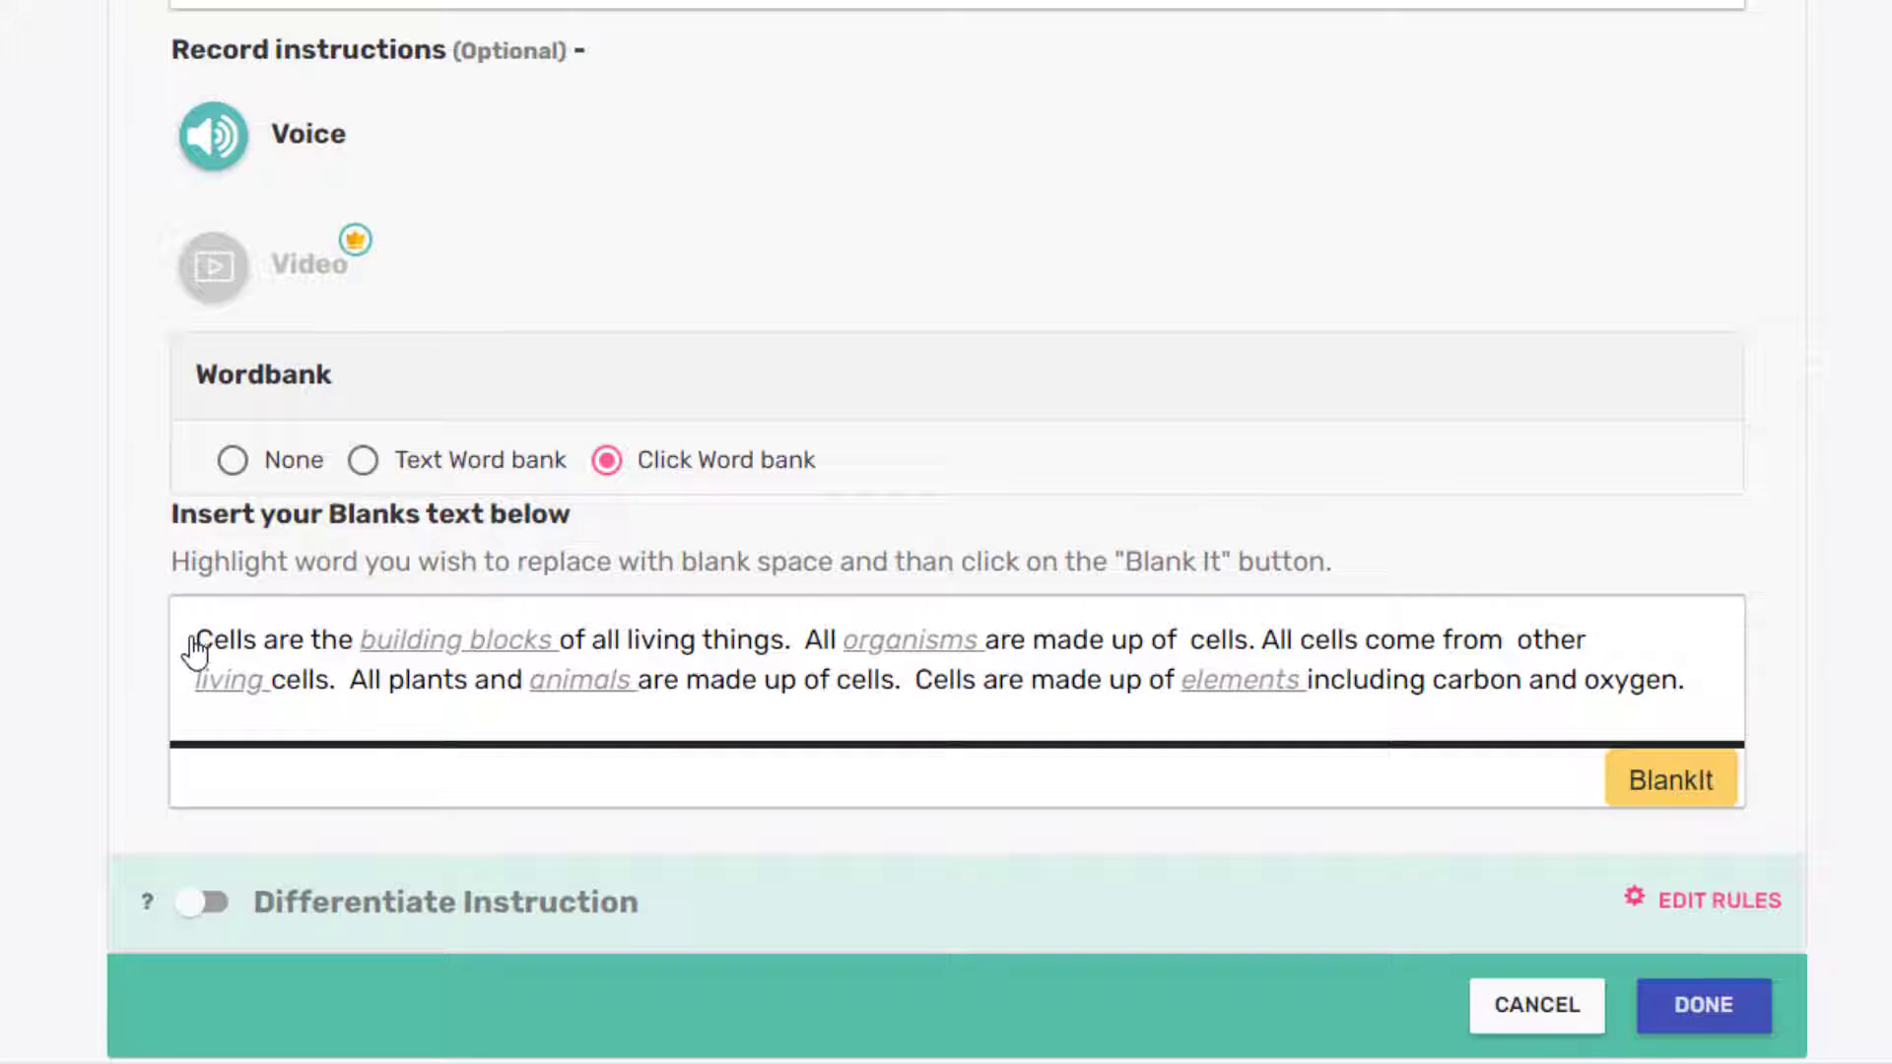
pyautogui.moveTo(195, 650); pyautogui.dragTo(1778, 718)
pyautogui.press('Delete')
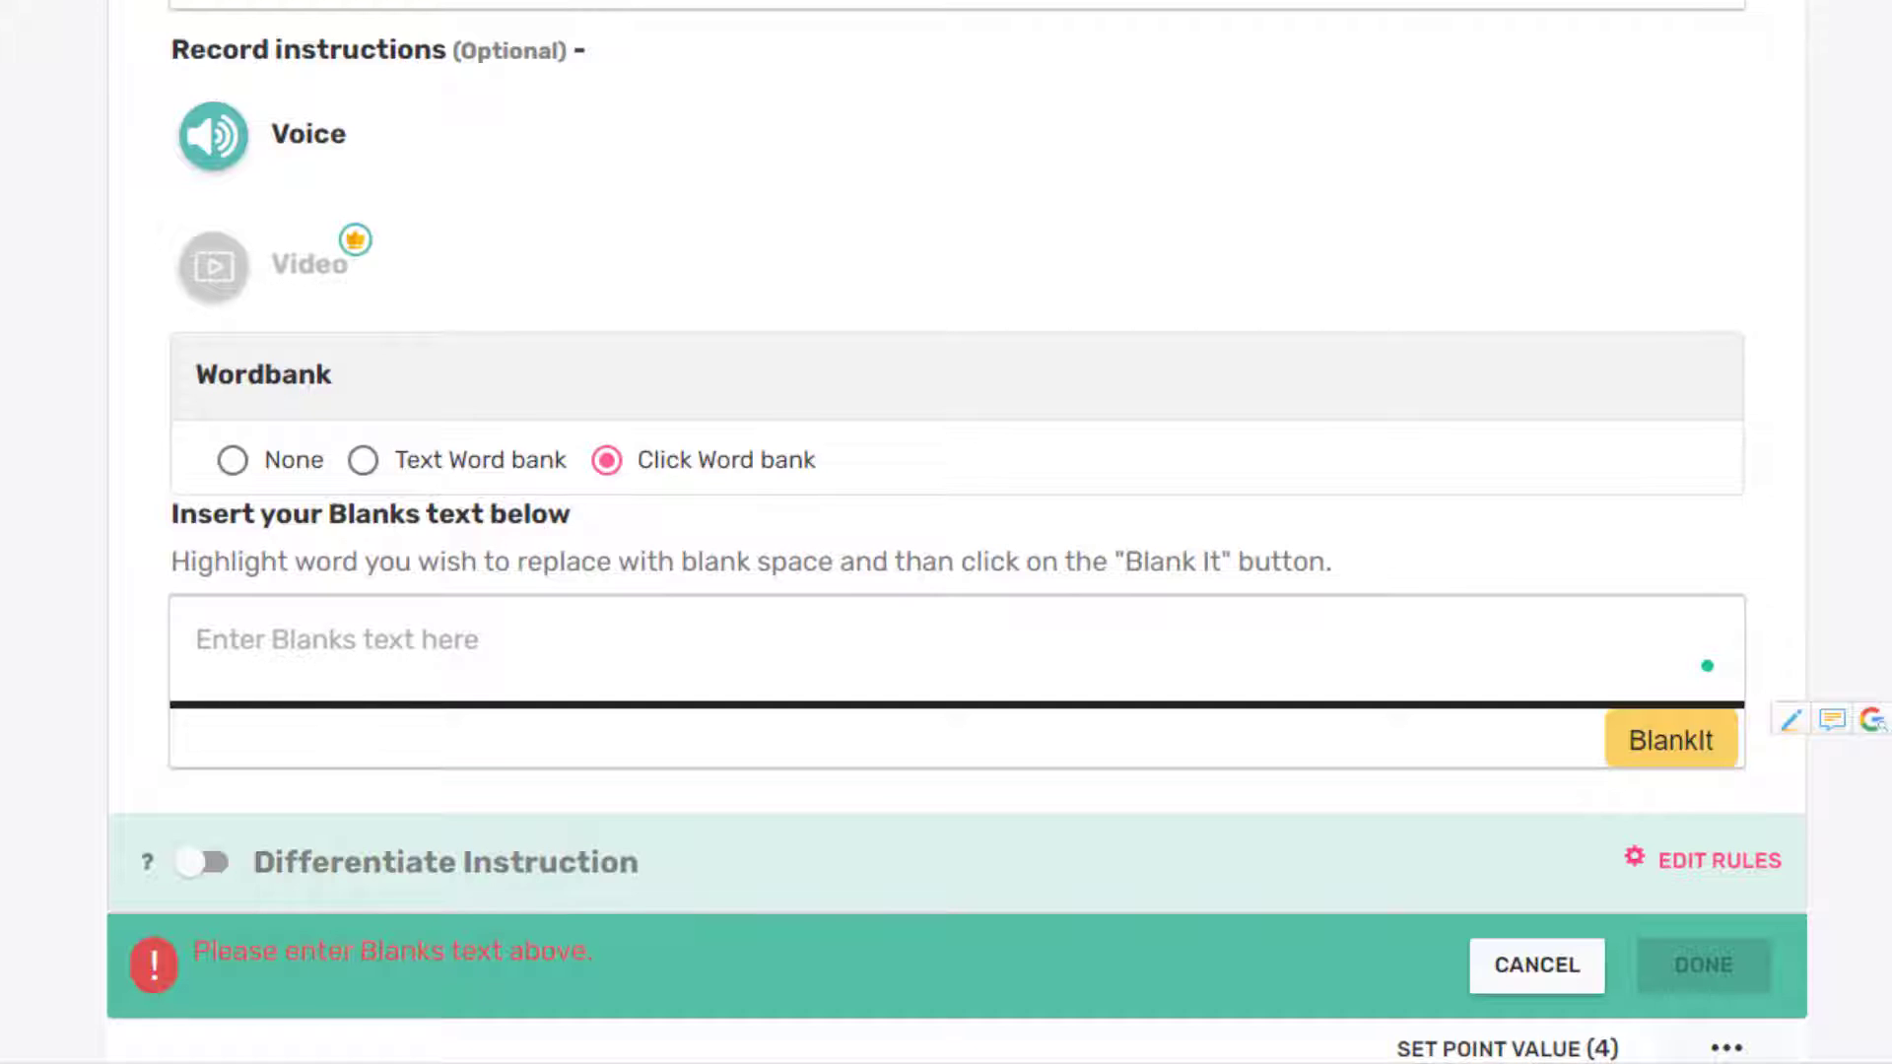
pyautogui.write('Plato was a Greek philosopher born around 425 BC in Athens. He founded the Academy, the first higher learning institution in the Western world.')
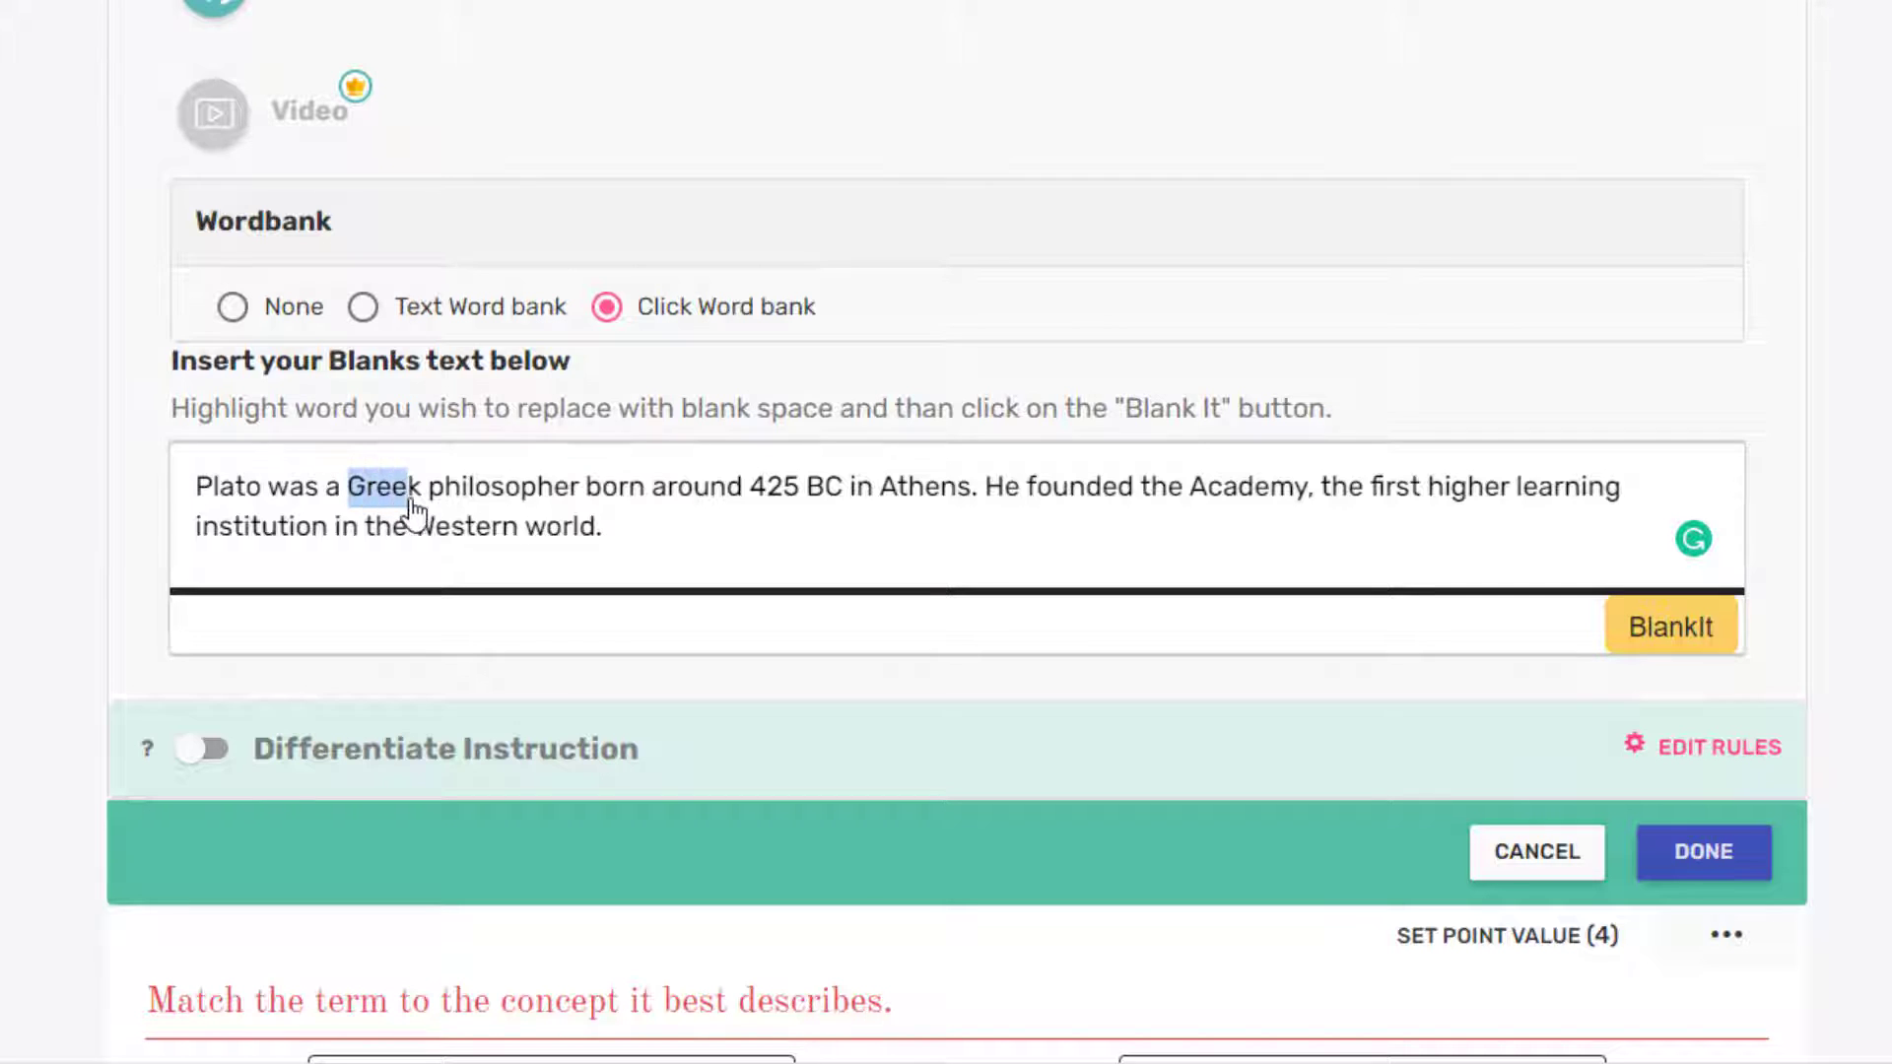
# Step: Make Greek, Athens, Academy and Western into blanks and close the question editor
pyautogui.click(1632, 651)
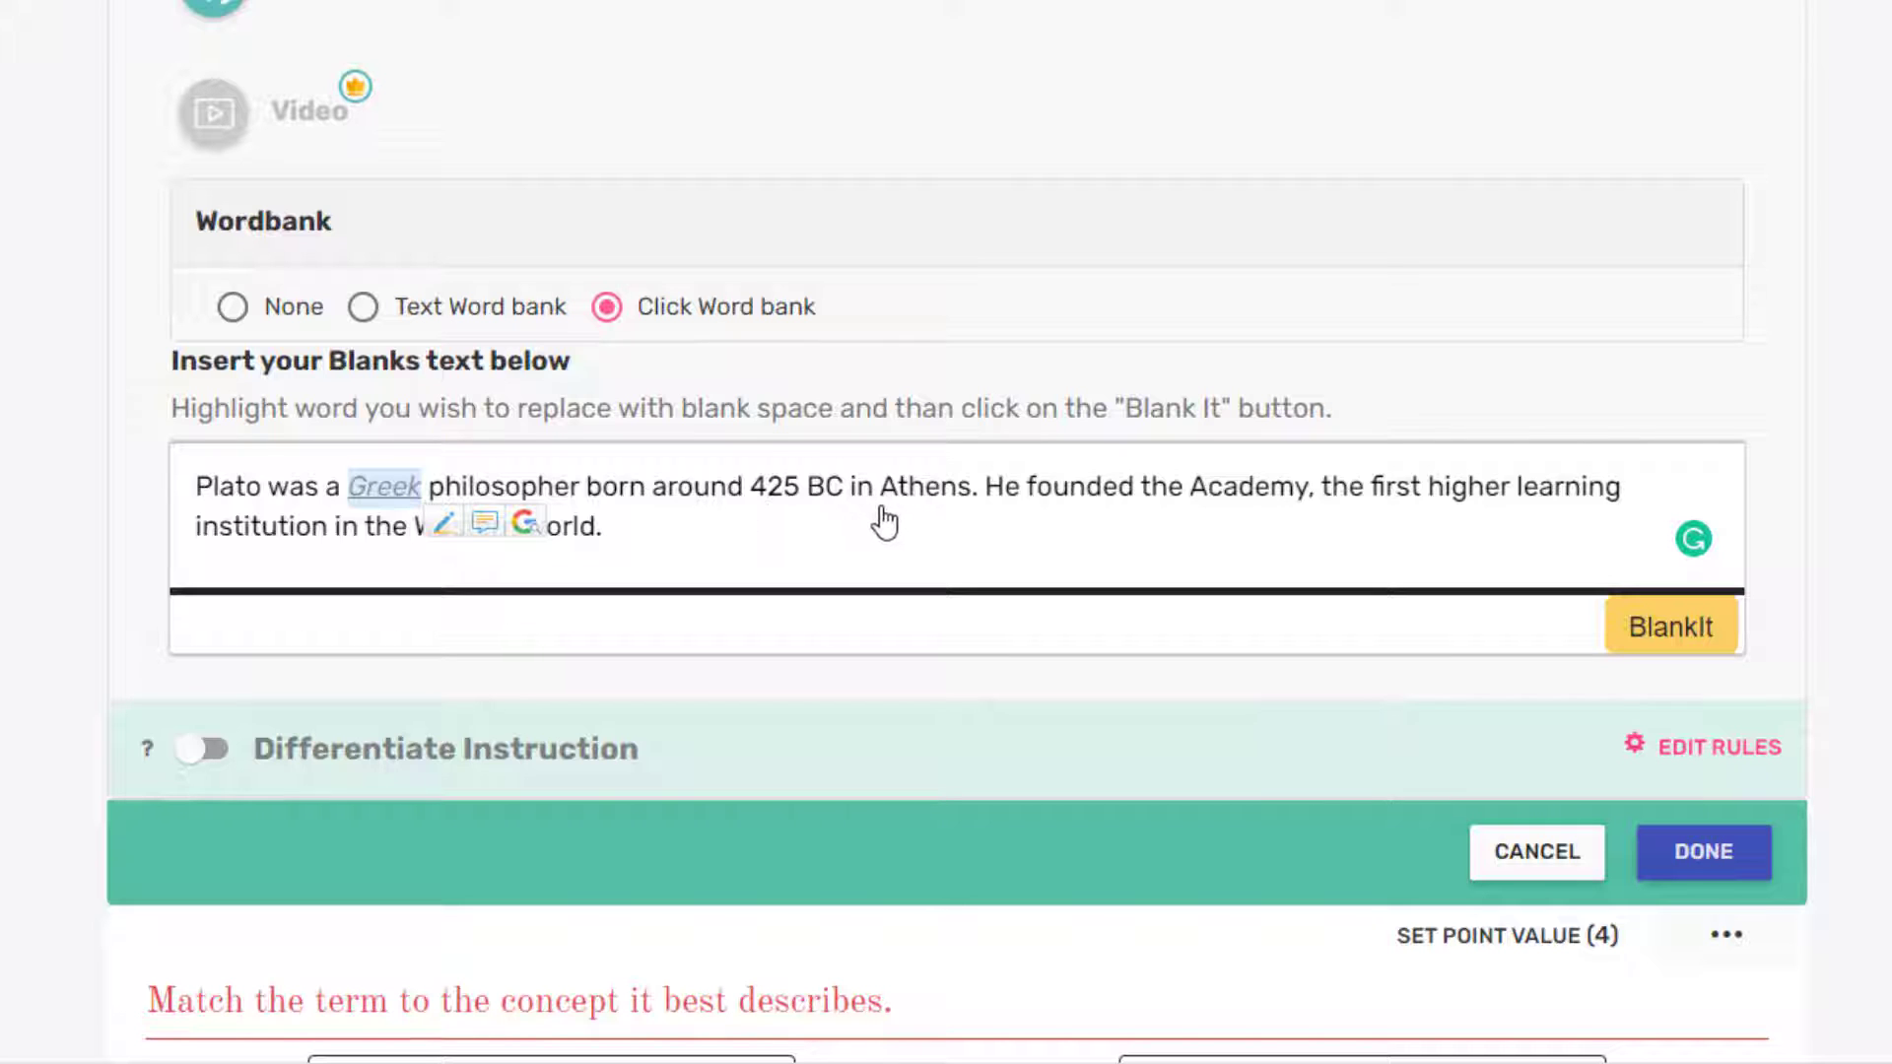
pyautogui.moveTo(886, 505); pyautogui.dragTo(974, 510)
pyautogui.click(1703, 642)
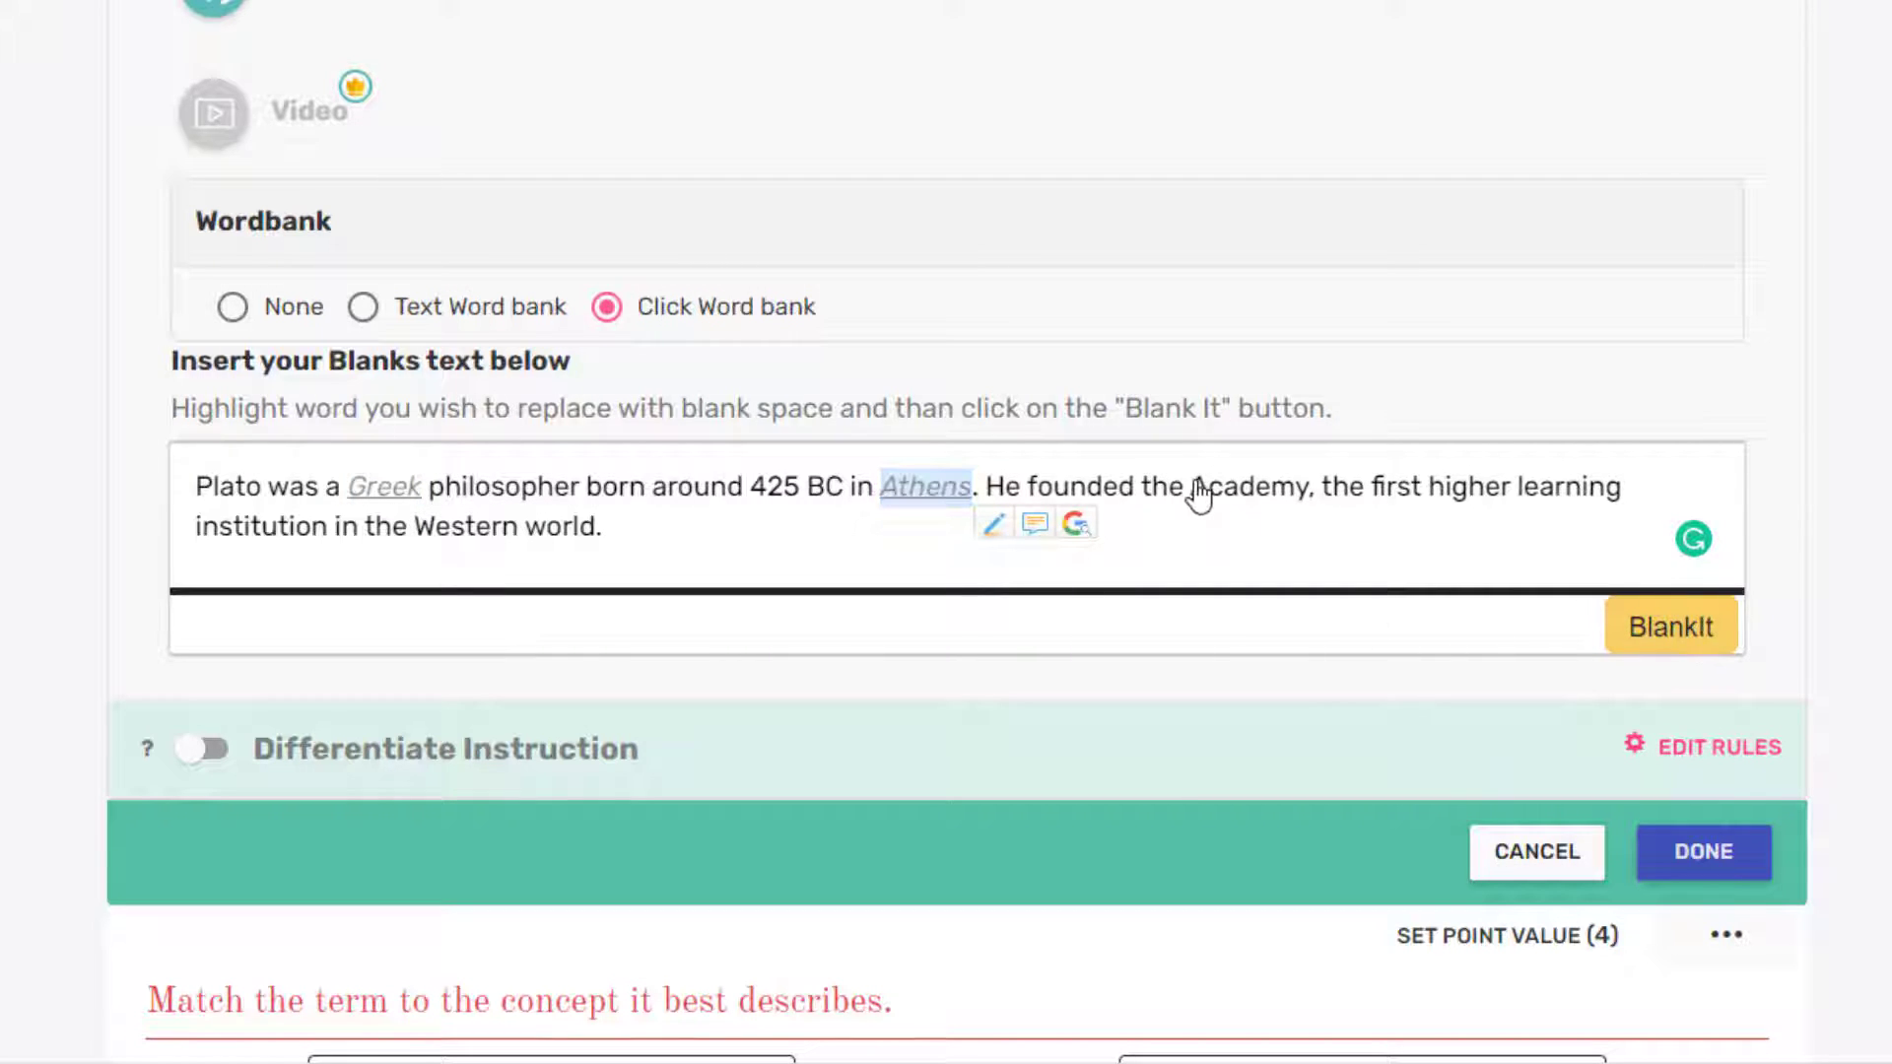
pyautogui.moveTo(1190, 488); pyautogui.dragTo(1307, 501)
pyautogui.click(1679, 639)
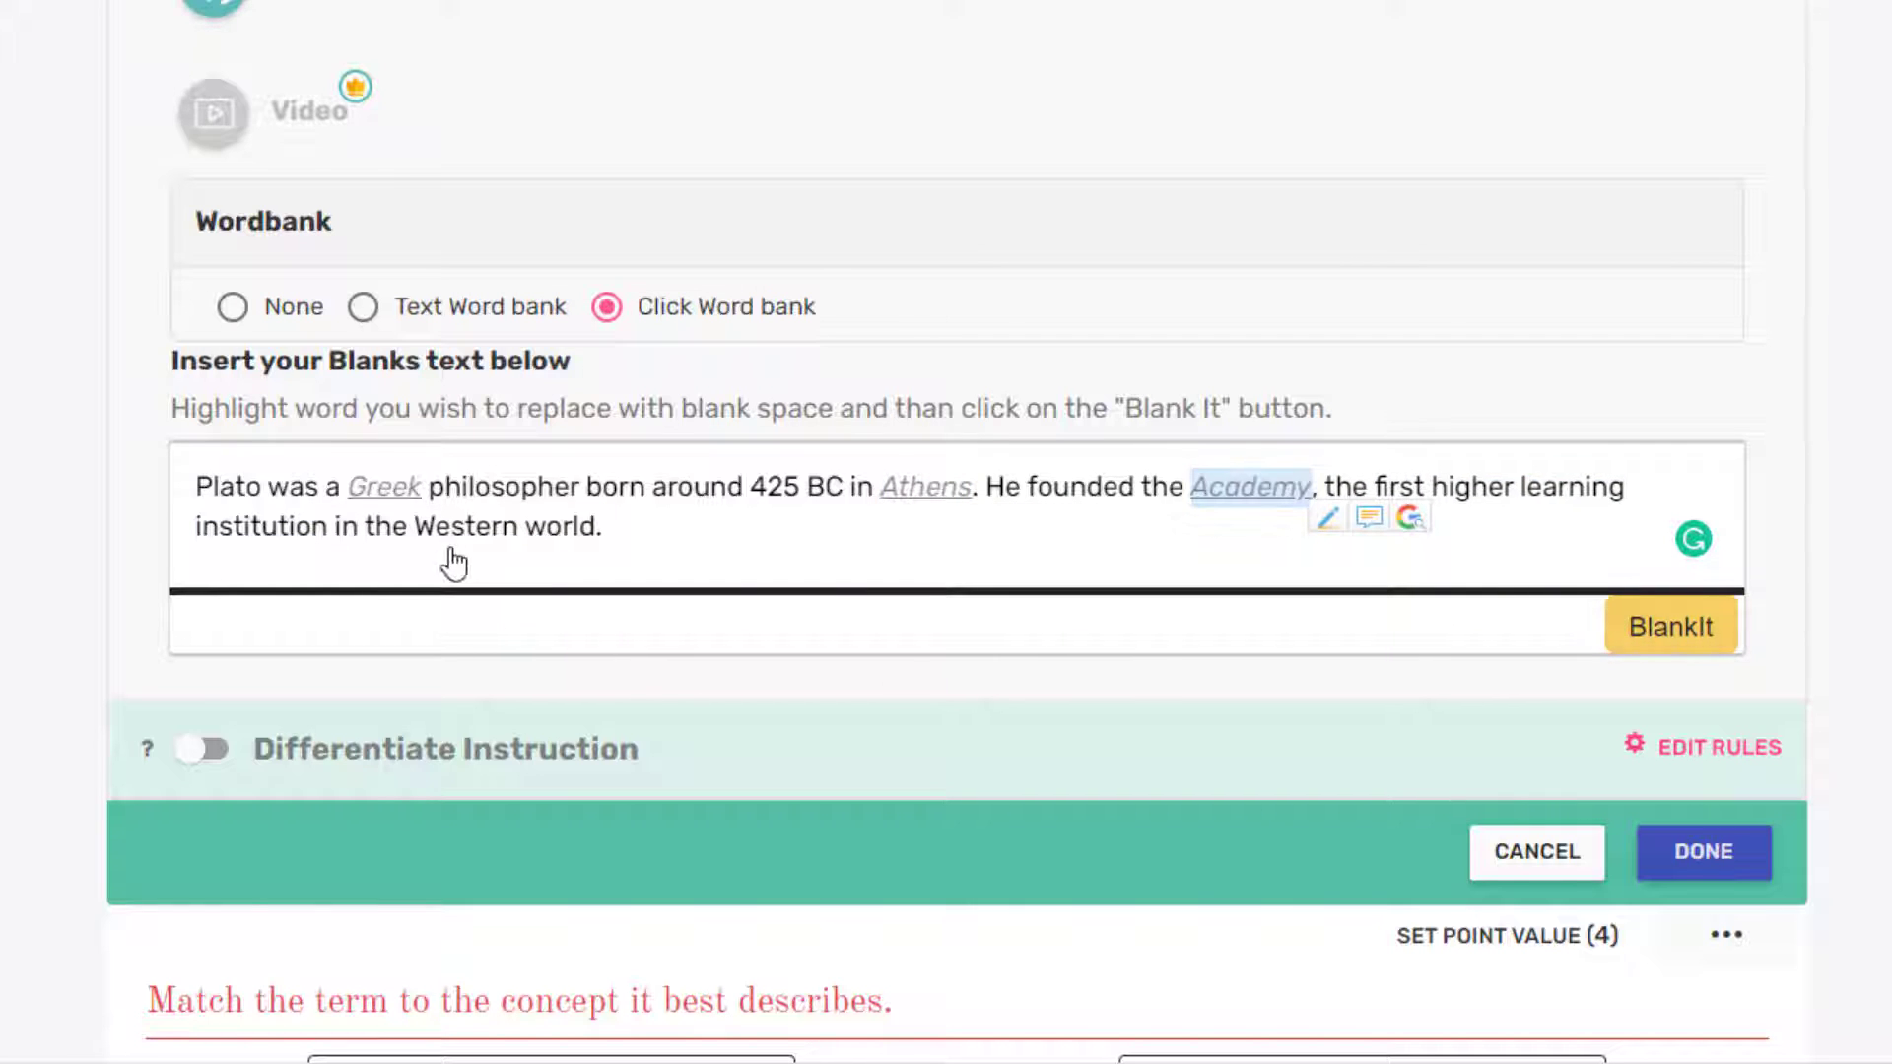
pyautogui.moveTo(415, 533); pyautogui.dragTo(521, 544)
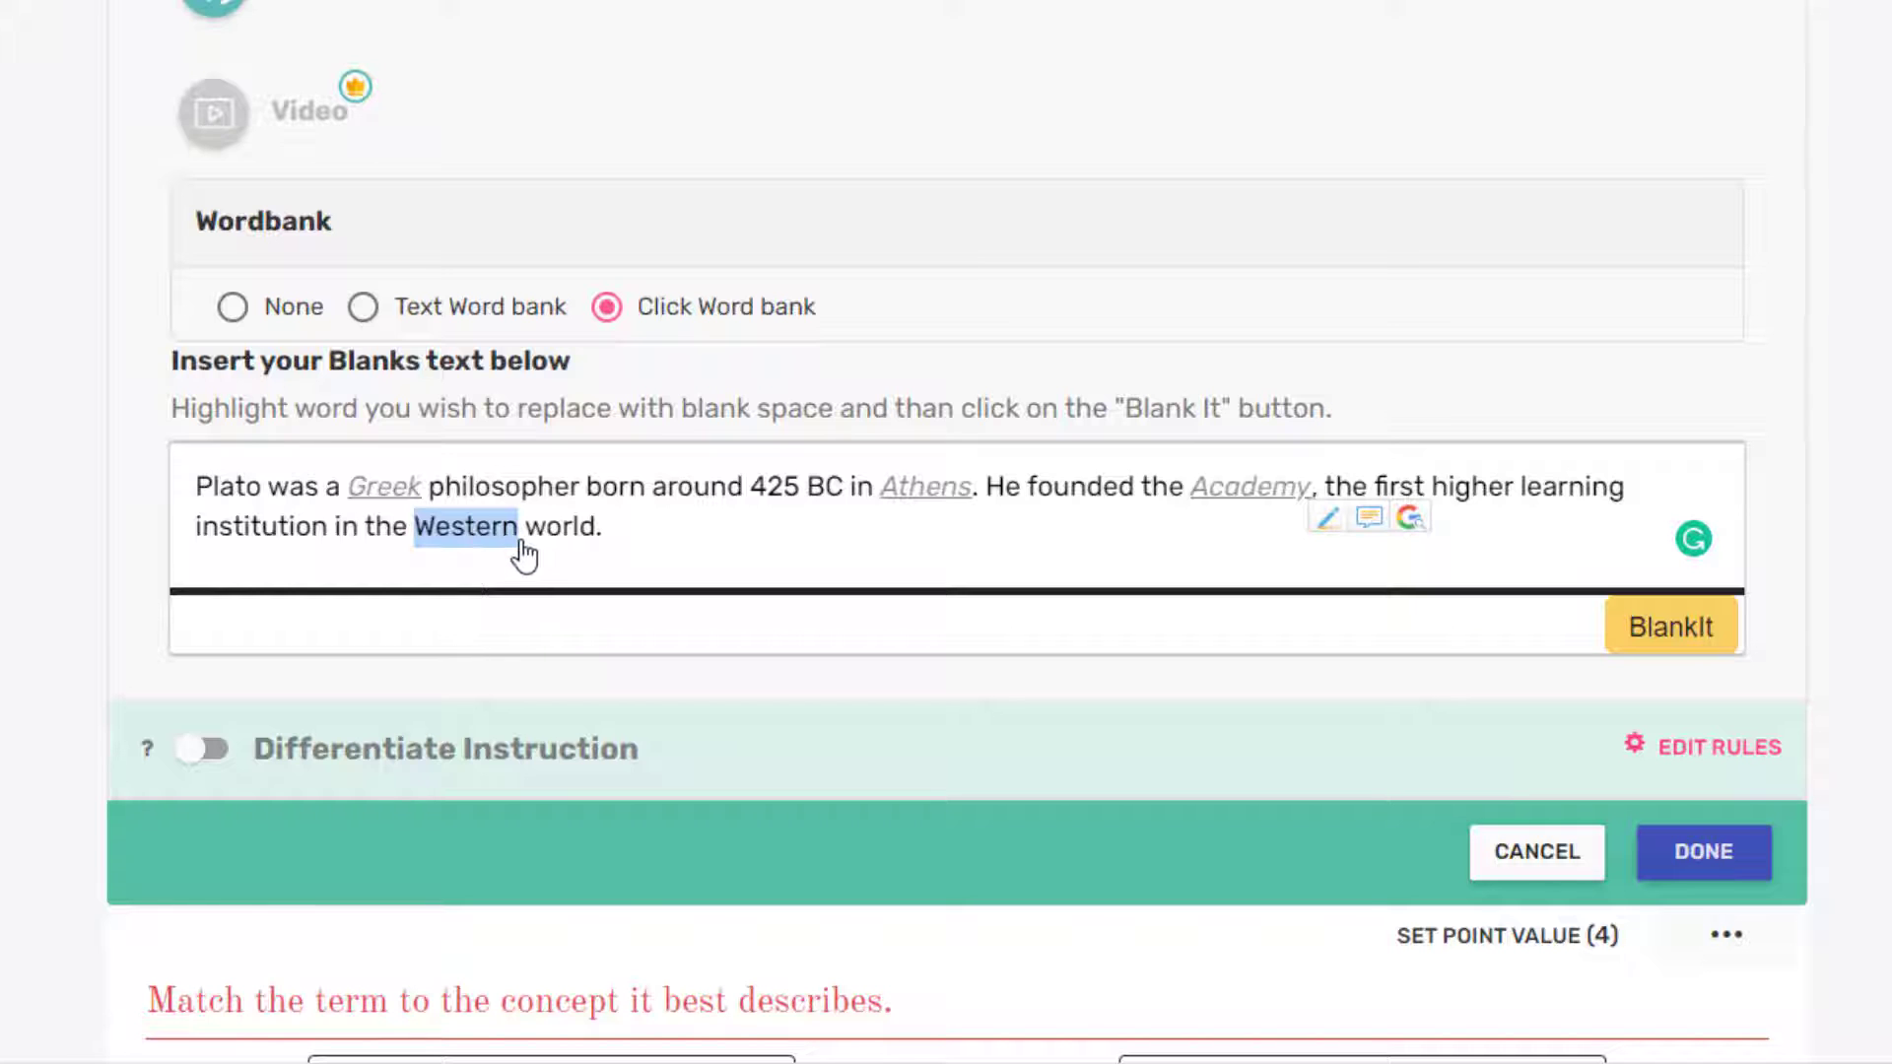
pyautogui.click(1678, 631)
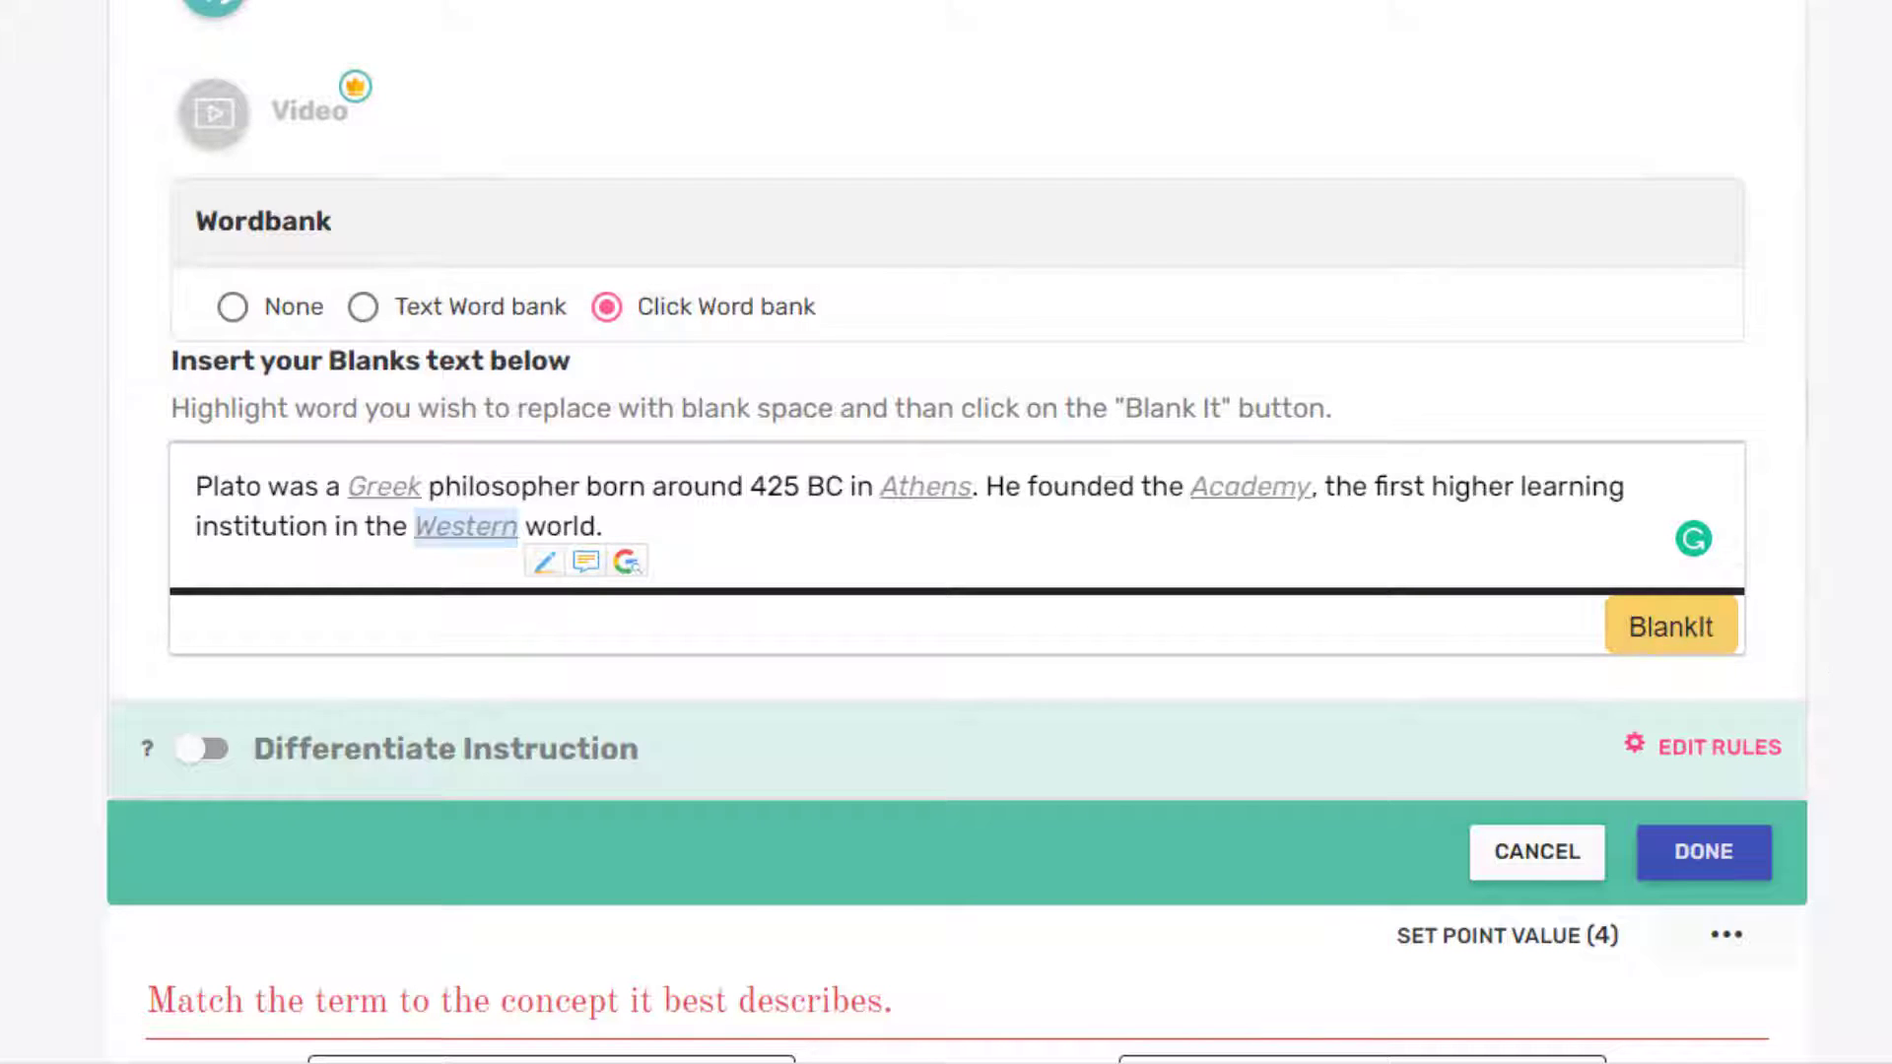
pyautogui.scroll(-3, 1831, 682)
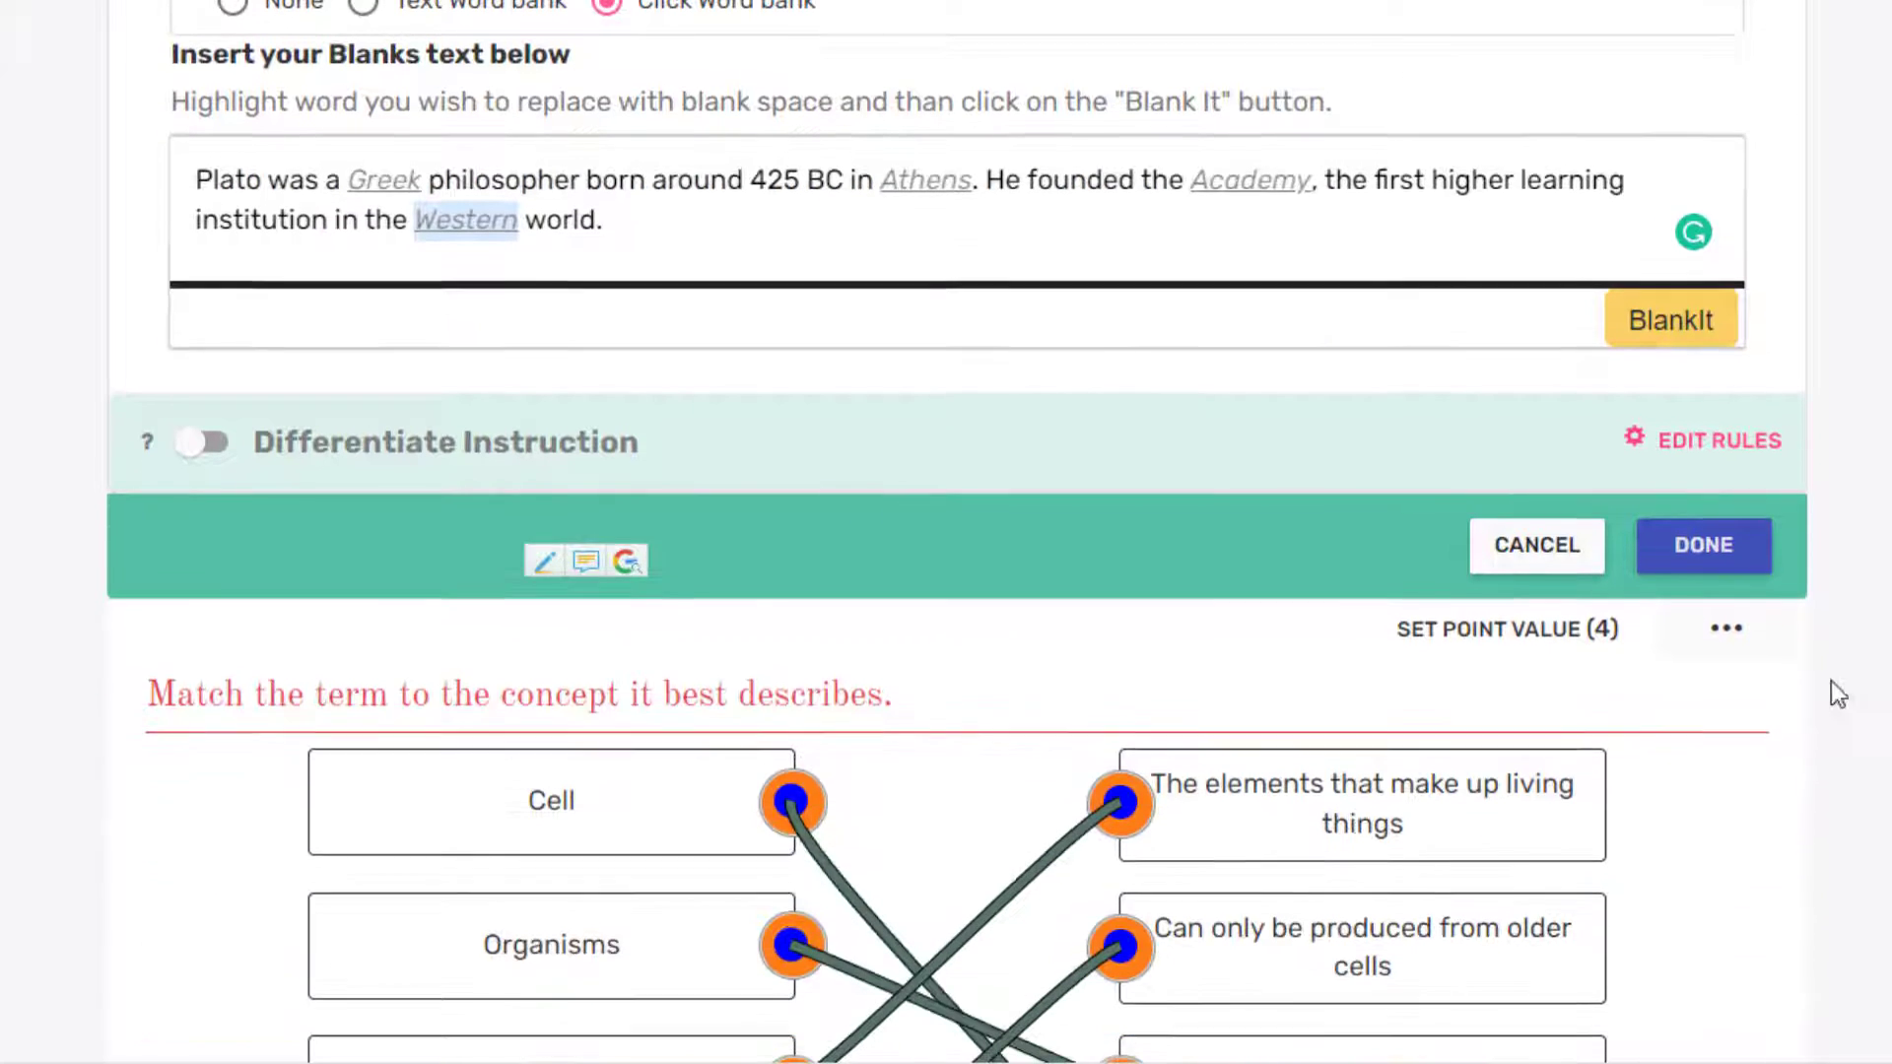
pyautogui.click(1750, 537)
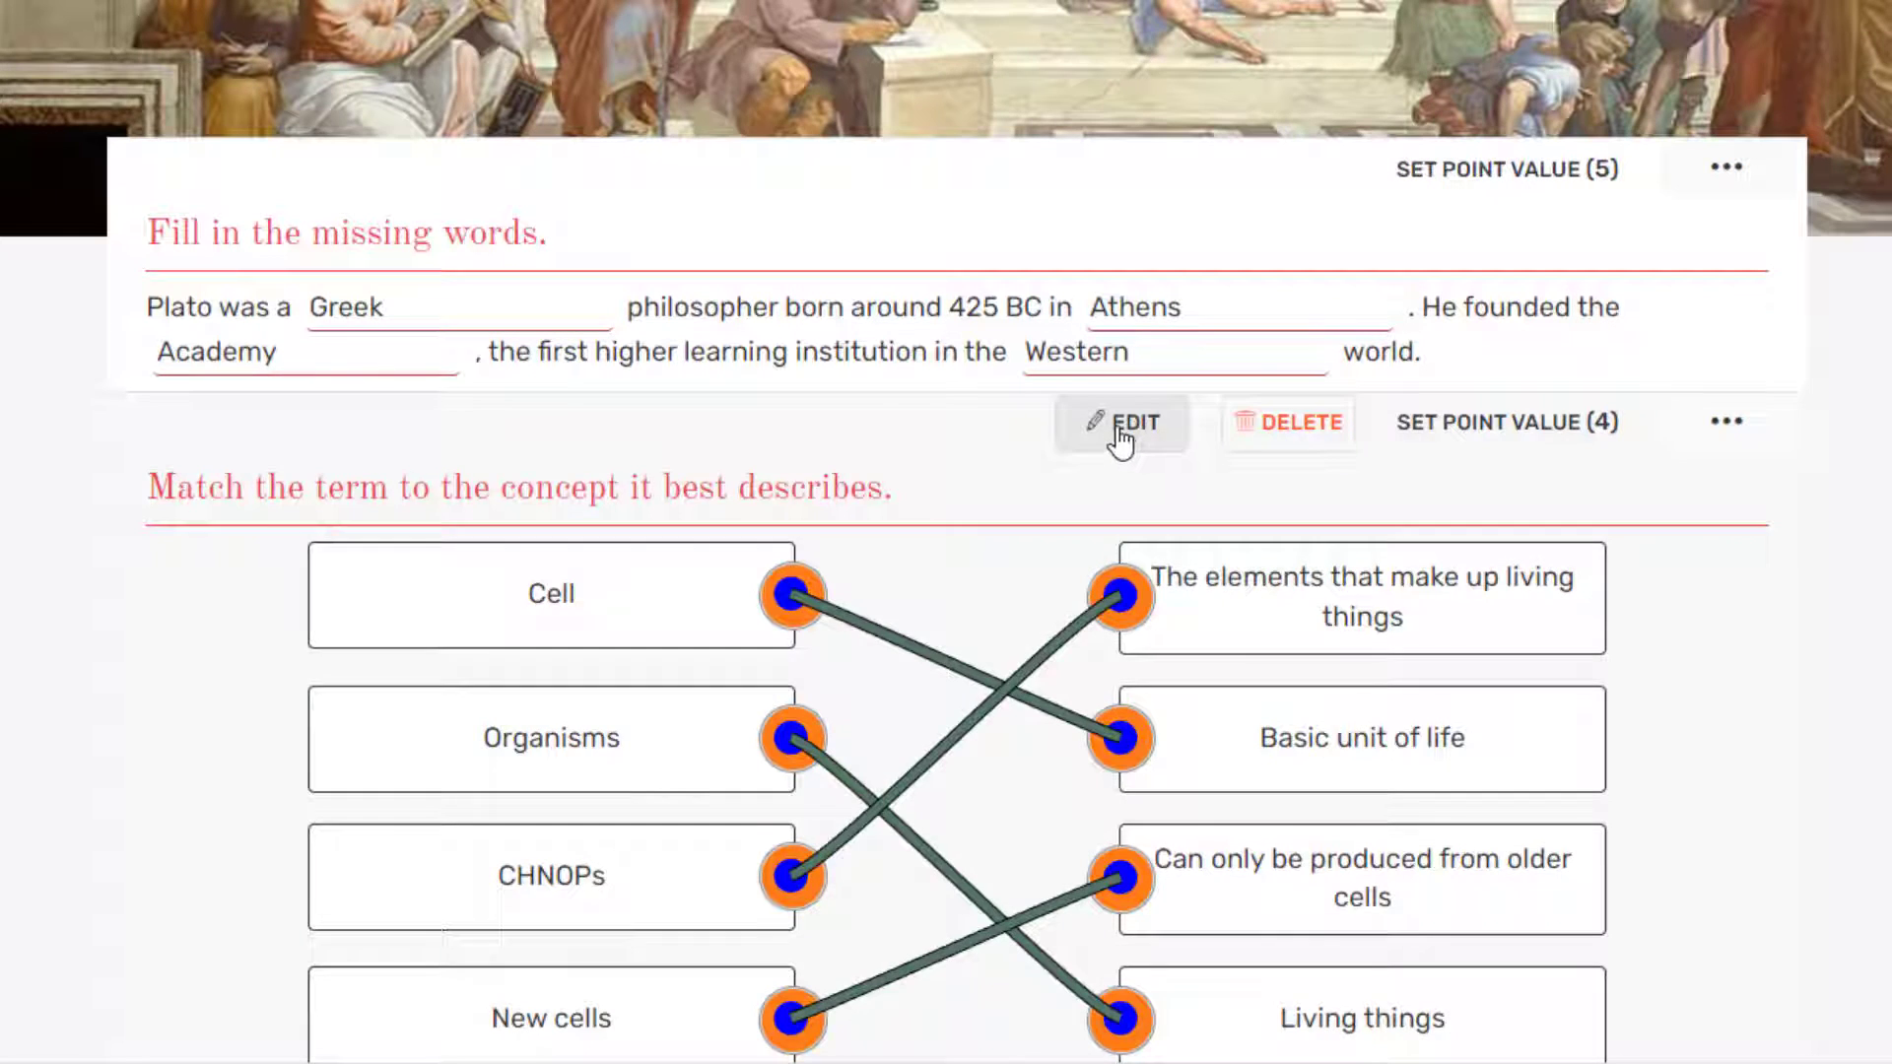
# Step: Delete the old Cell and Organisms terms from the matching pairs
pyautogui.click(1118, 434)
pyautogui.scroll(-10, 456, 528)
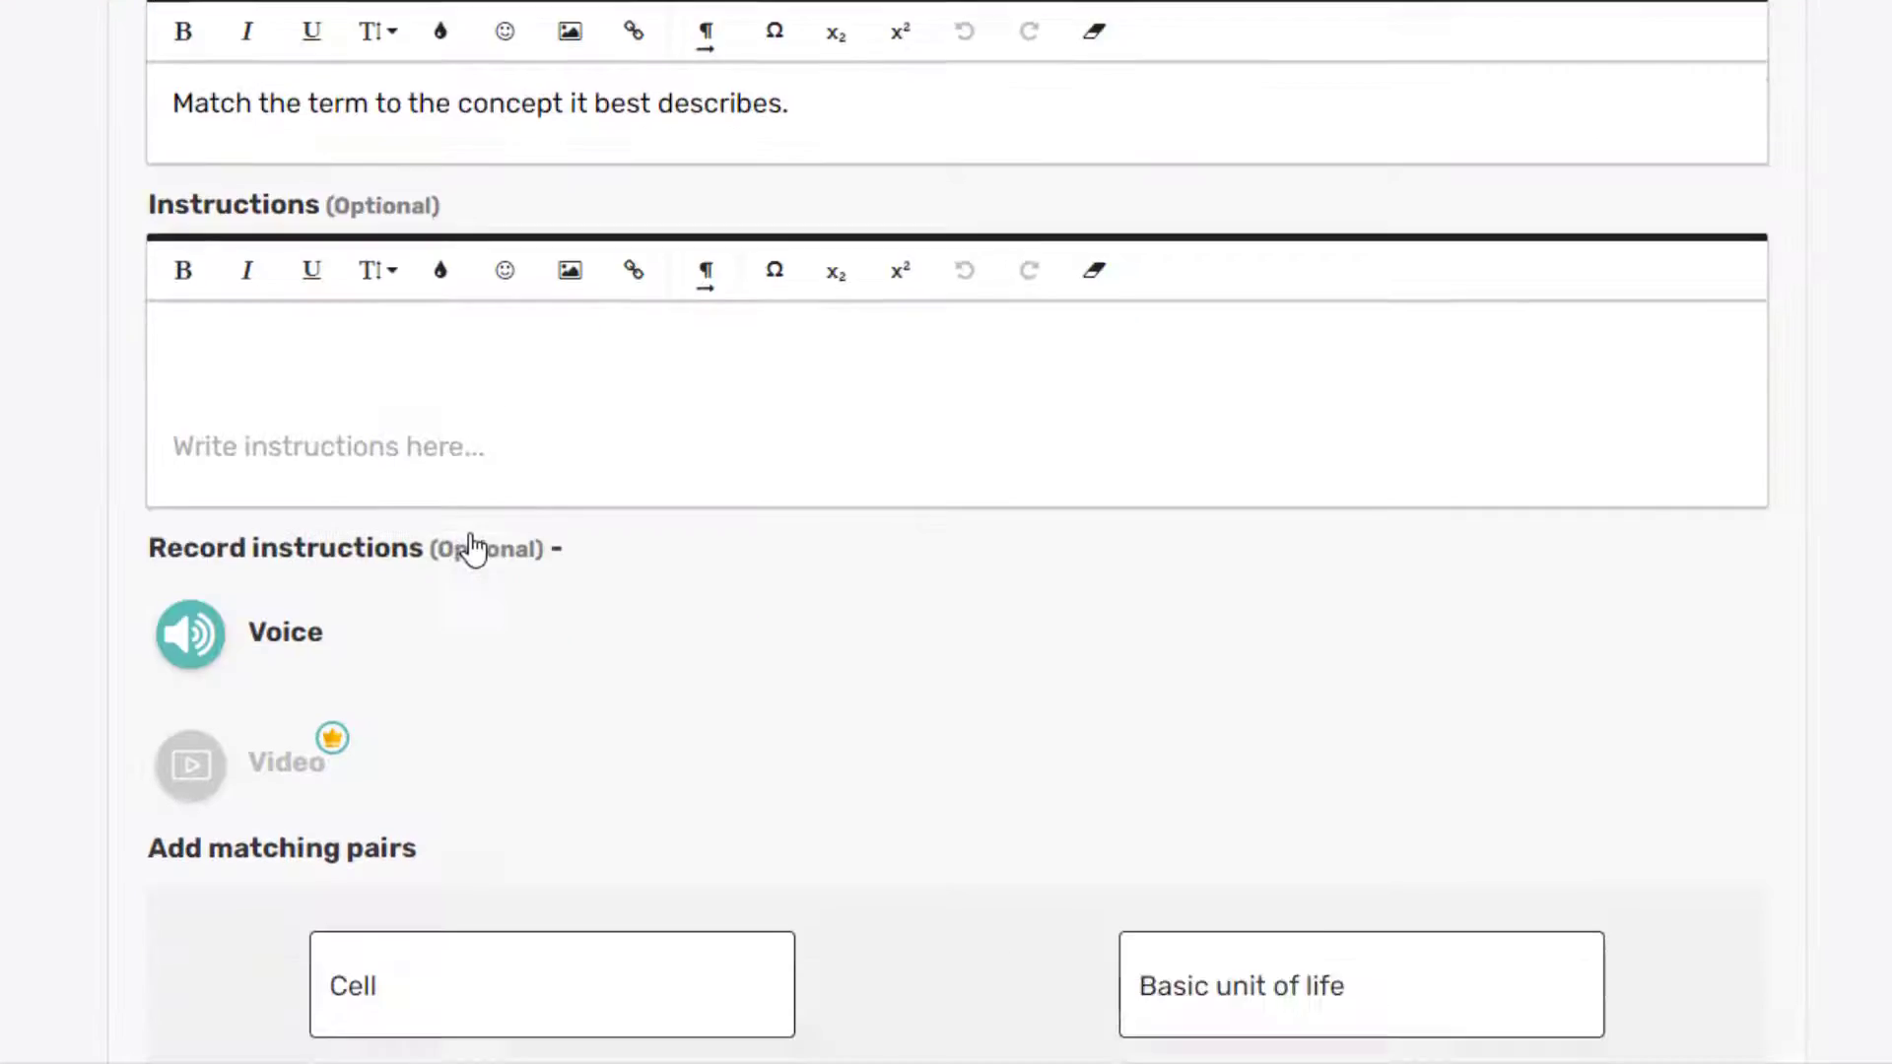
pyautogui.scroll(-2, 806, 515)
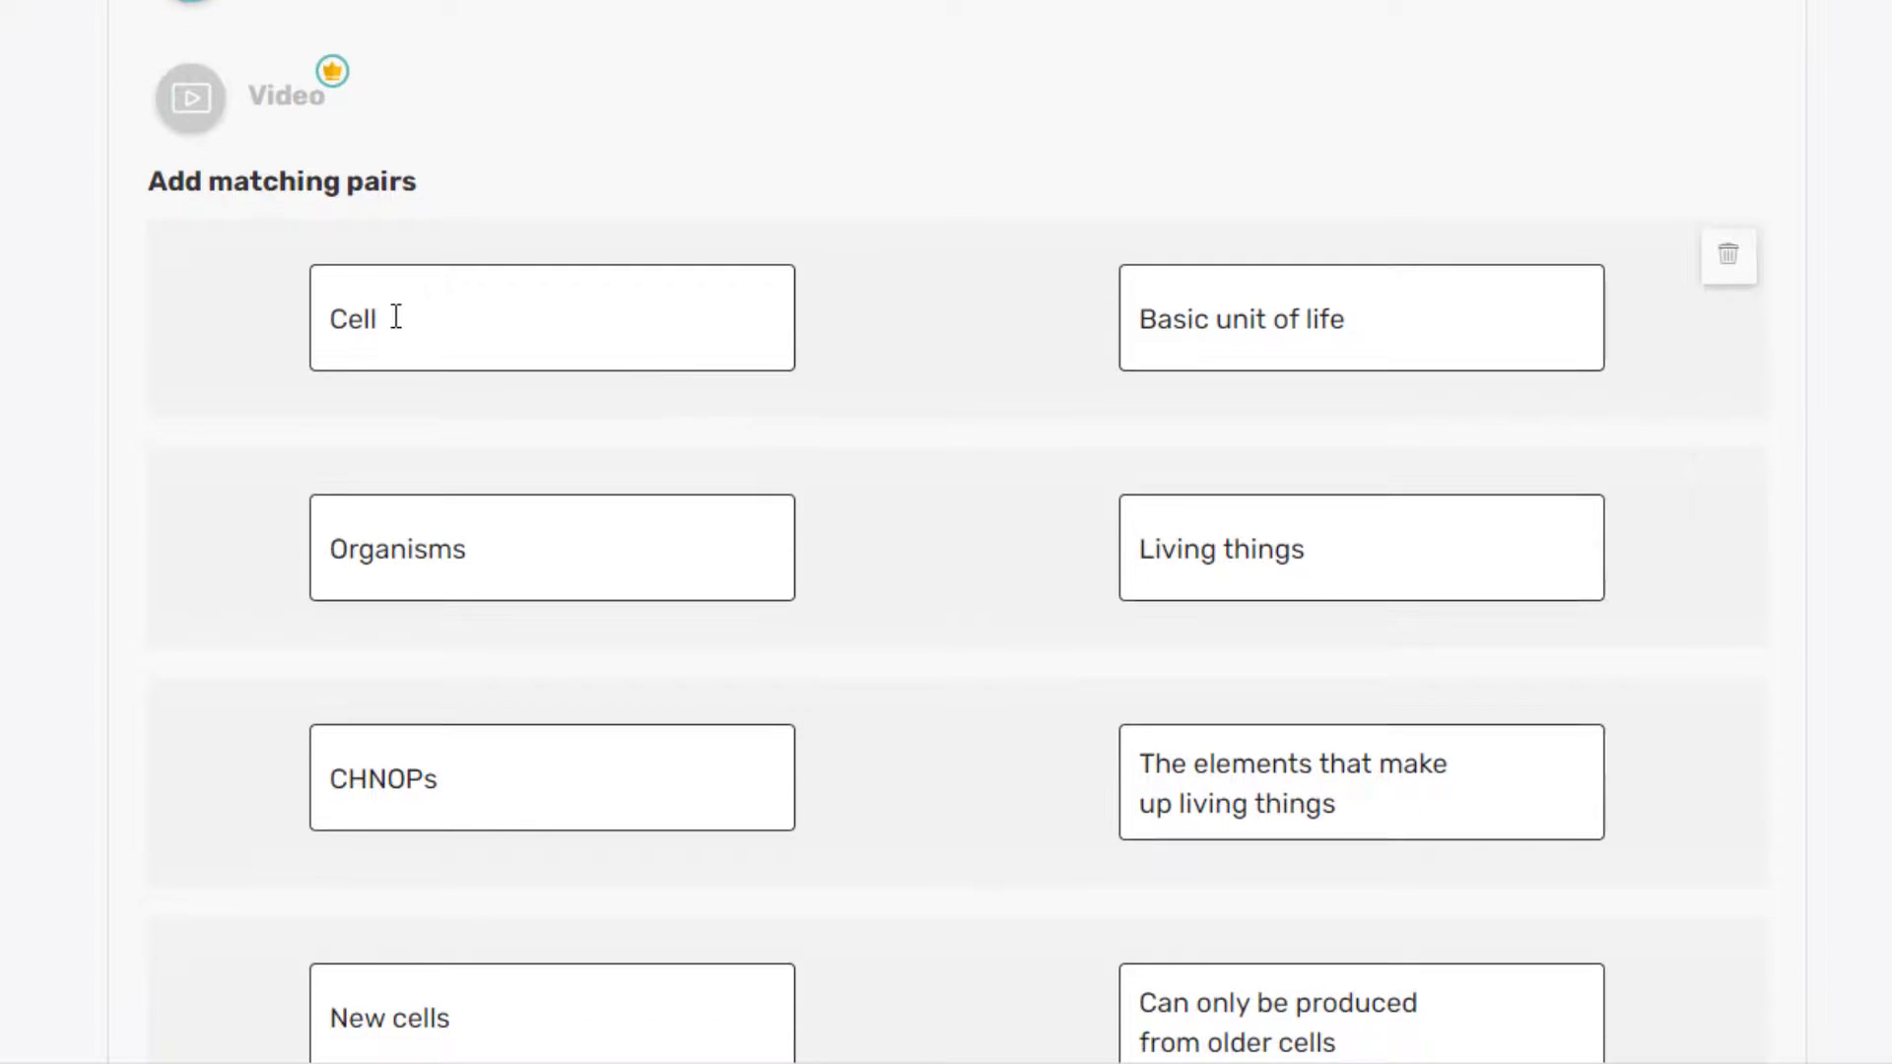
pyautogui.moveTo(392, 317); pyautogui.dragTo(318, 320)
pyautogui.press('BackSpace')
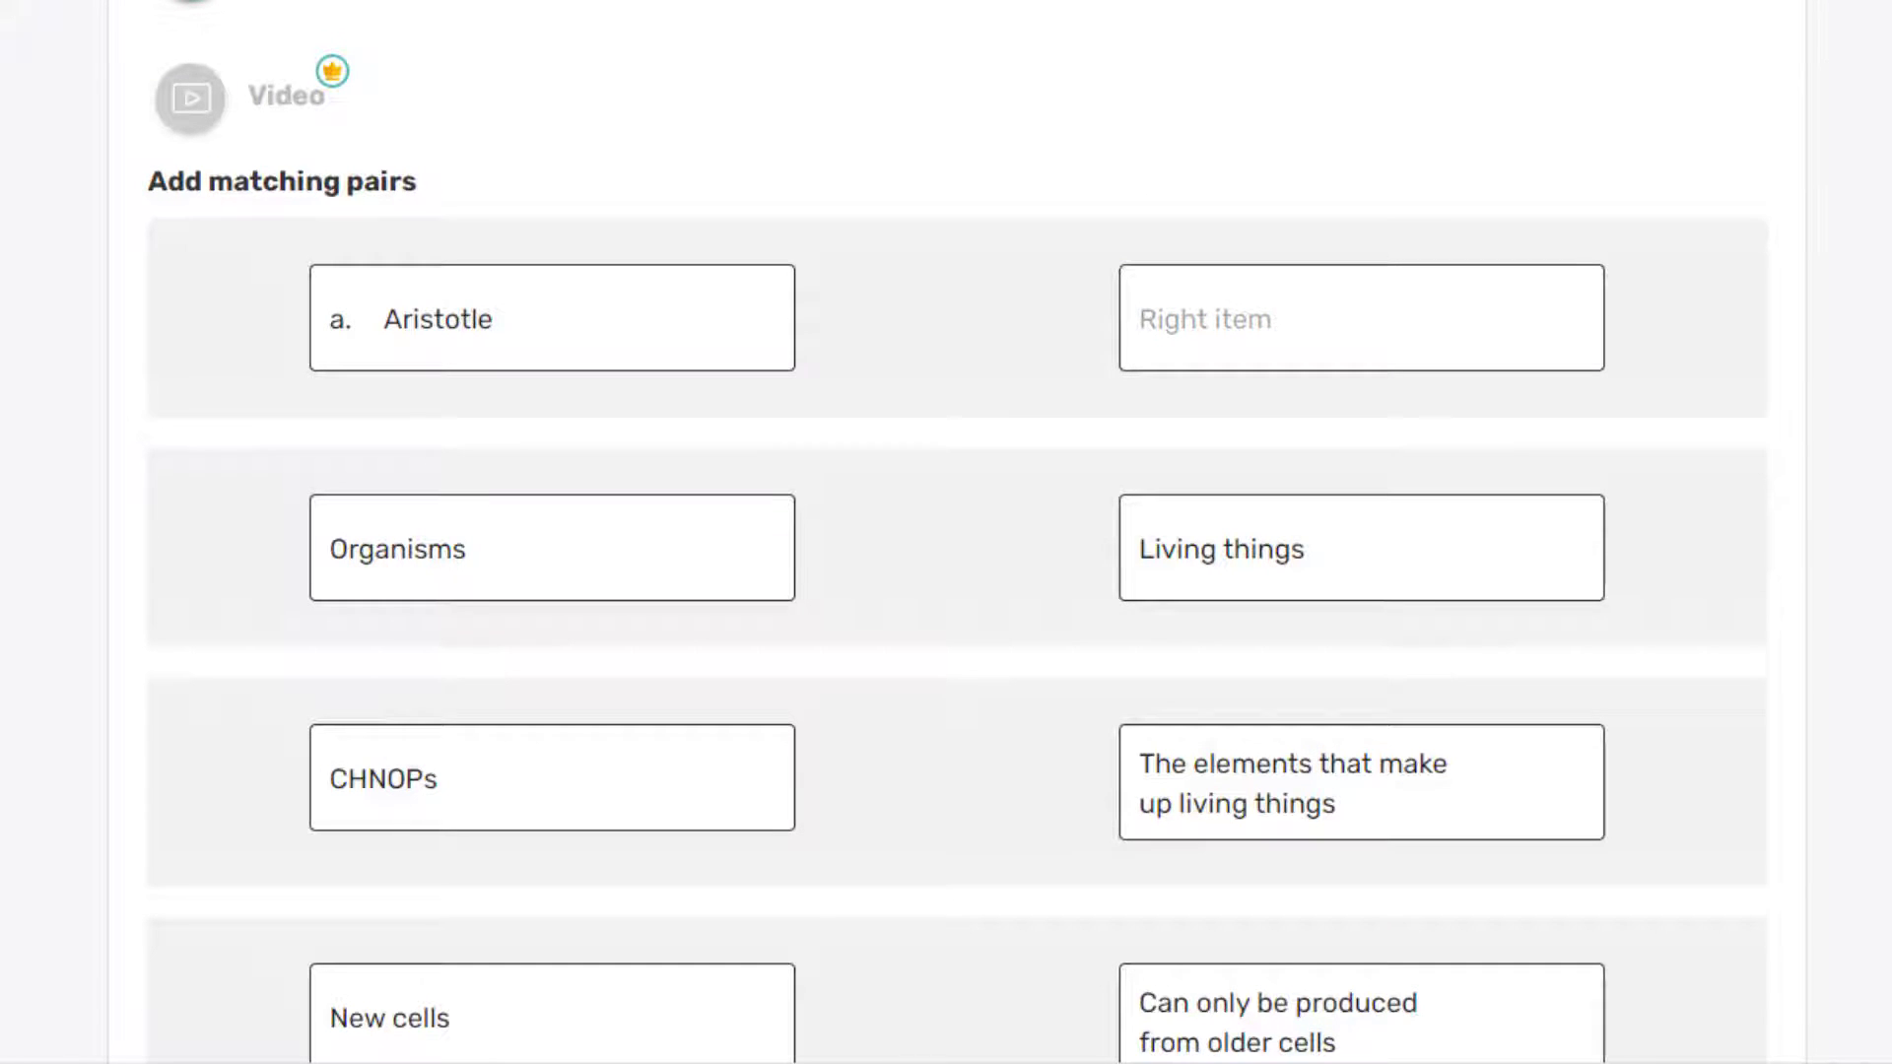
pyautogui.moveTo(330, 549); pyautogui.dragTo(493, 549)
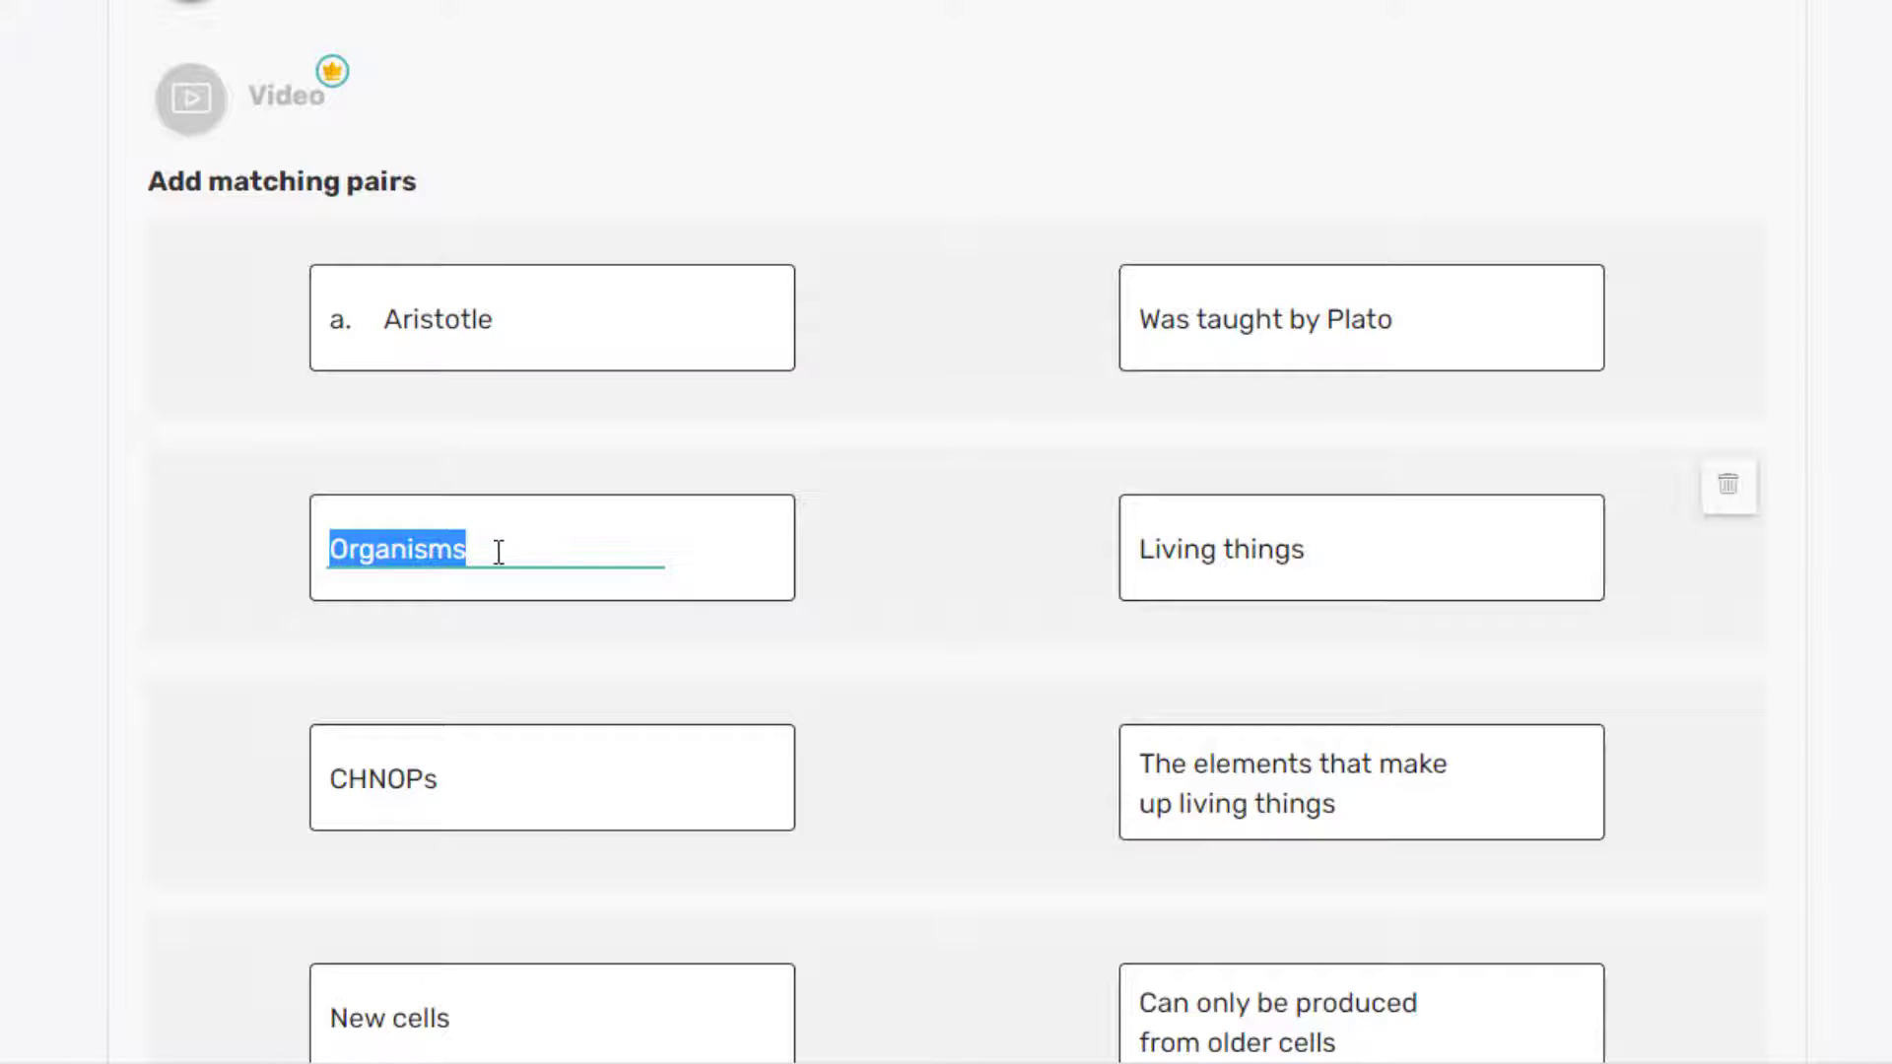
pyautogui.press('BackSpace')
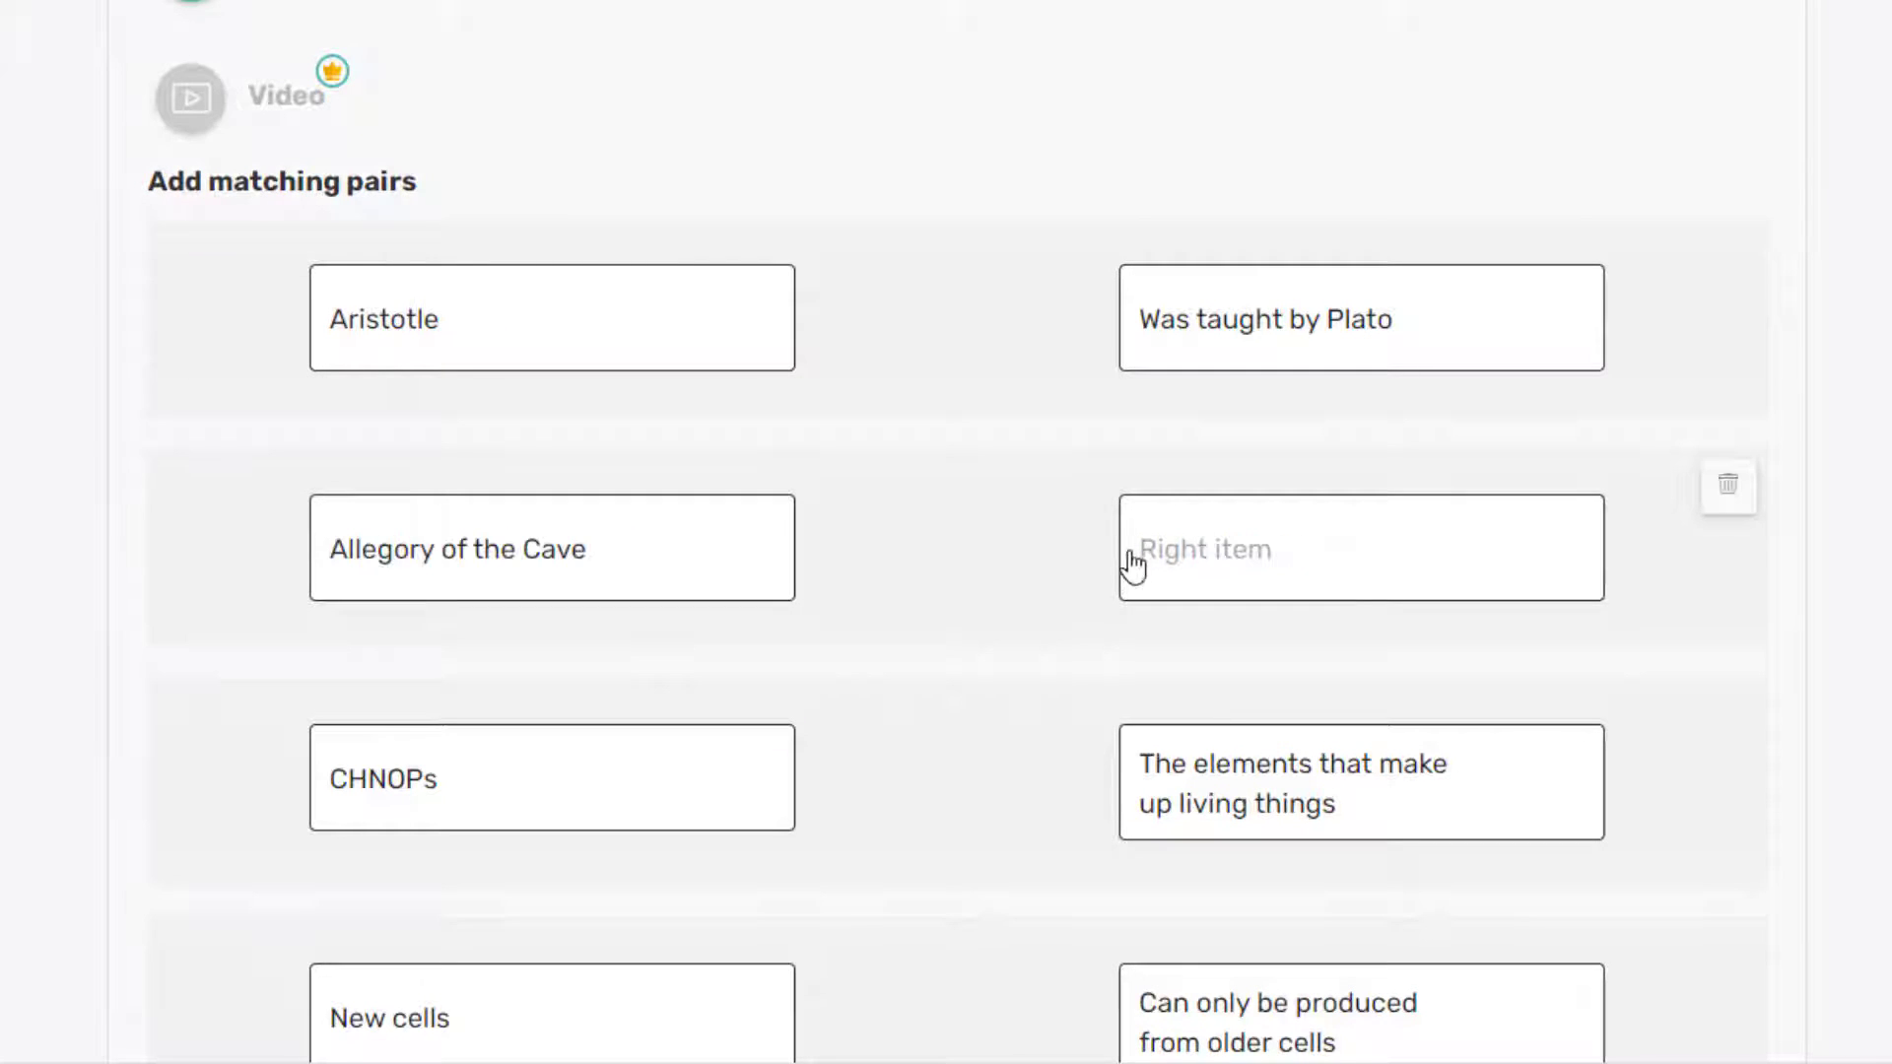
# Step: Paste the Allegory of the Cave description and replace a cell description with the three-part state text
pyautogui.click(1143, 550)
pyautogui.rightClick(1142, 550)
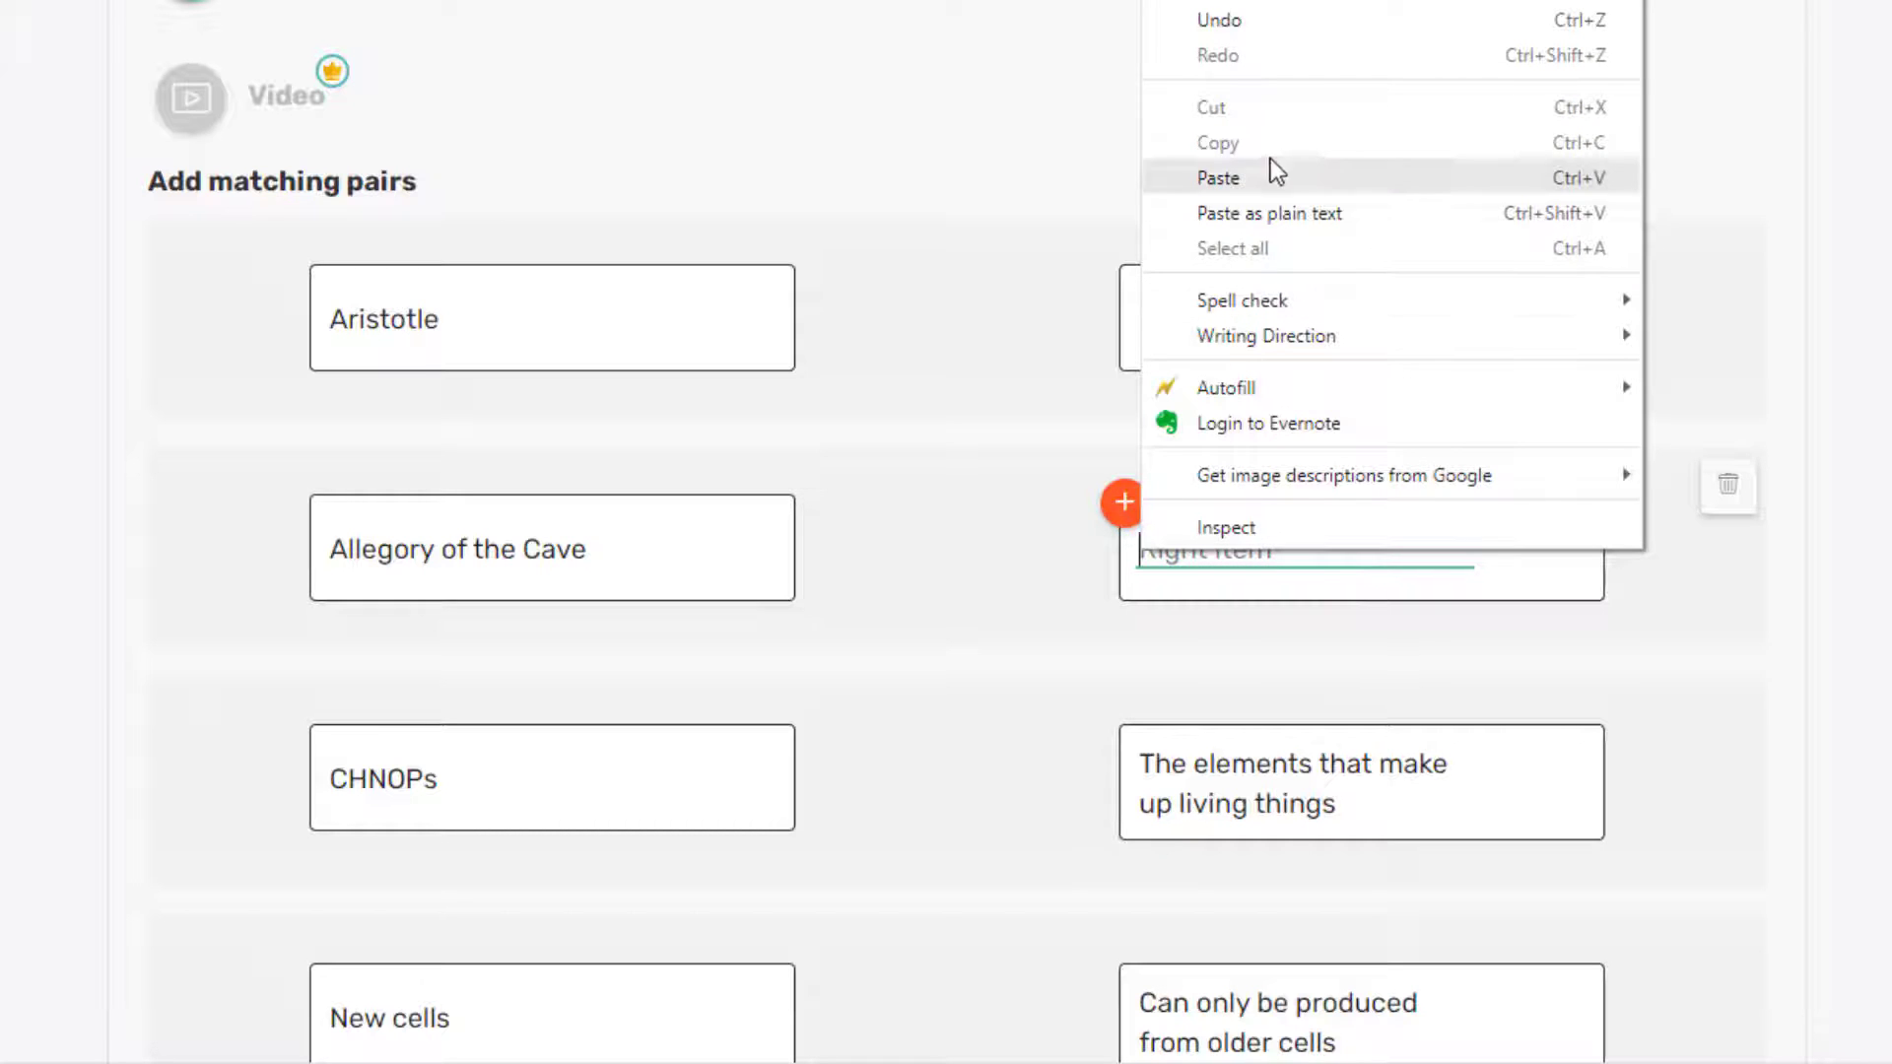
pyautogui.click(1270, 162)
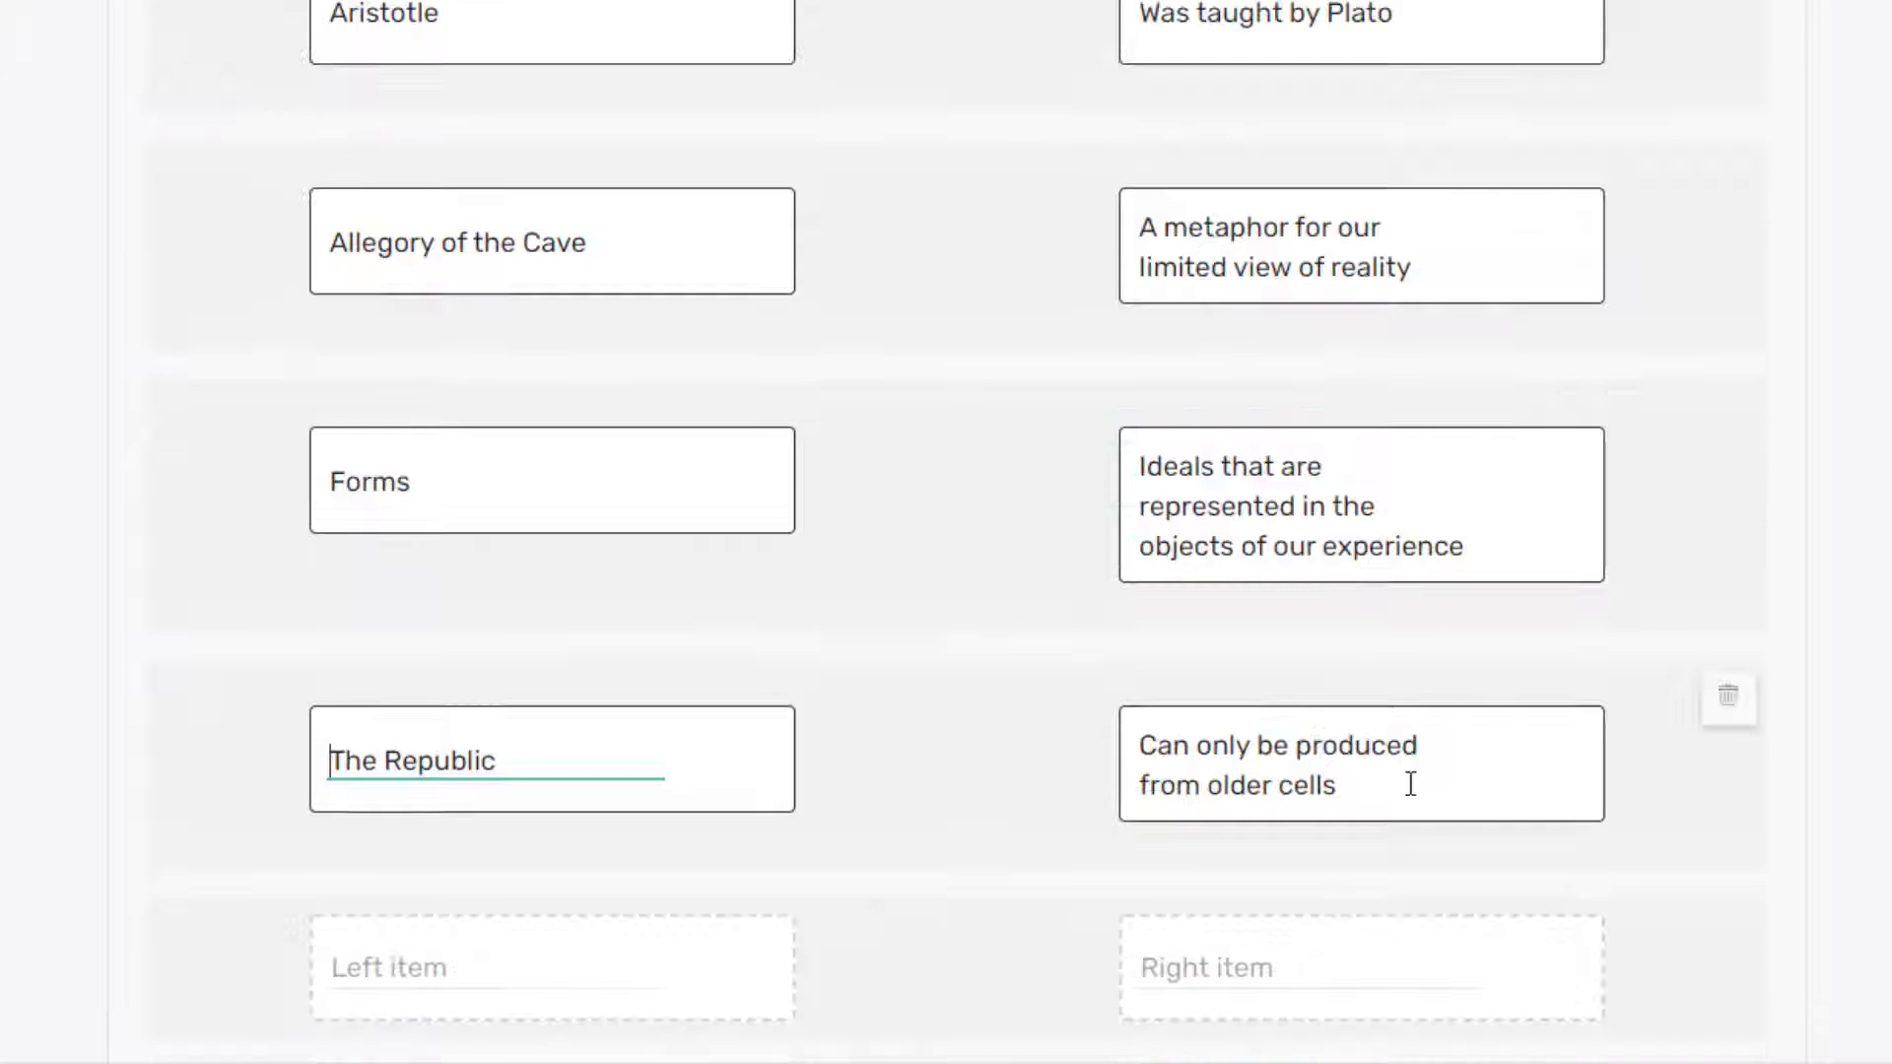
pyautogui.moveTo(1369, 786); pyautogui.dragTo(1140, 746)
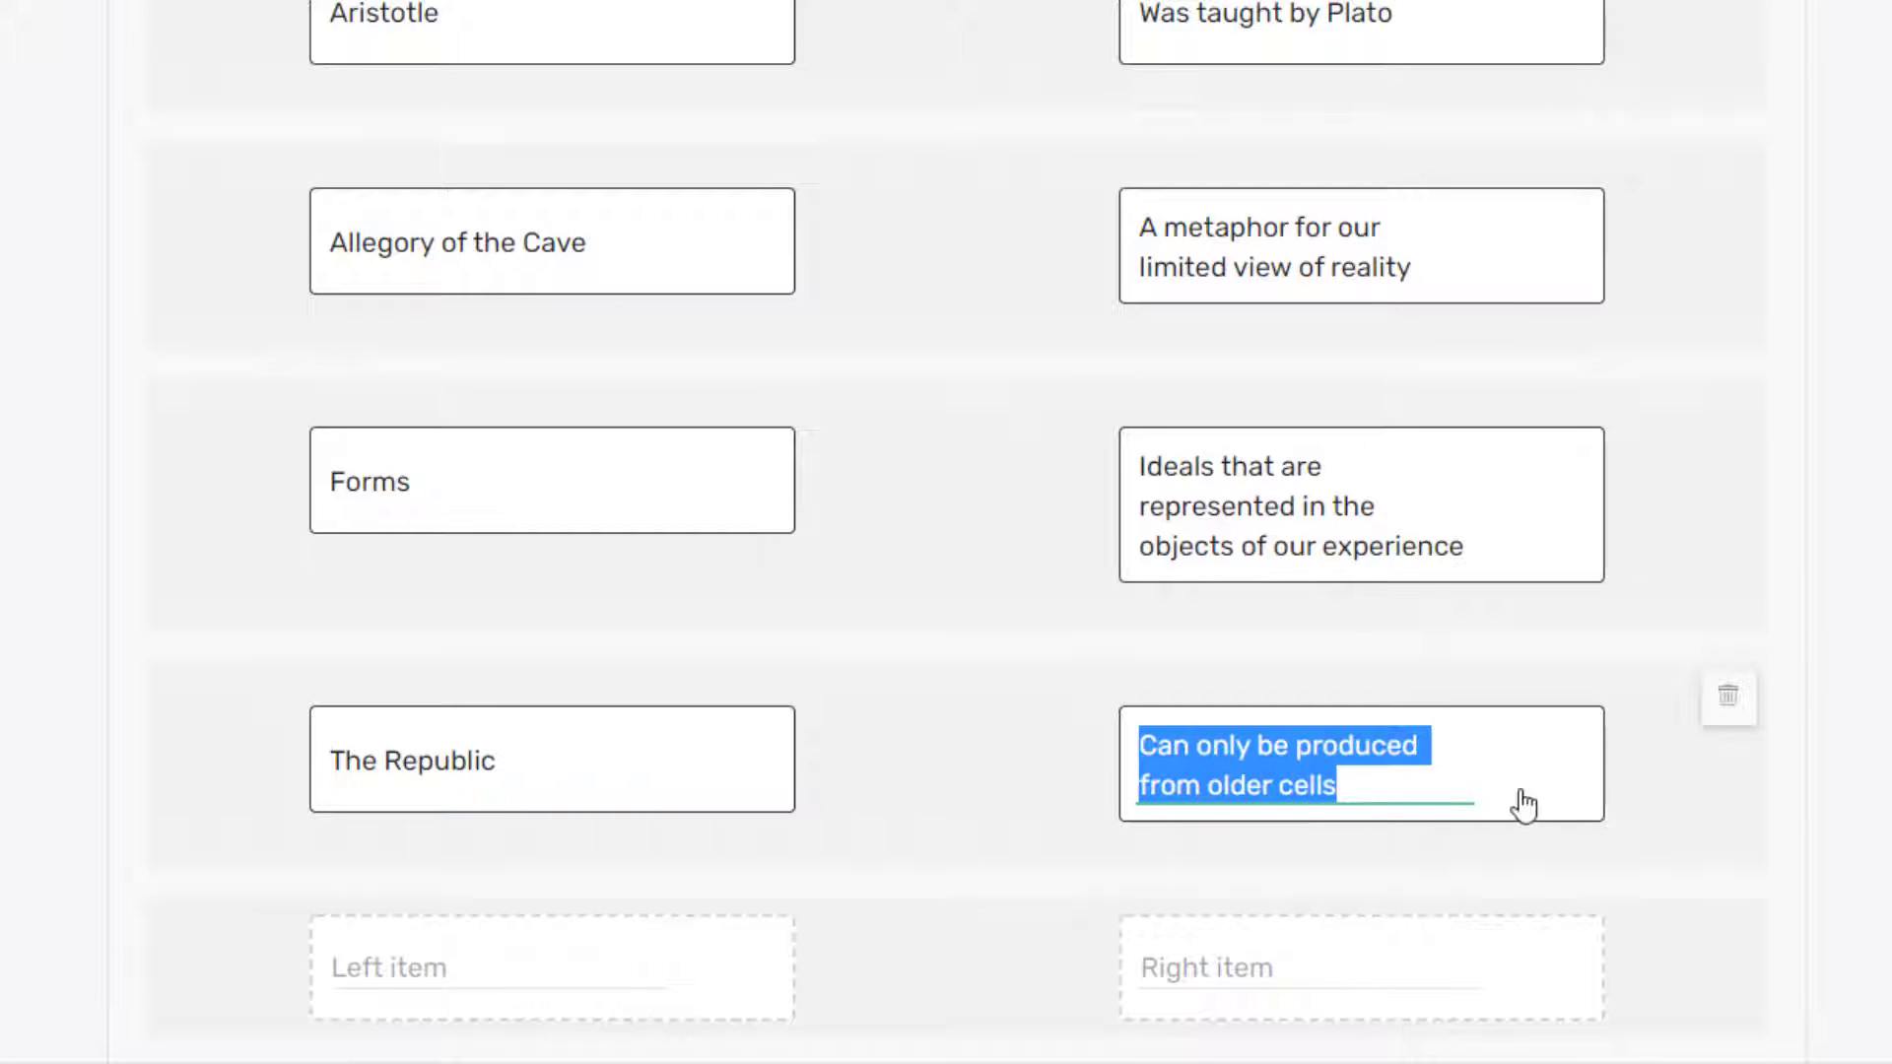
pyautogui.press('BackSpace')
pyautogui.write('Presents a three part model of the state.')
# Step: Delete the Cell Theory image and the two cell-biology questions, confirming each deletion
pyautogui.scroll(-5, 946, 532)
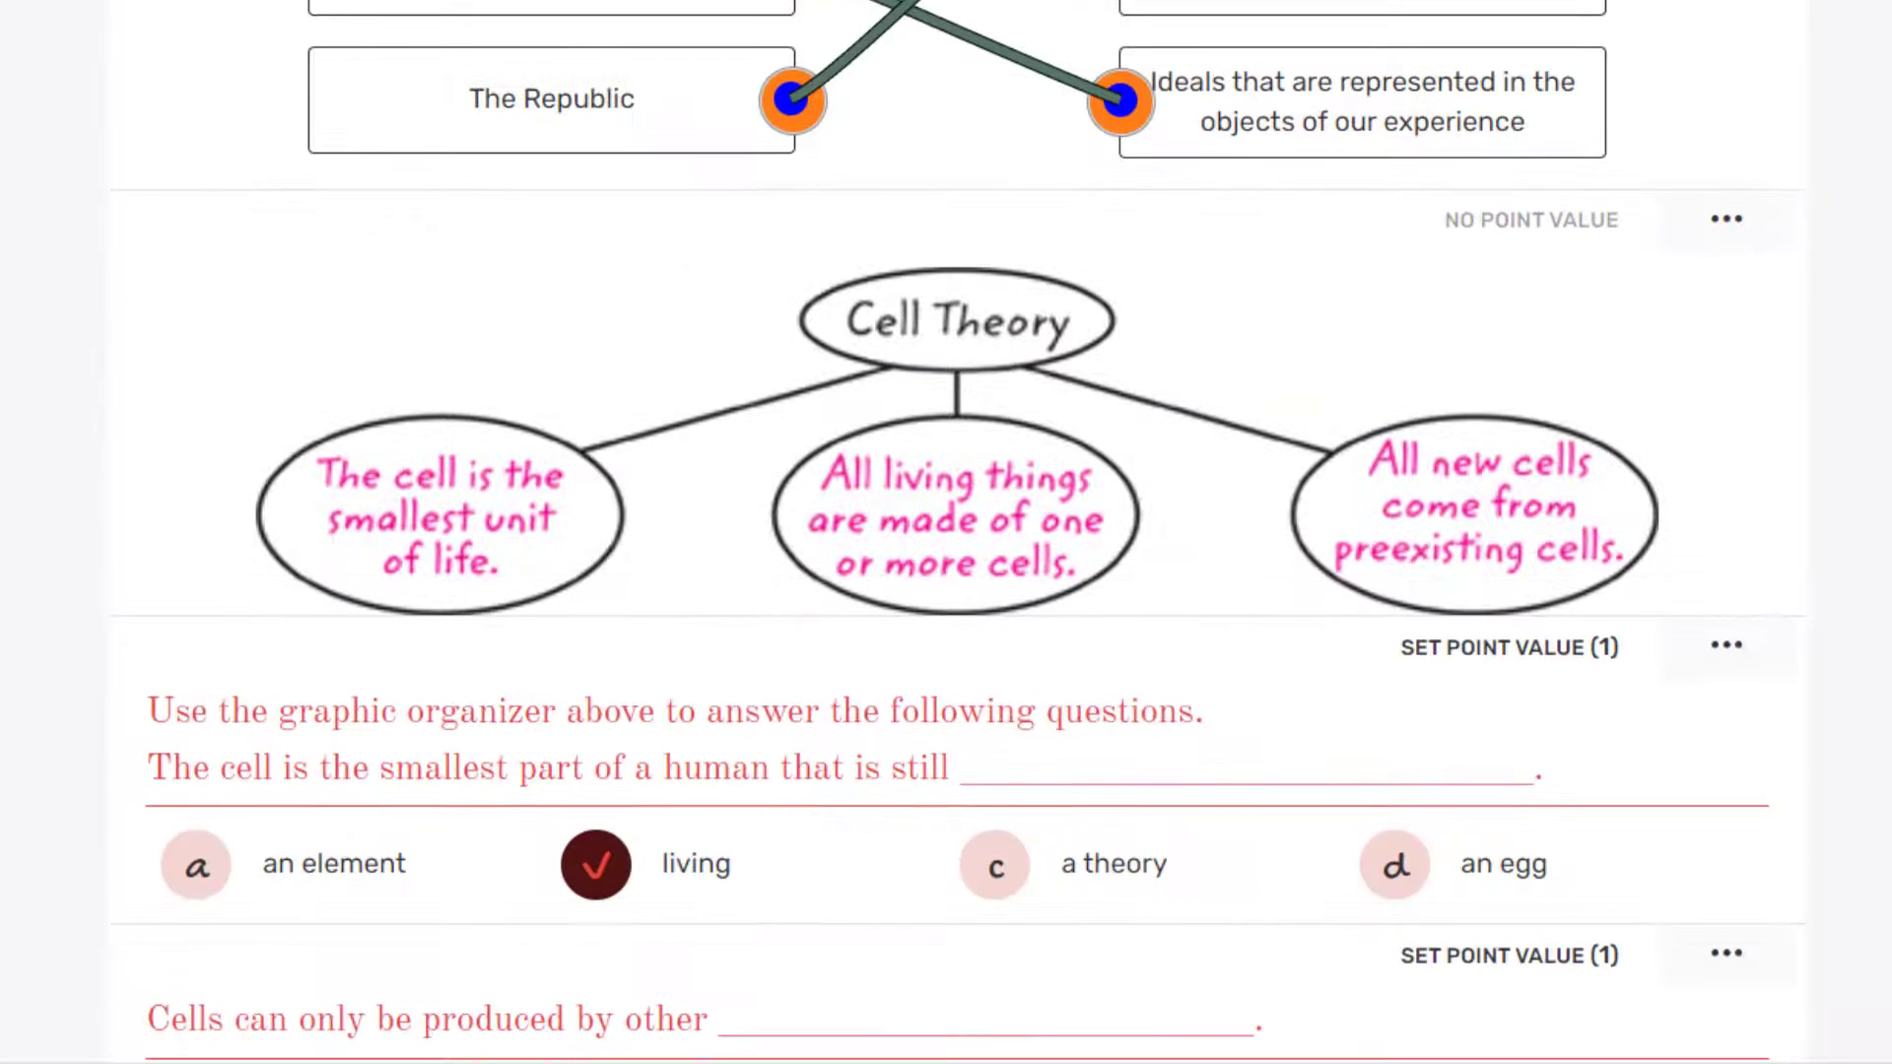
pyautogui.moveTo(1761, 409)
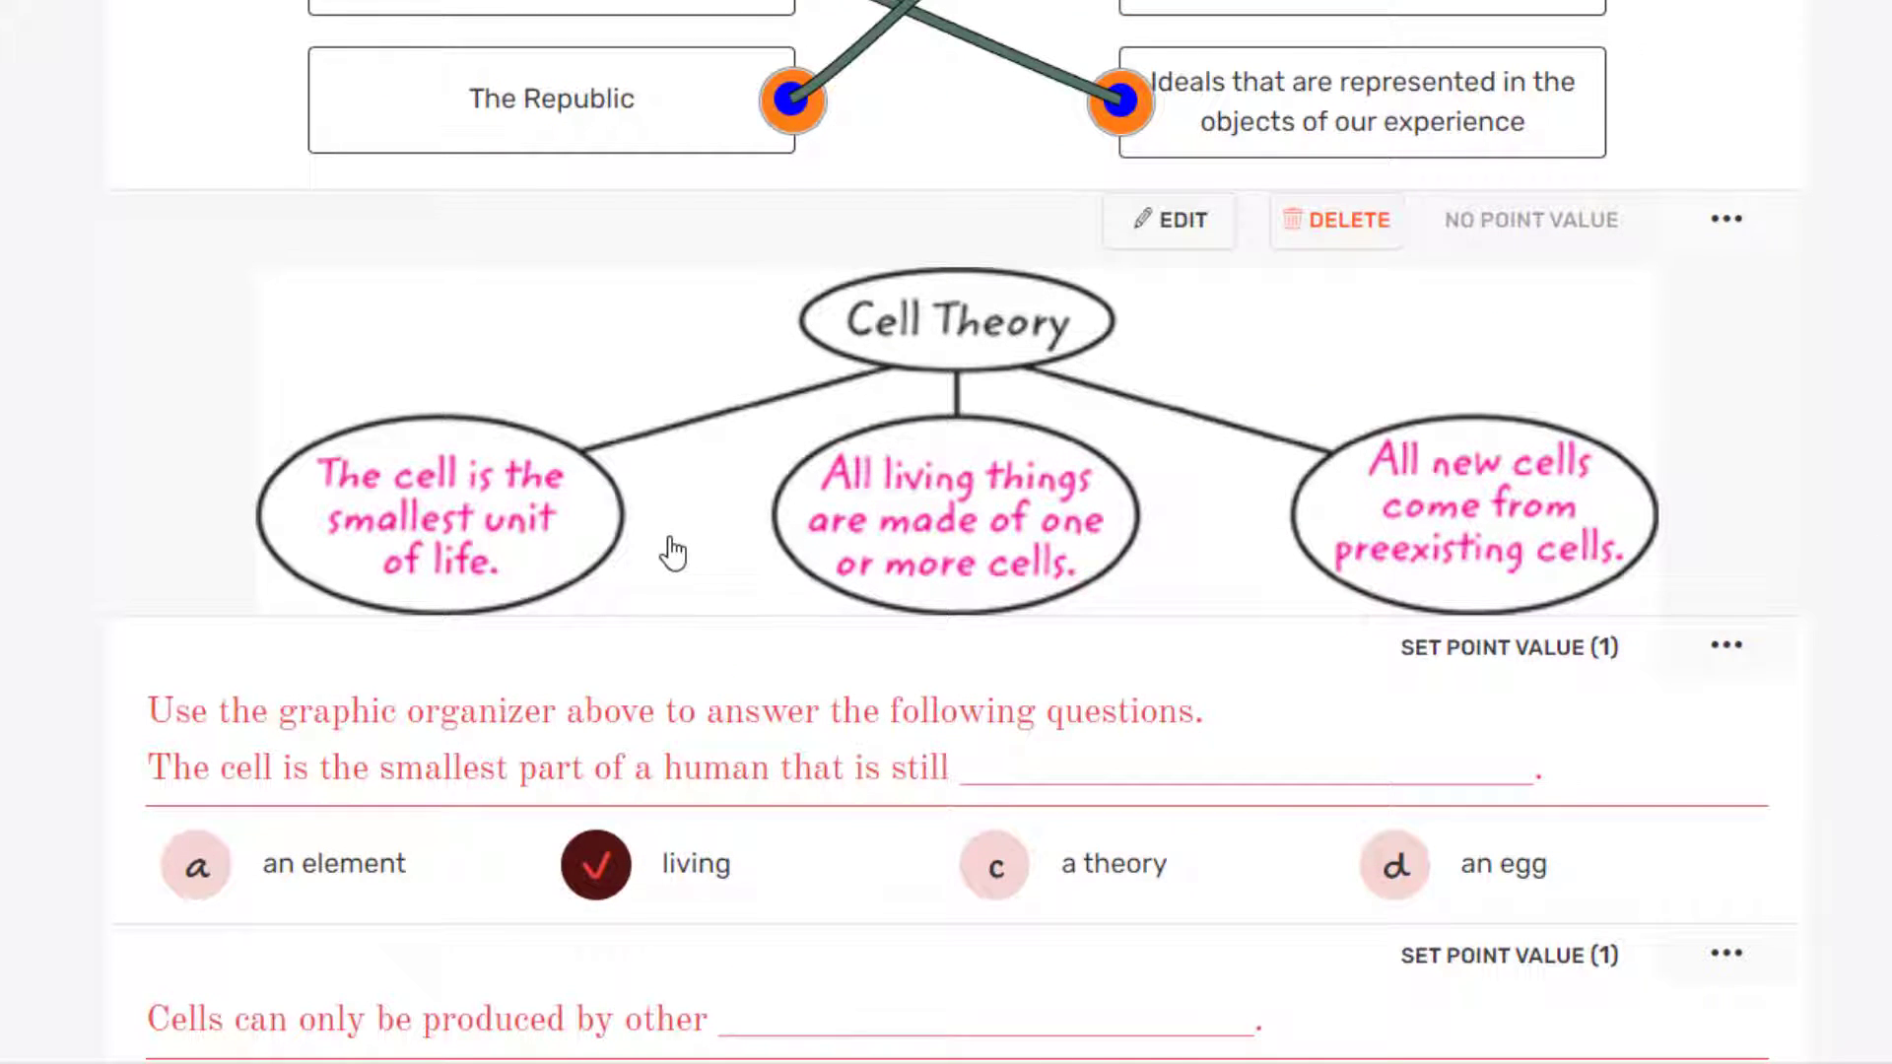
pyautogui.click(1350, 222)
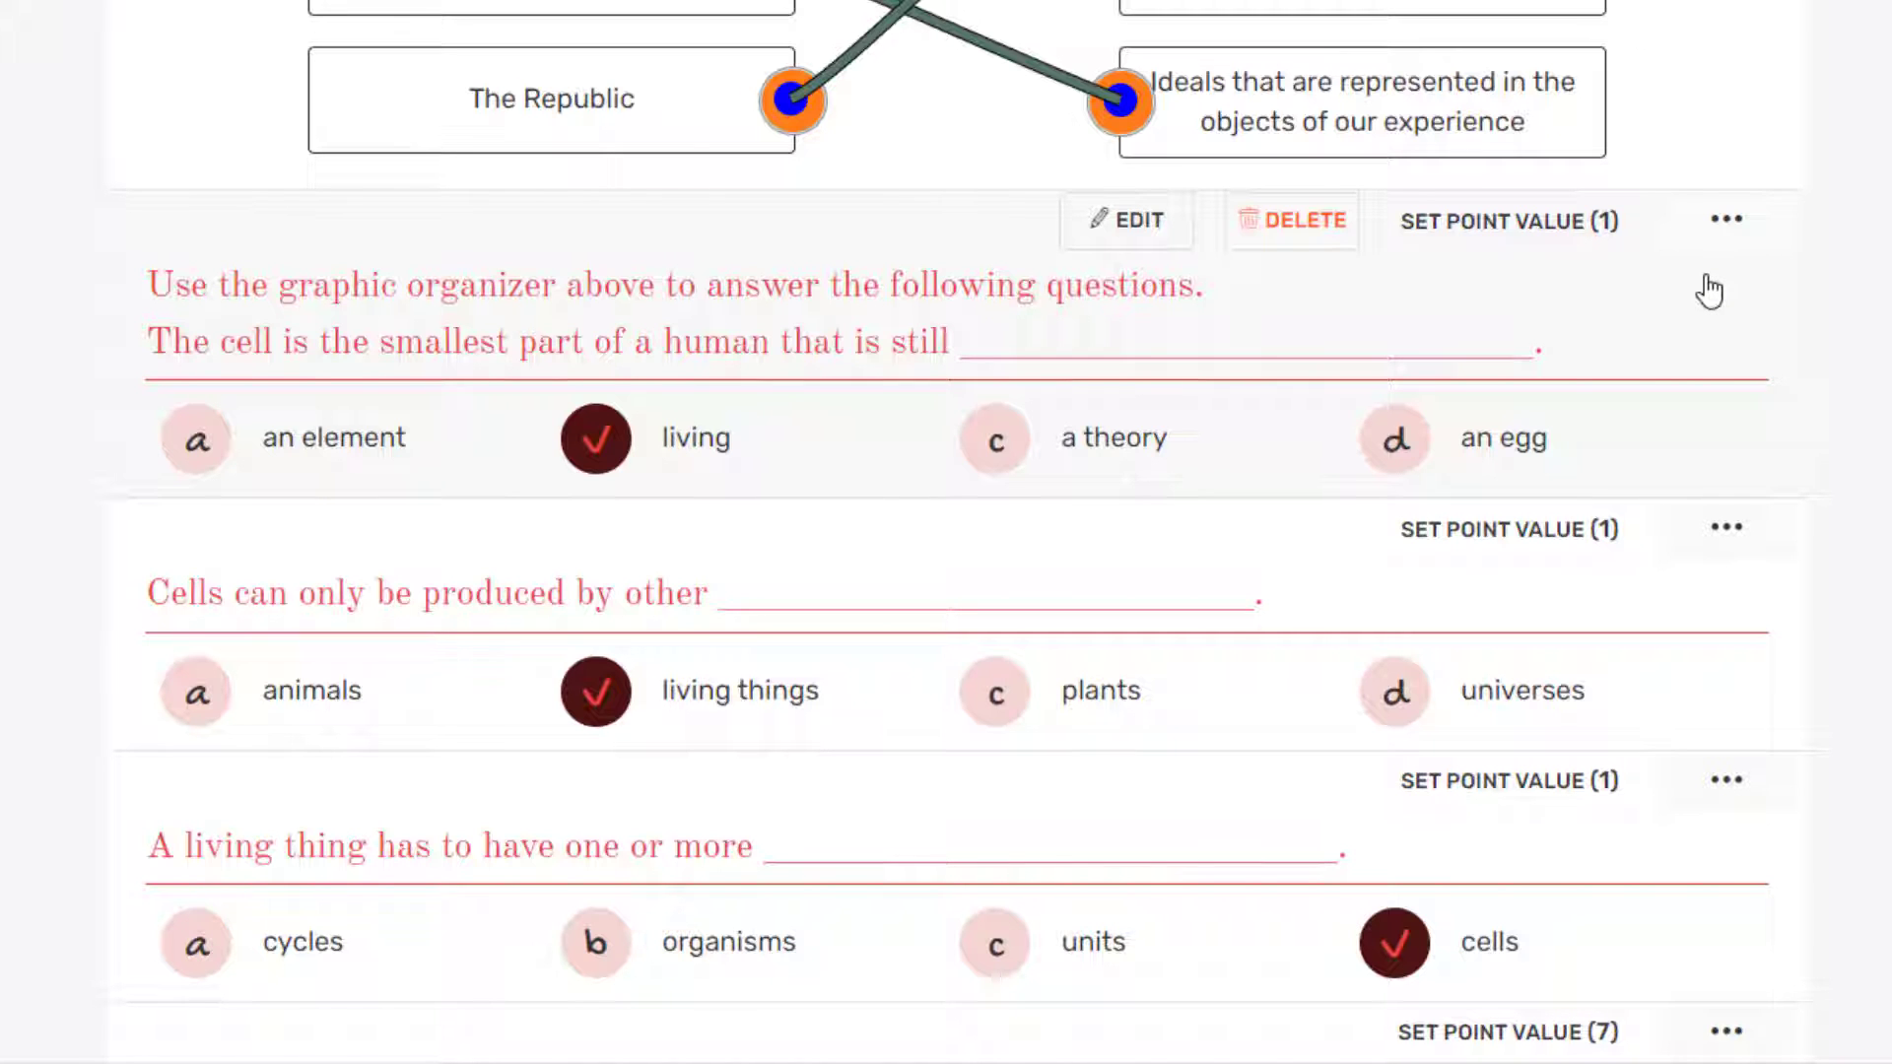
pyautogui.click(1297, 233)
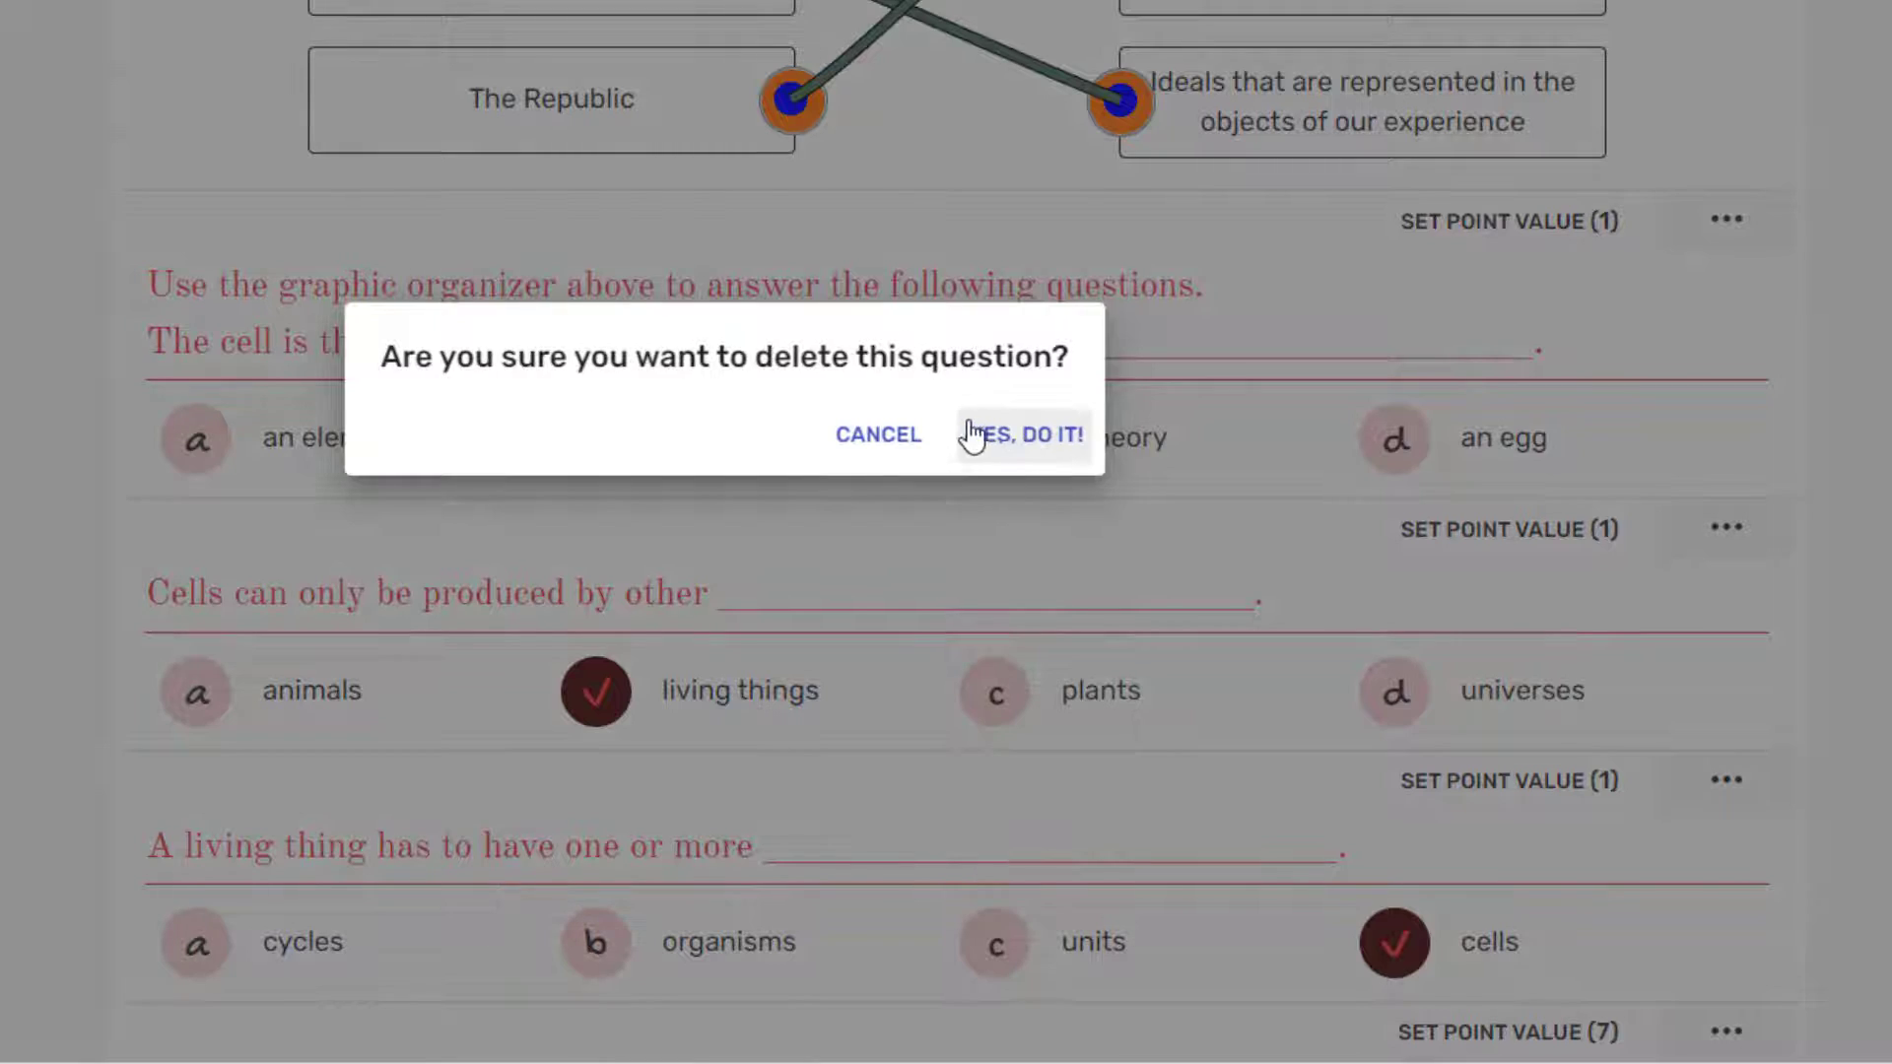
pyautogui.click(997, 431)
pyautogui.click(1278, 226)
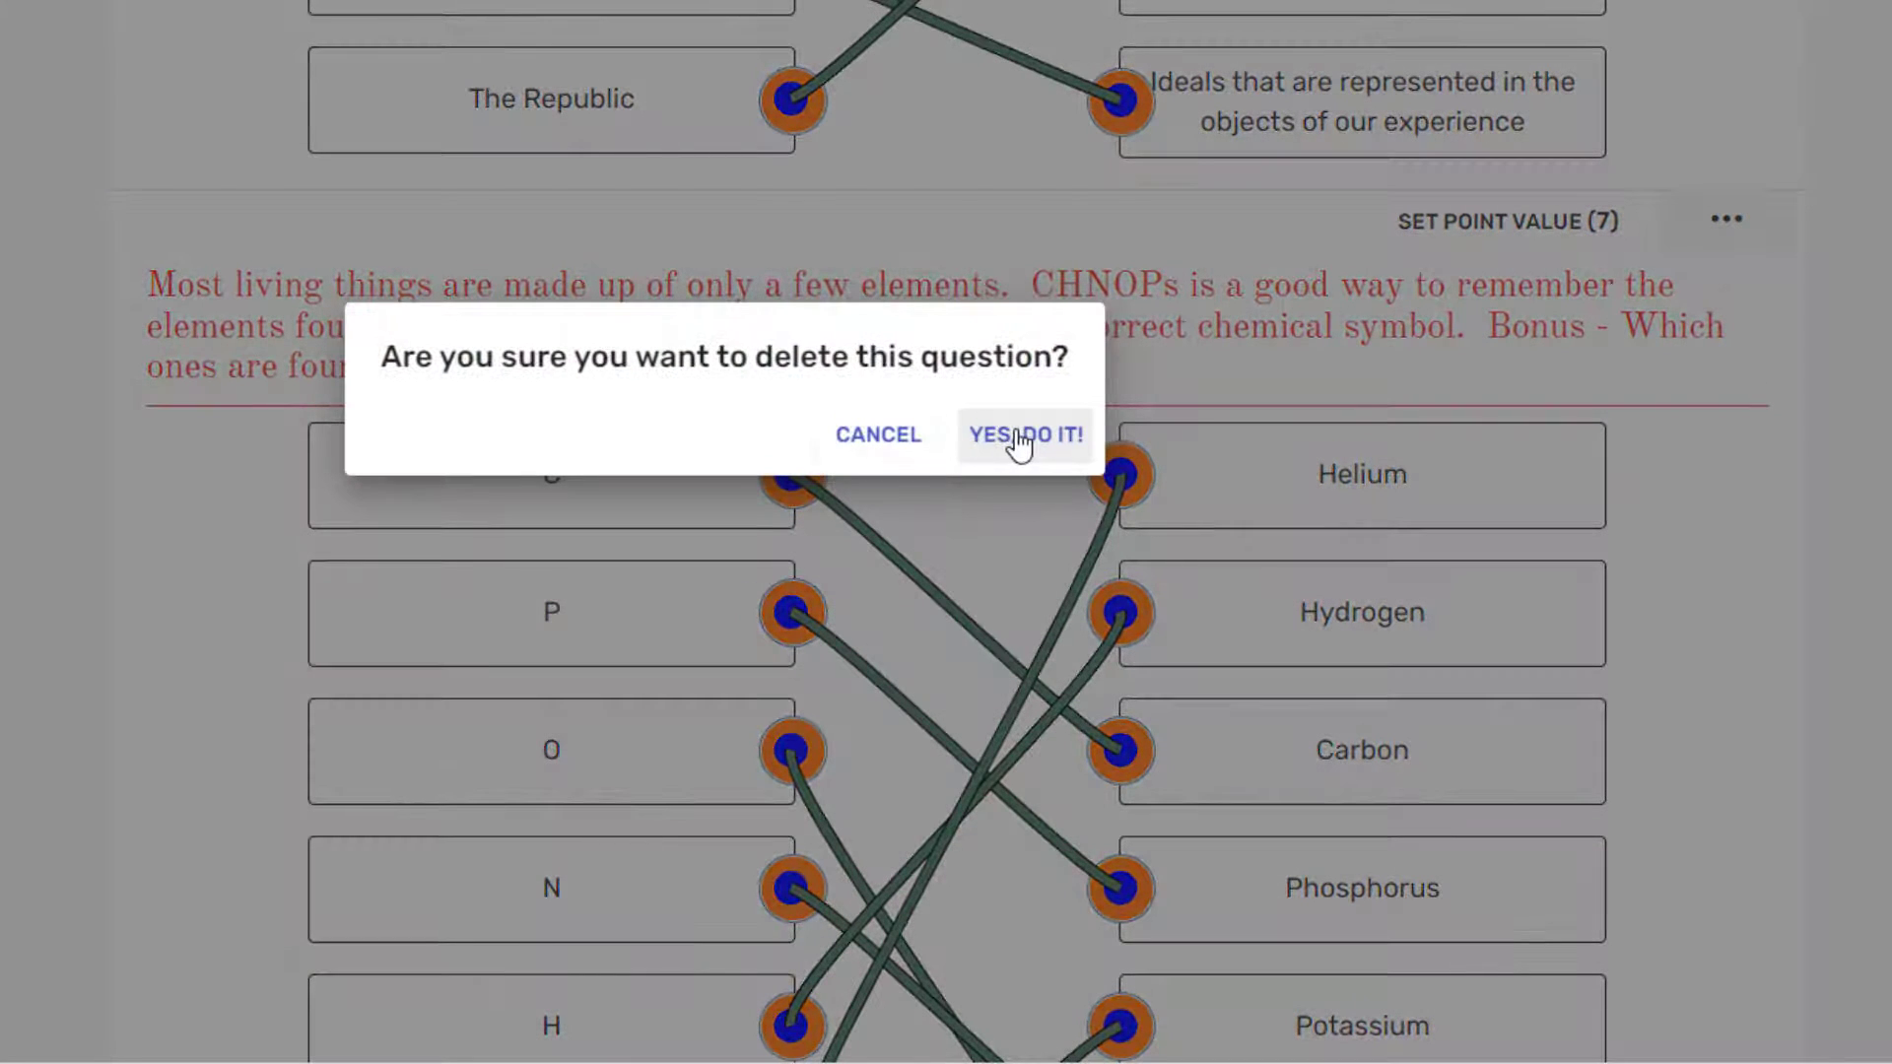
pyautogui.click(1016, 435)
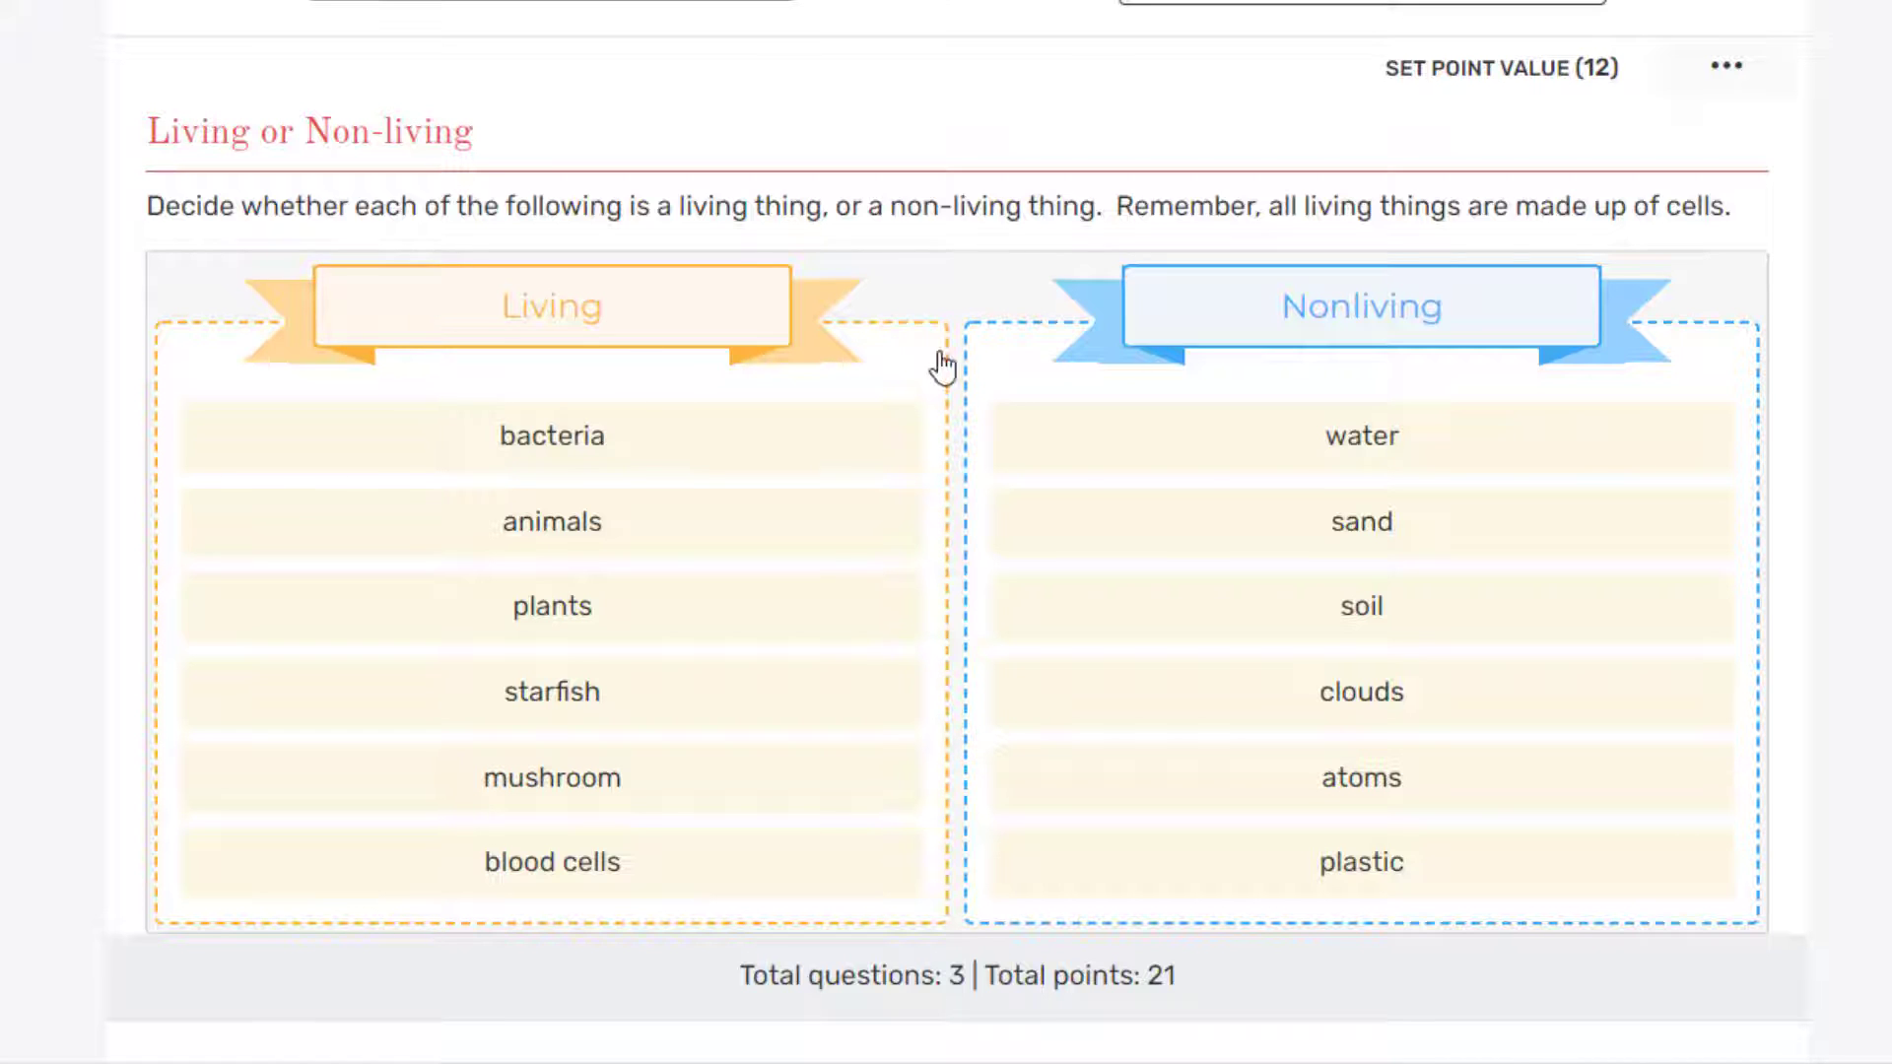
# Step: Change the sorting question's instruction to 'Socrate, Plato, or Aristotle'
pyautogui.moveTo(1711, 329)
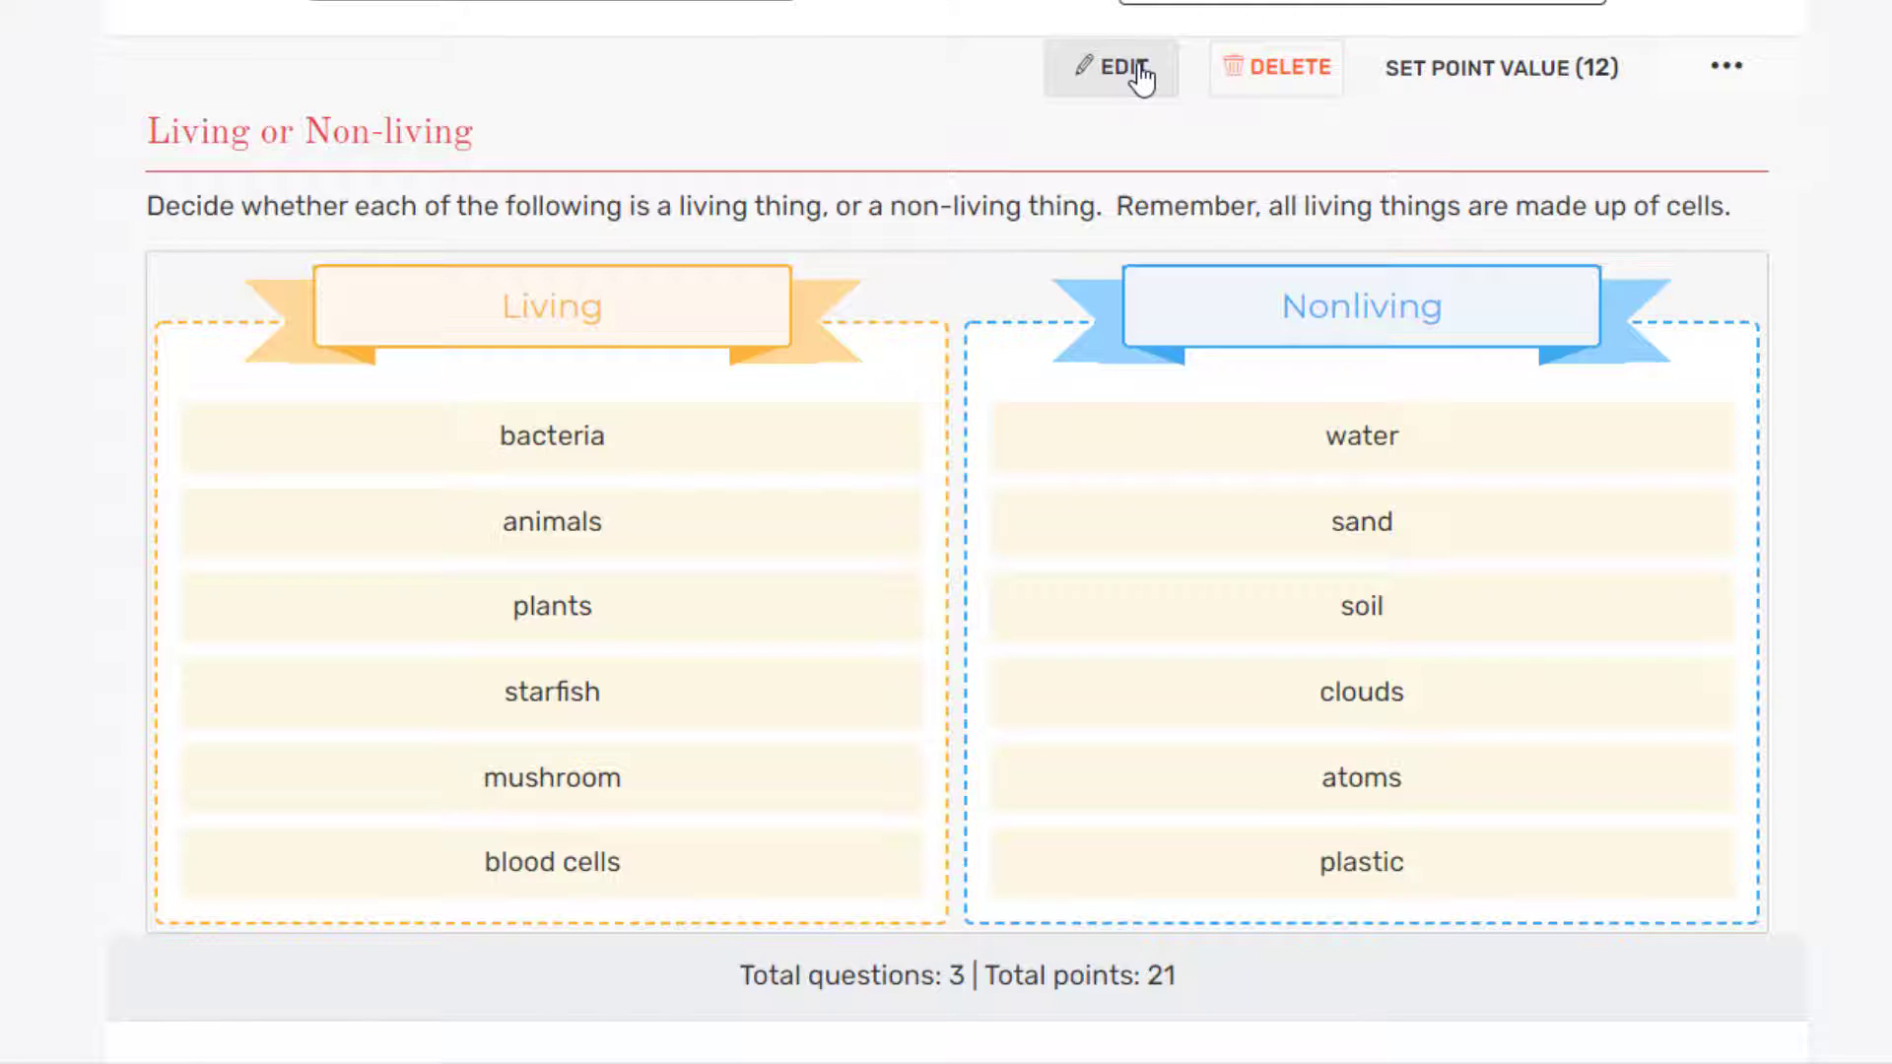
pyautogui.click(1140, 74)
pyautogui.click(634, 316)
pyautogui.hotkey('ctrl', 'a')
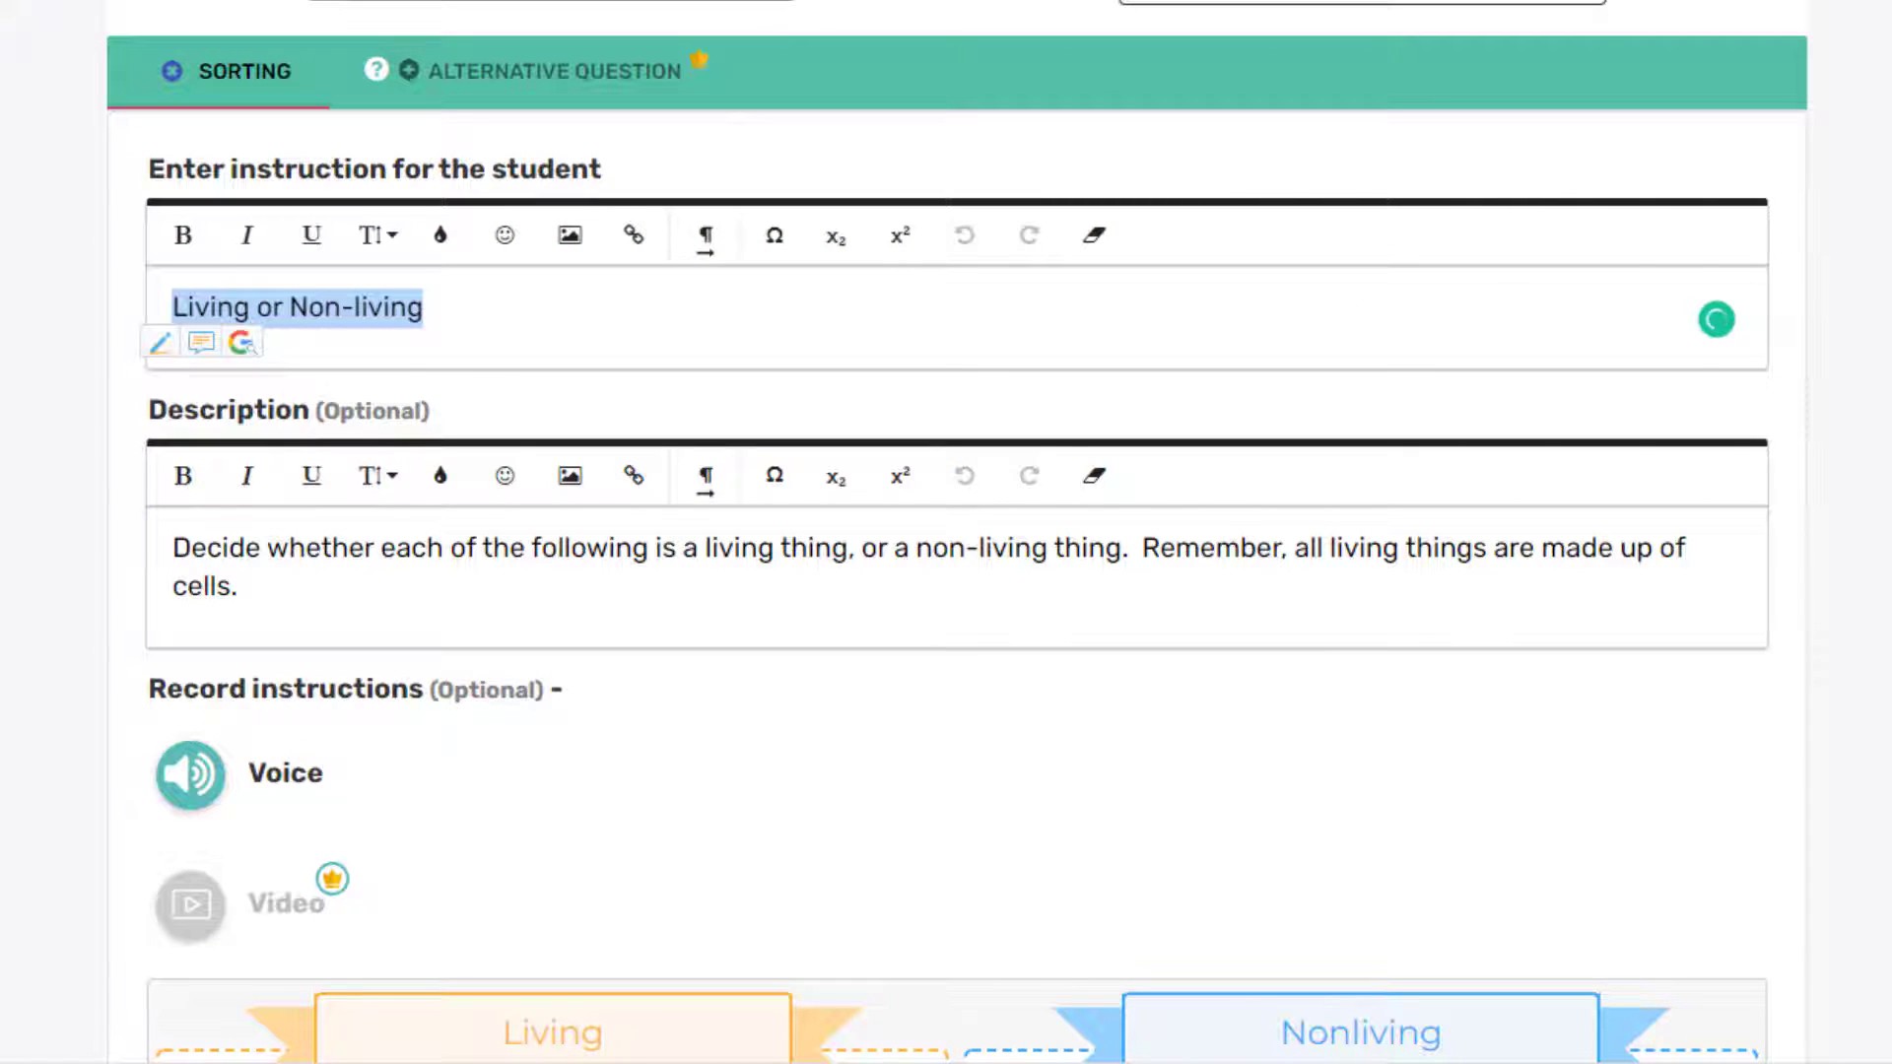
pyautogui.write('Soc')
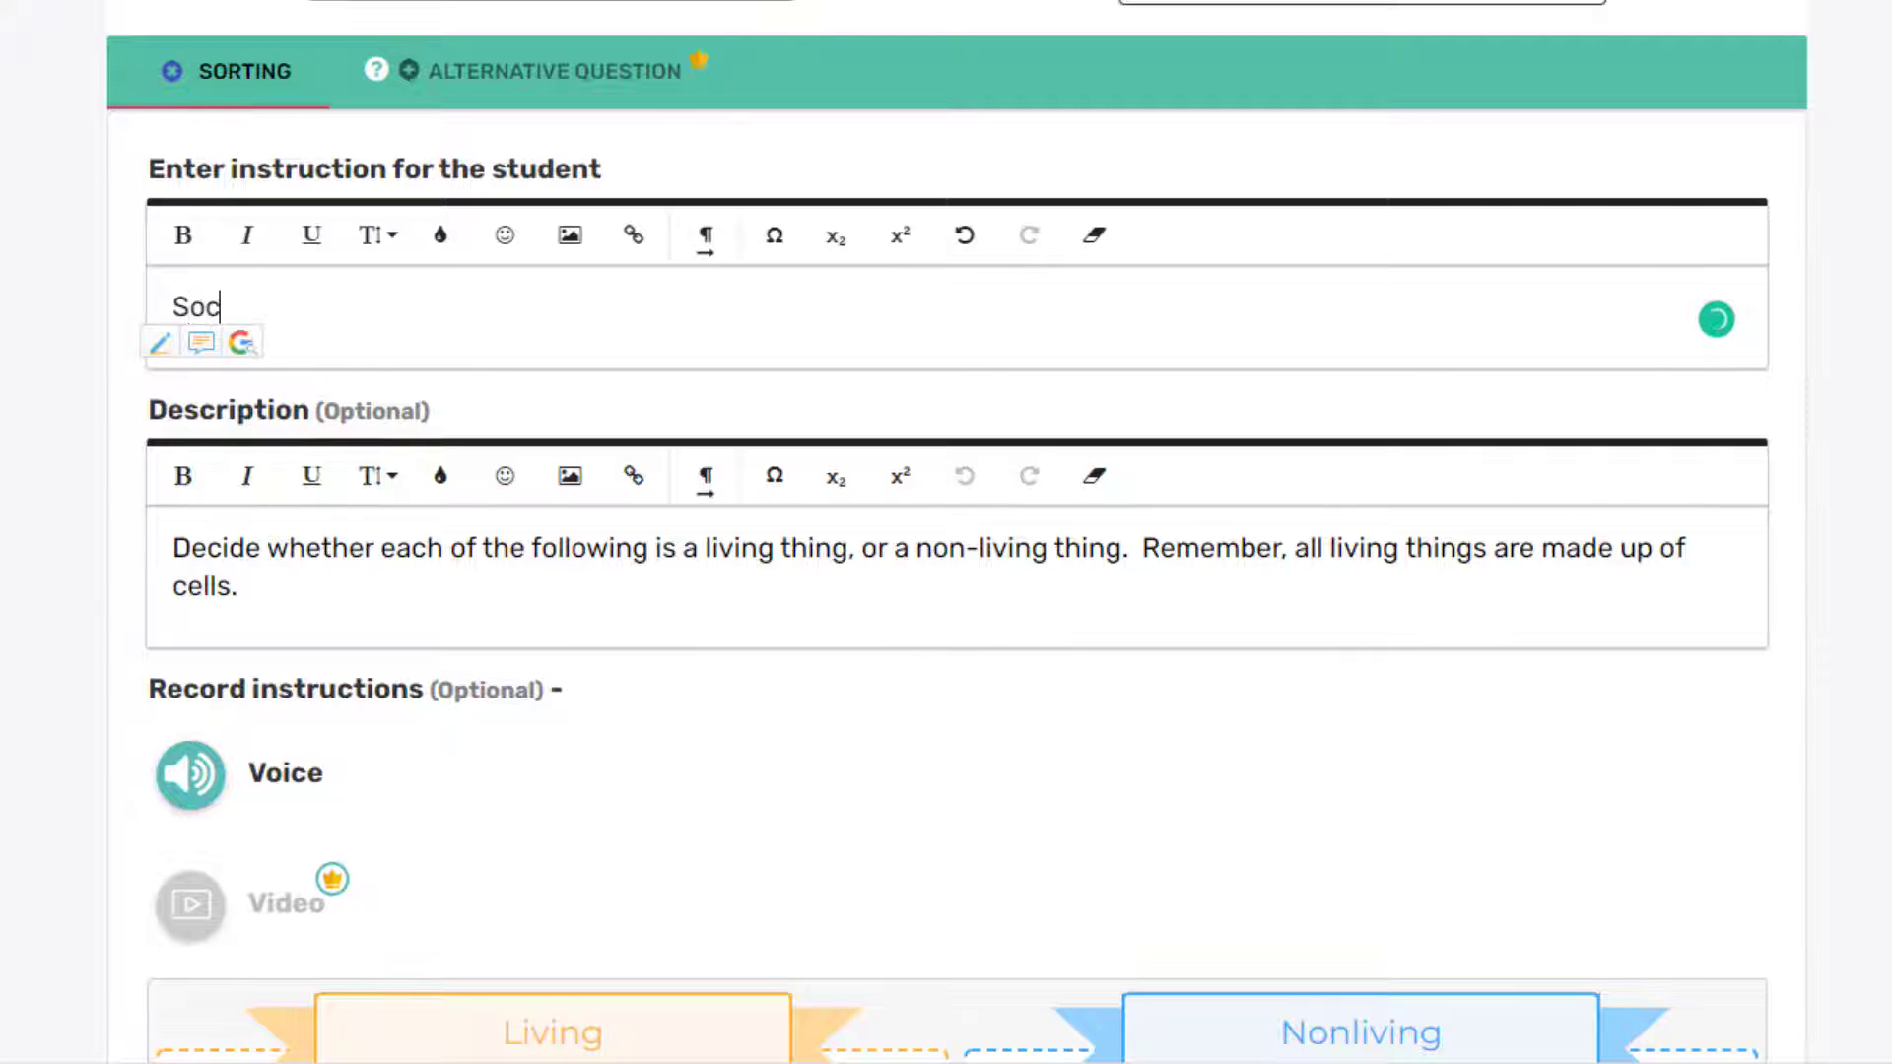
pyautogui.write('rate, Plato, or Aristotle')
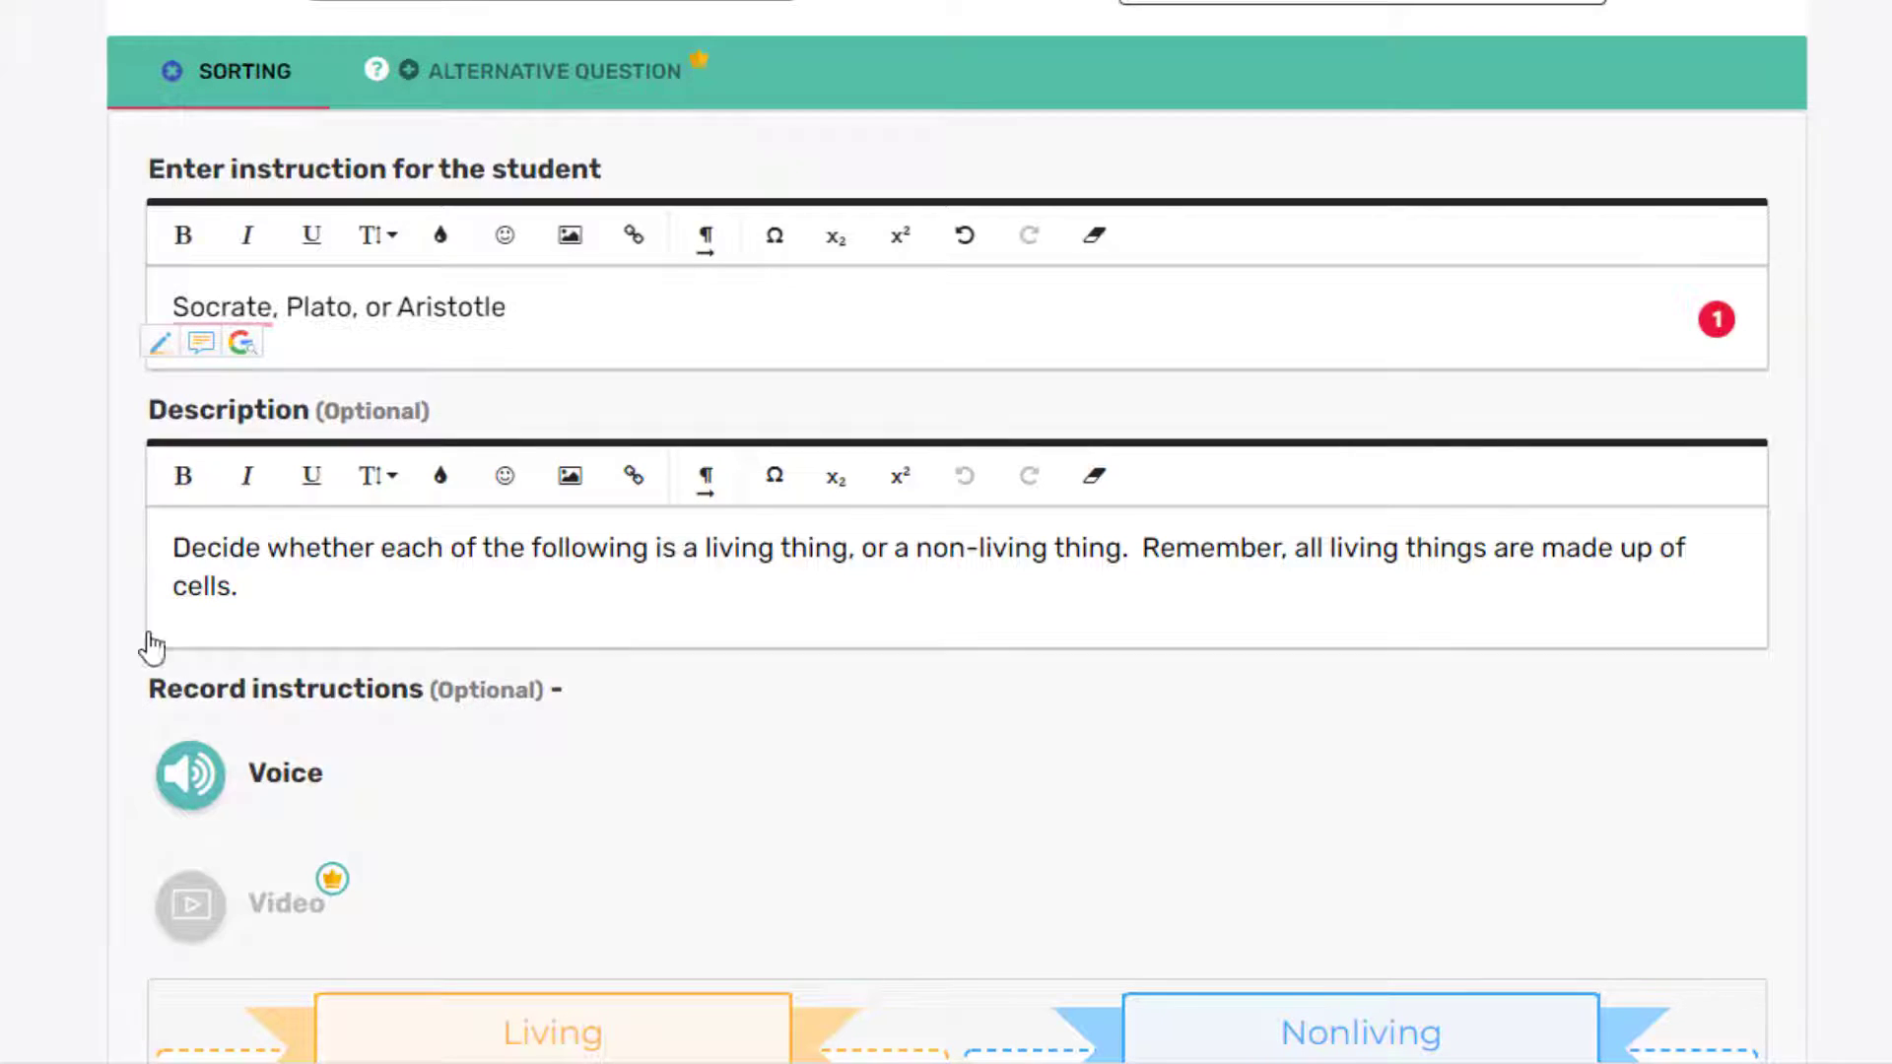
# Step: Replace the description with the pasted Socrates/Plato/Aristotle sentence and remove its bullet
pyautogui.moveTo(160, 554); pyautogui.dragTo(246, 612)
pyautogui.press('BackSpace')
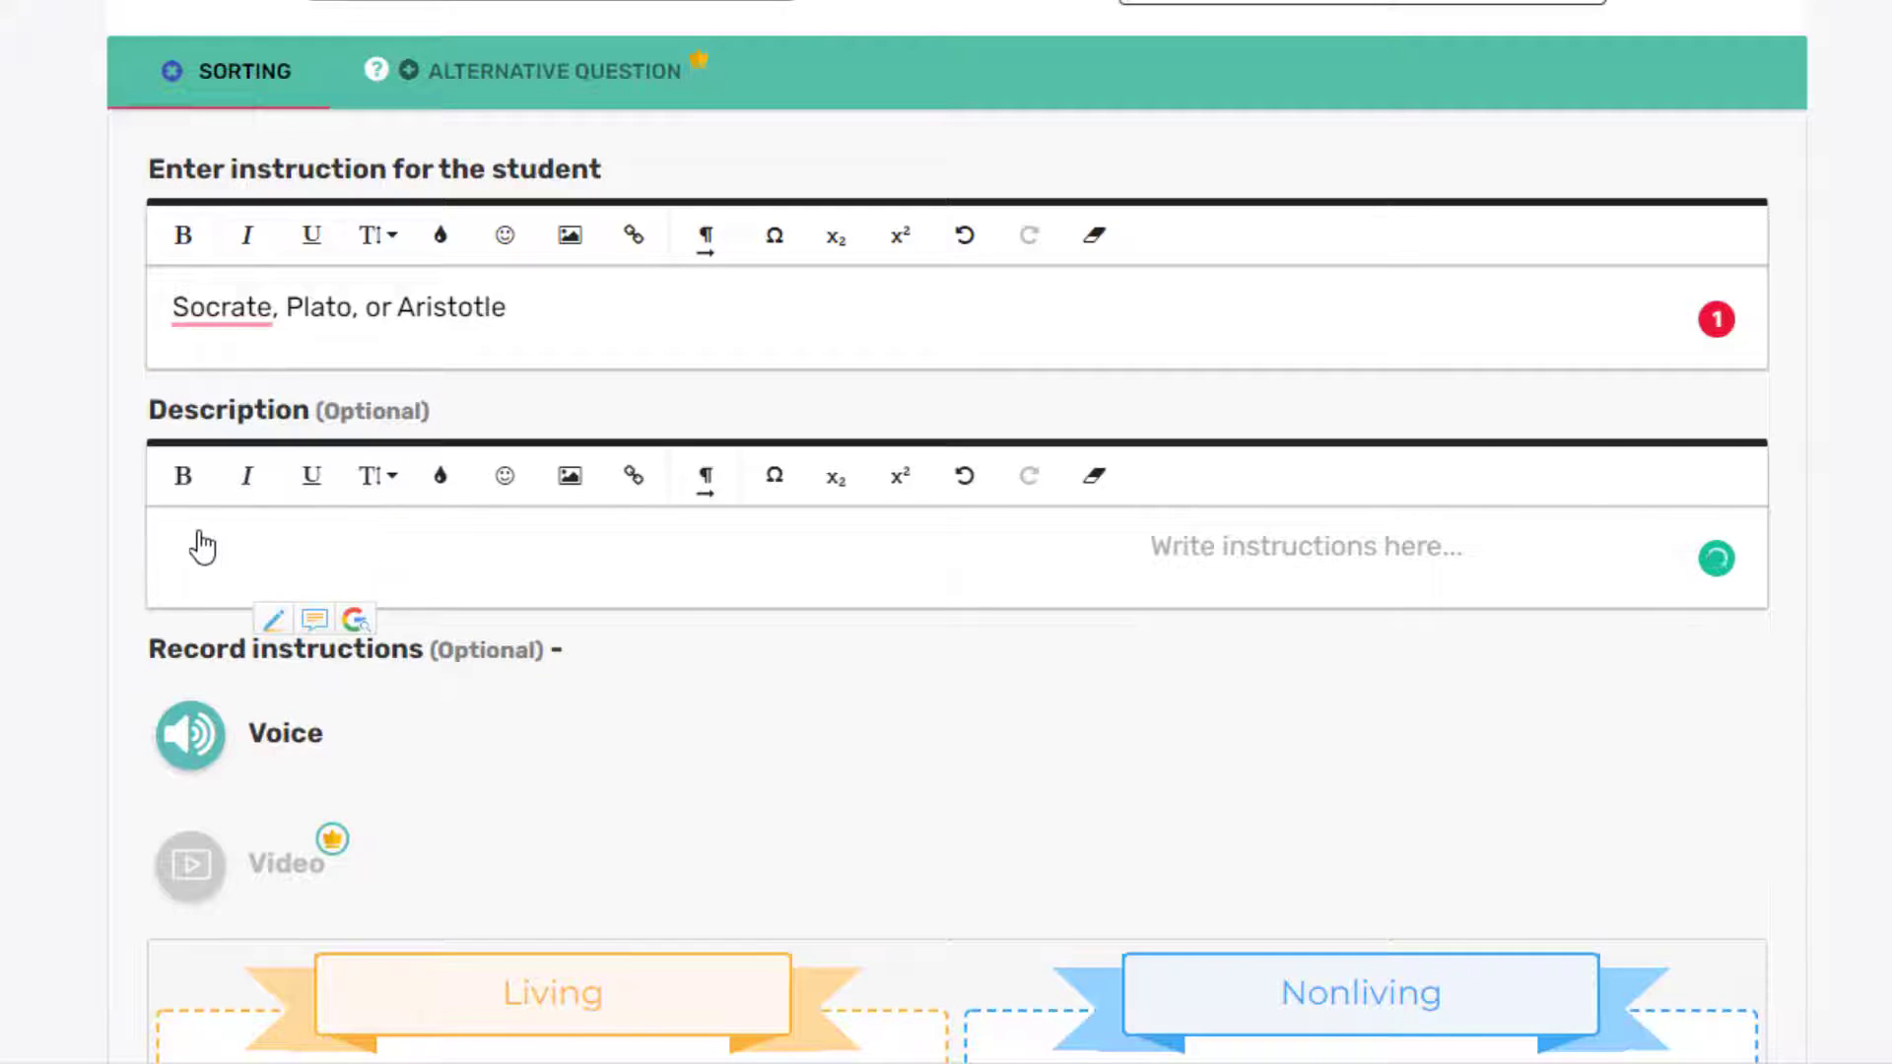
pyautogui.rightClick(190, 560)
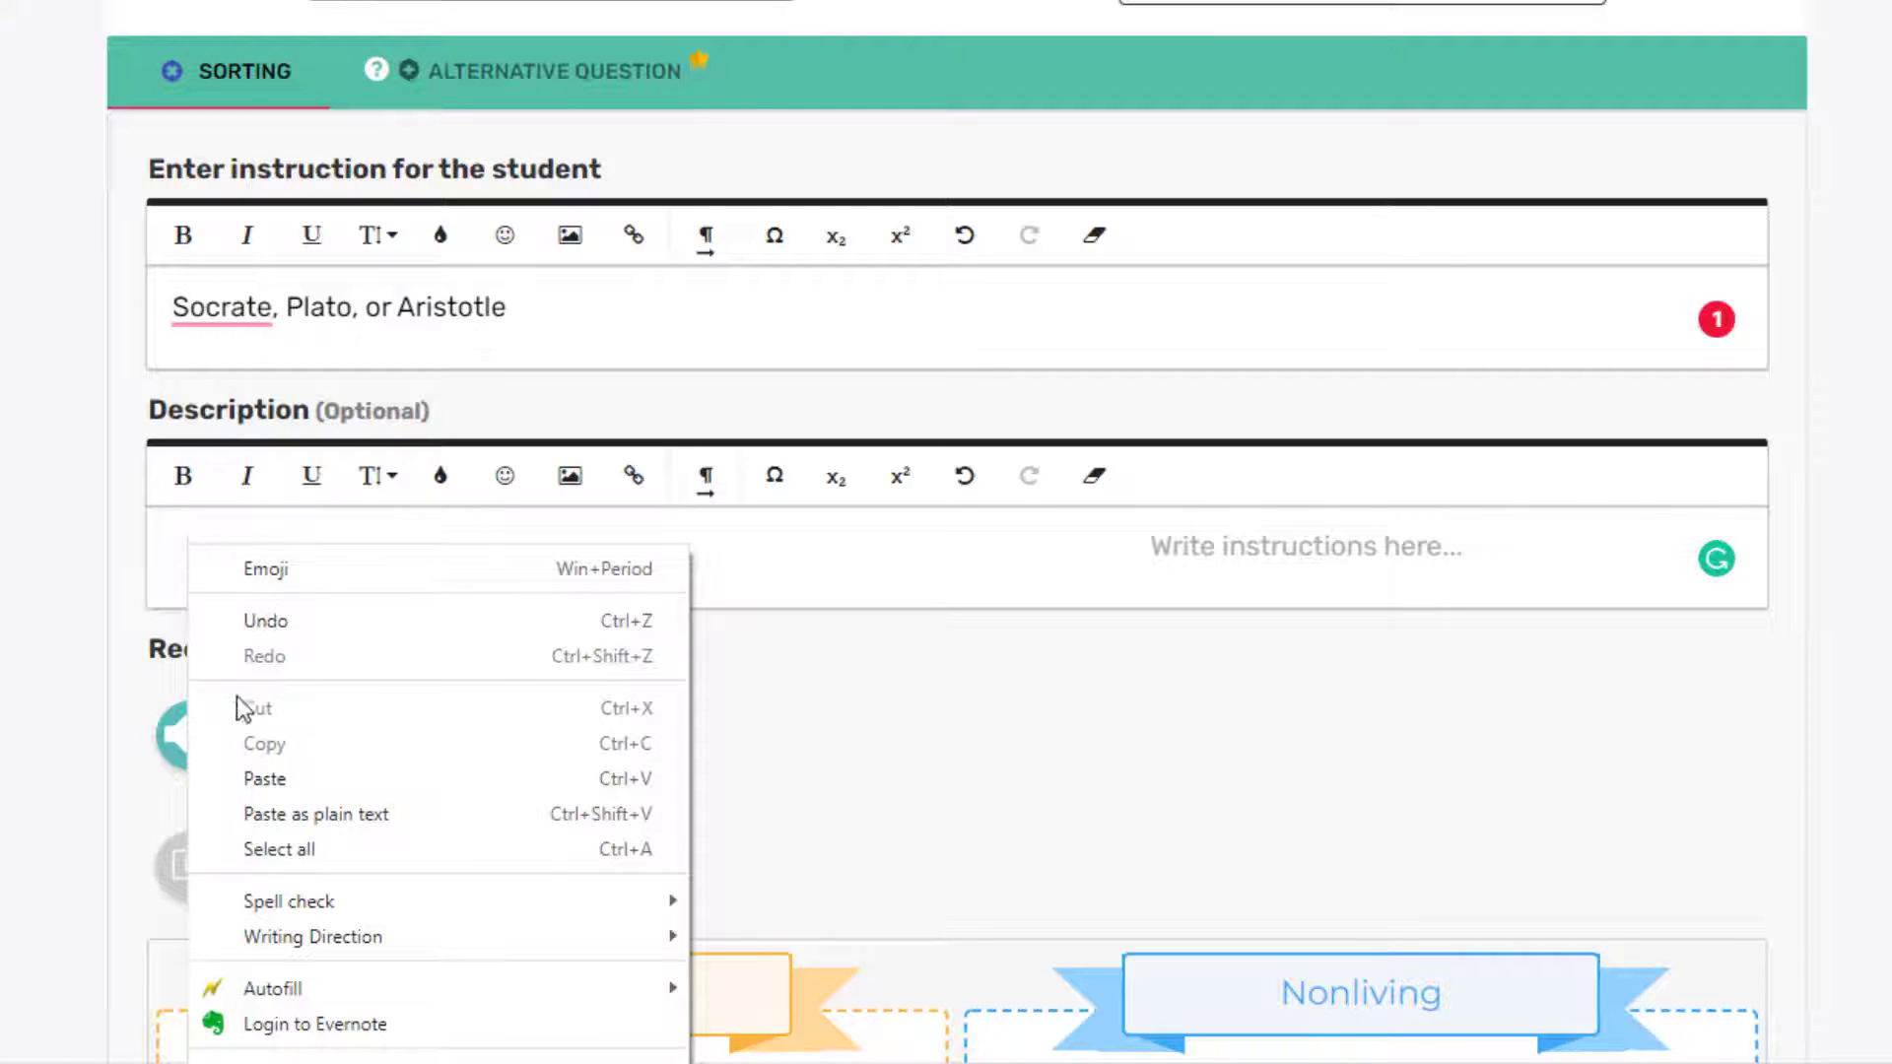
pyautogui.click(266, 778)
pyautogui.click(230, 550)
pyautogui.press('BackSpace')
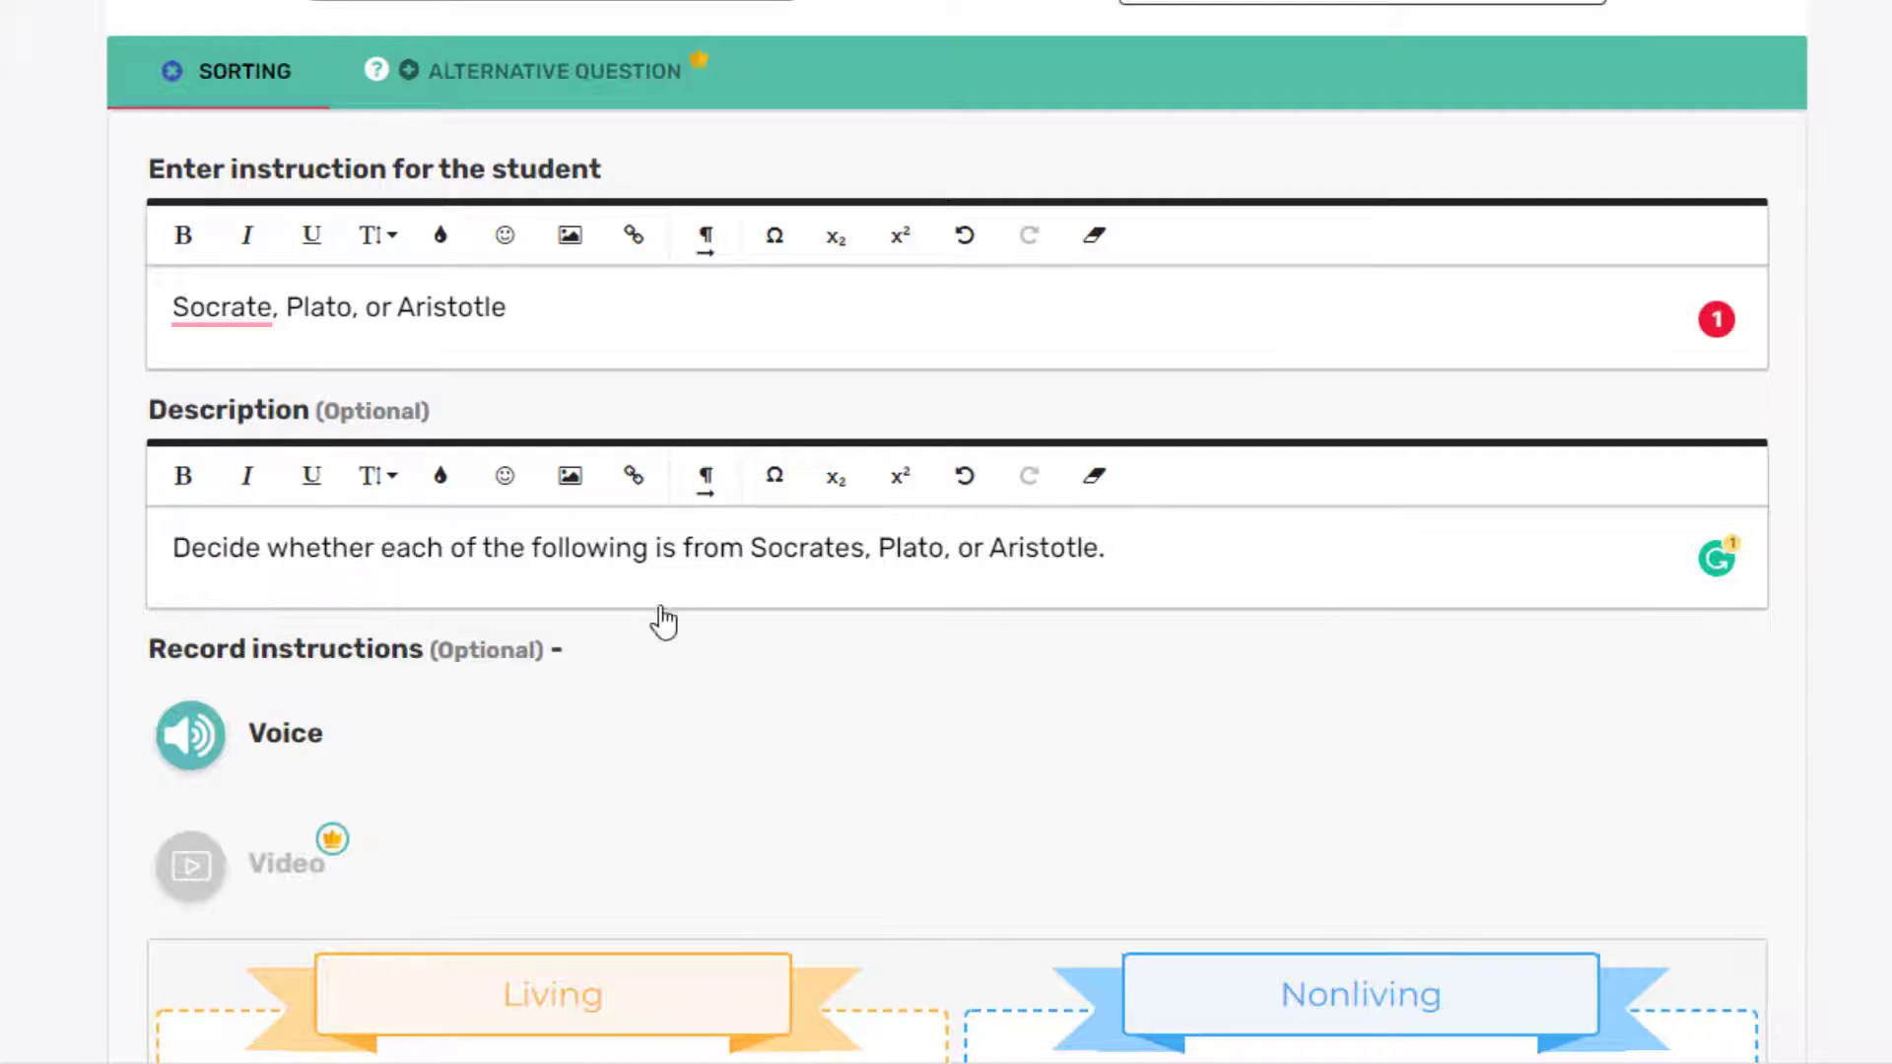
pyautogui.press('Tab')
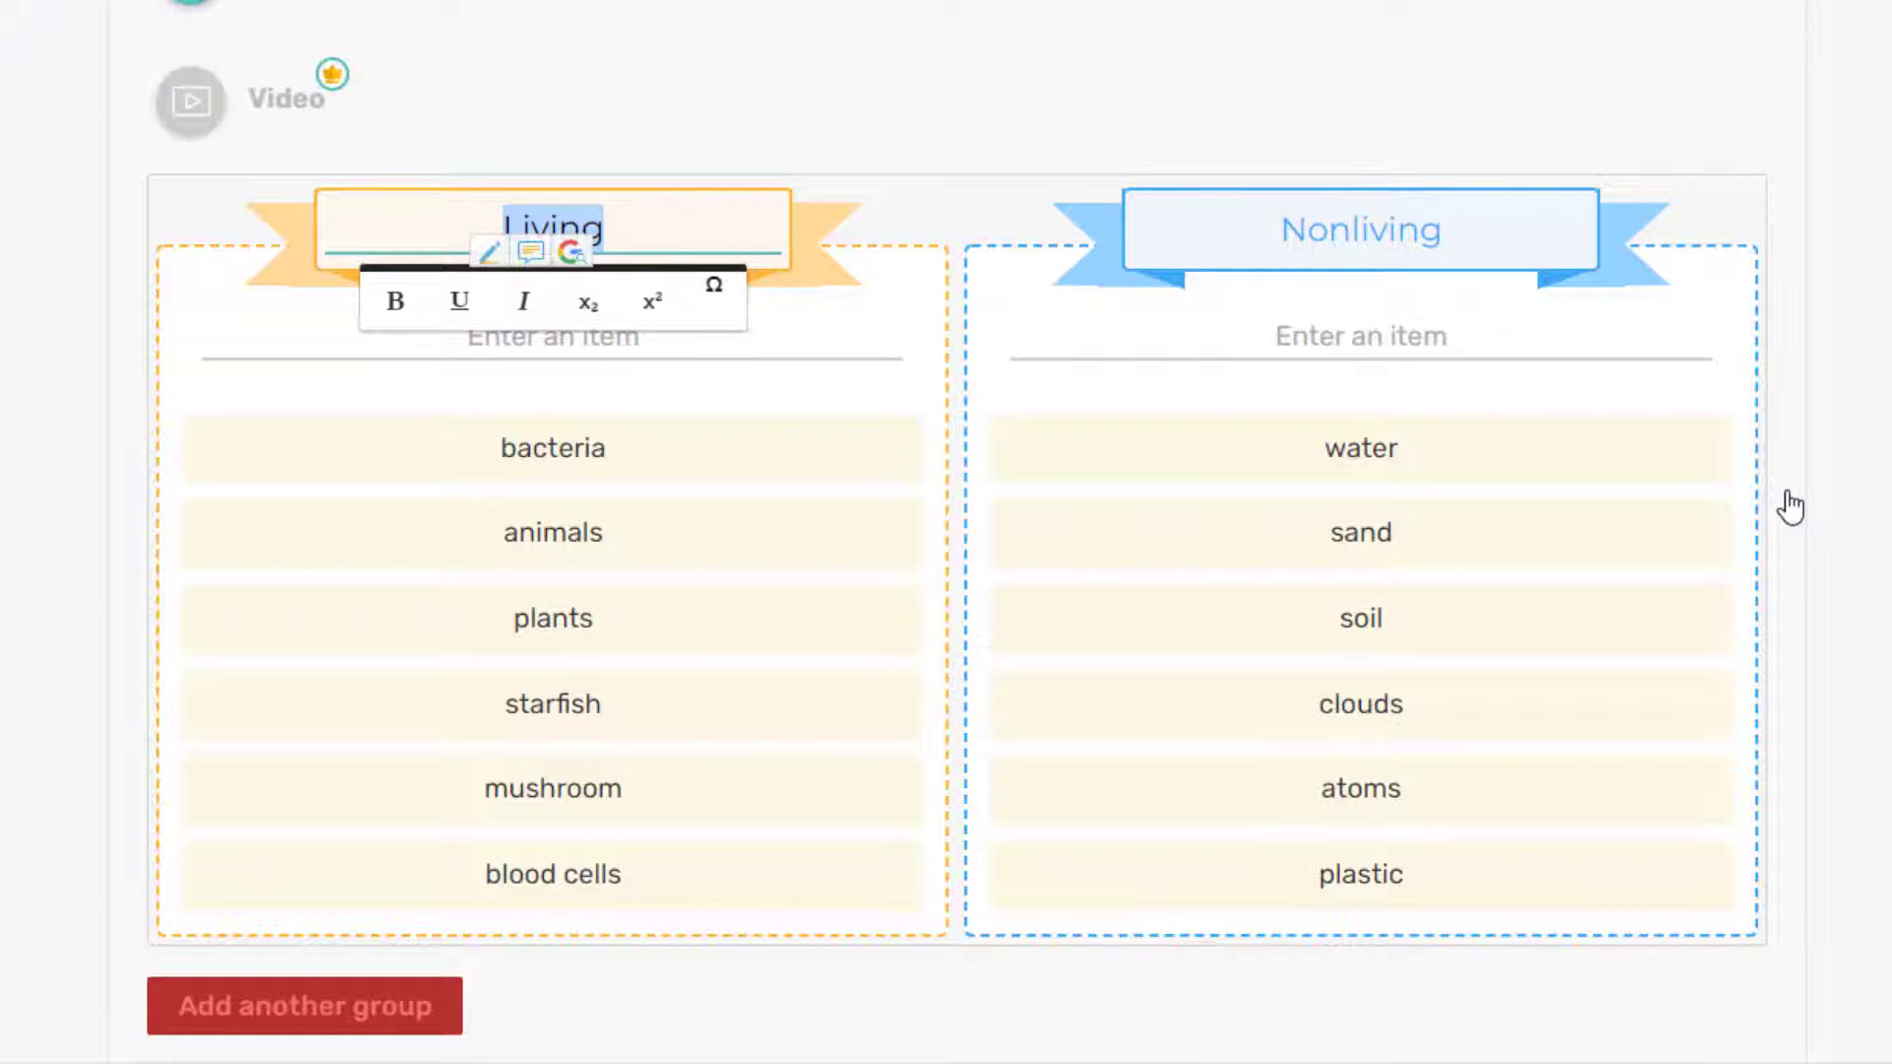
# Step: Rename the groups to Socrates and Plato and add a third group for Aristotle
pyautogui.write('s')
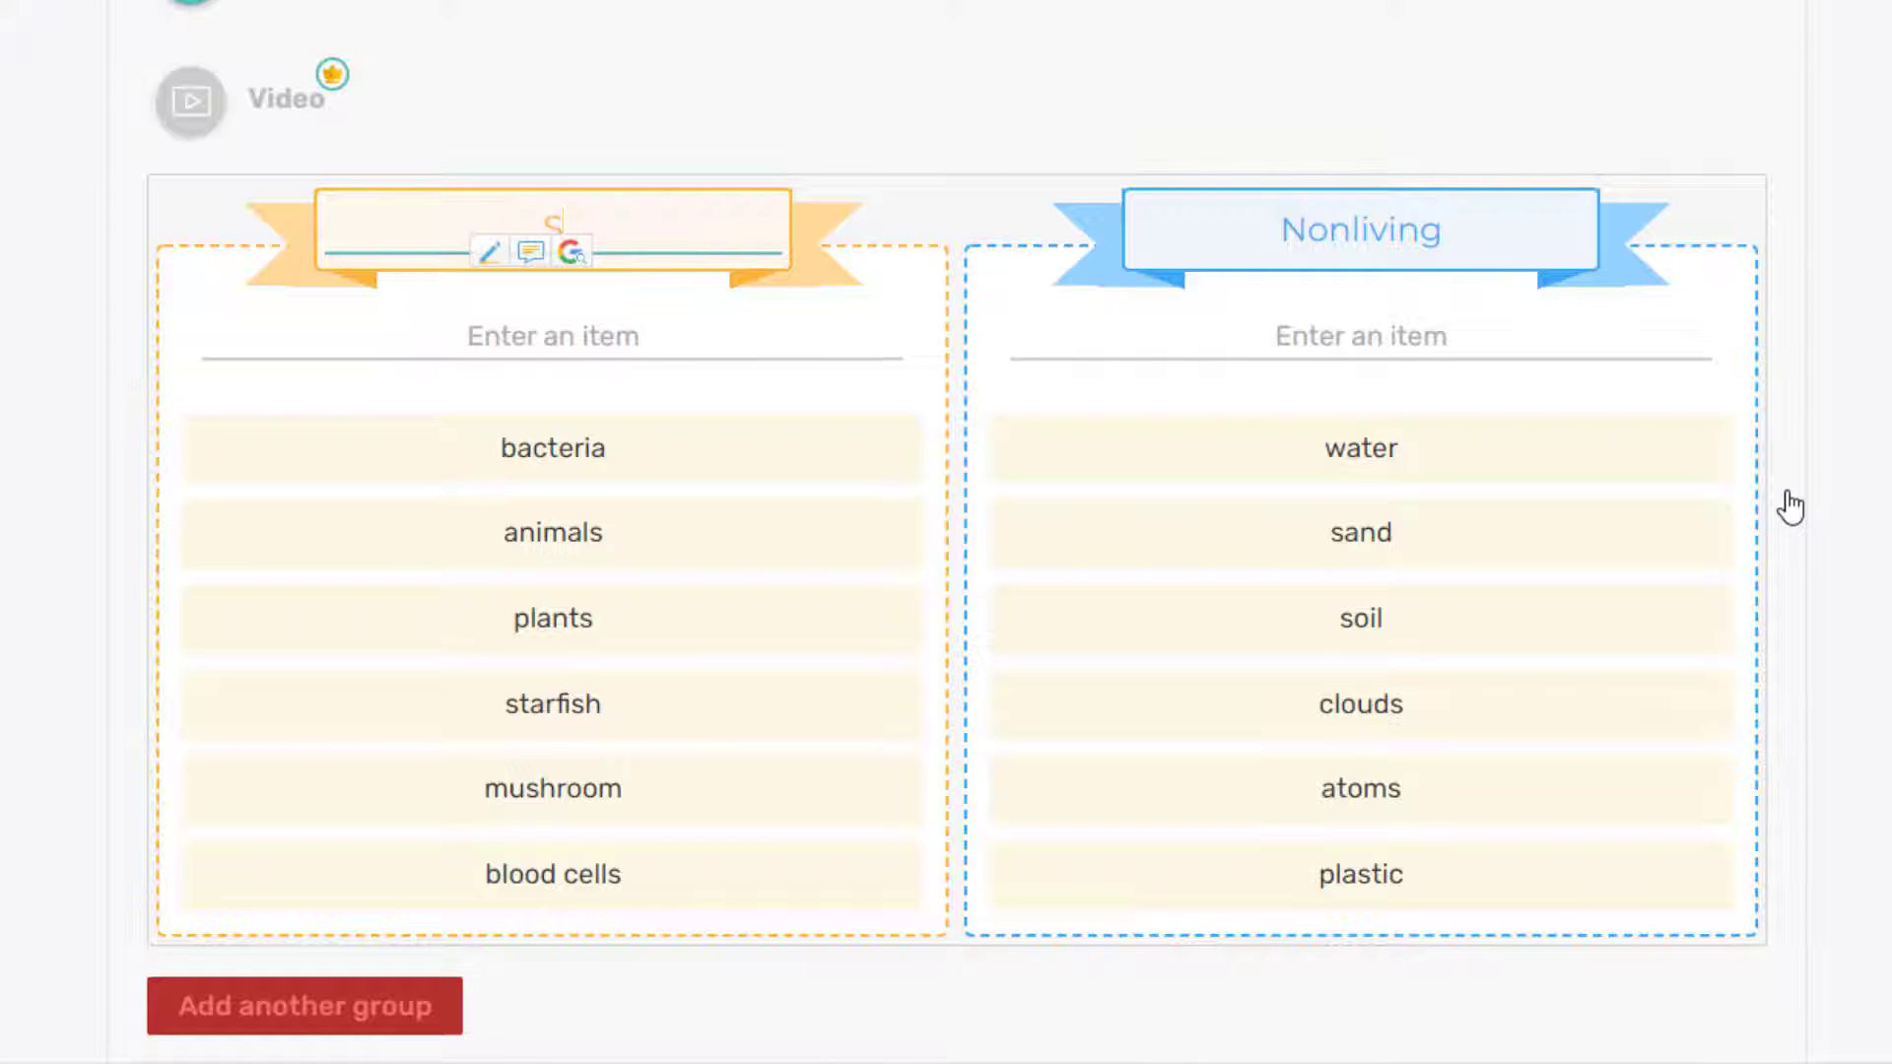
pyautogui.write('od')
pyautogui.write('rates')
pyautogui.press('Tab')
pyautogui.write('Plato')
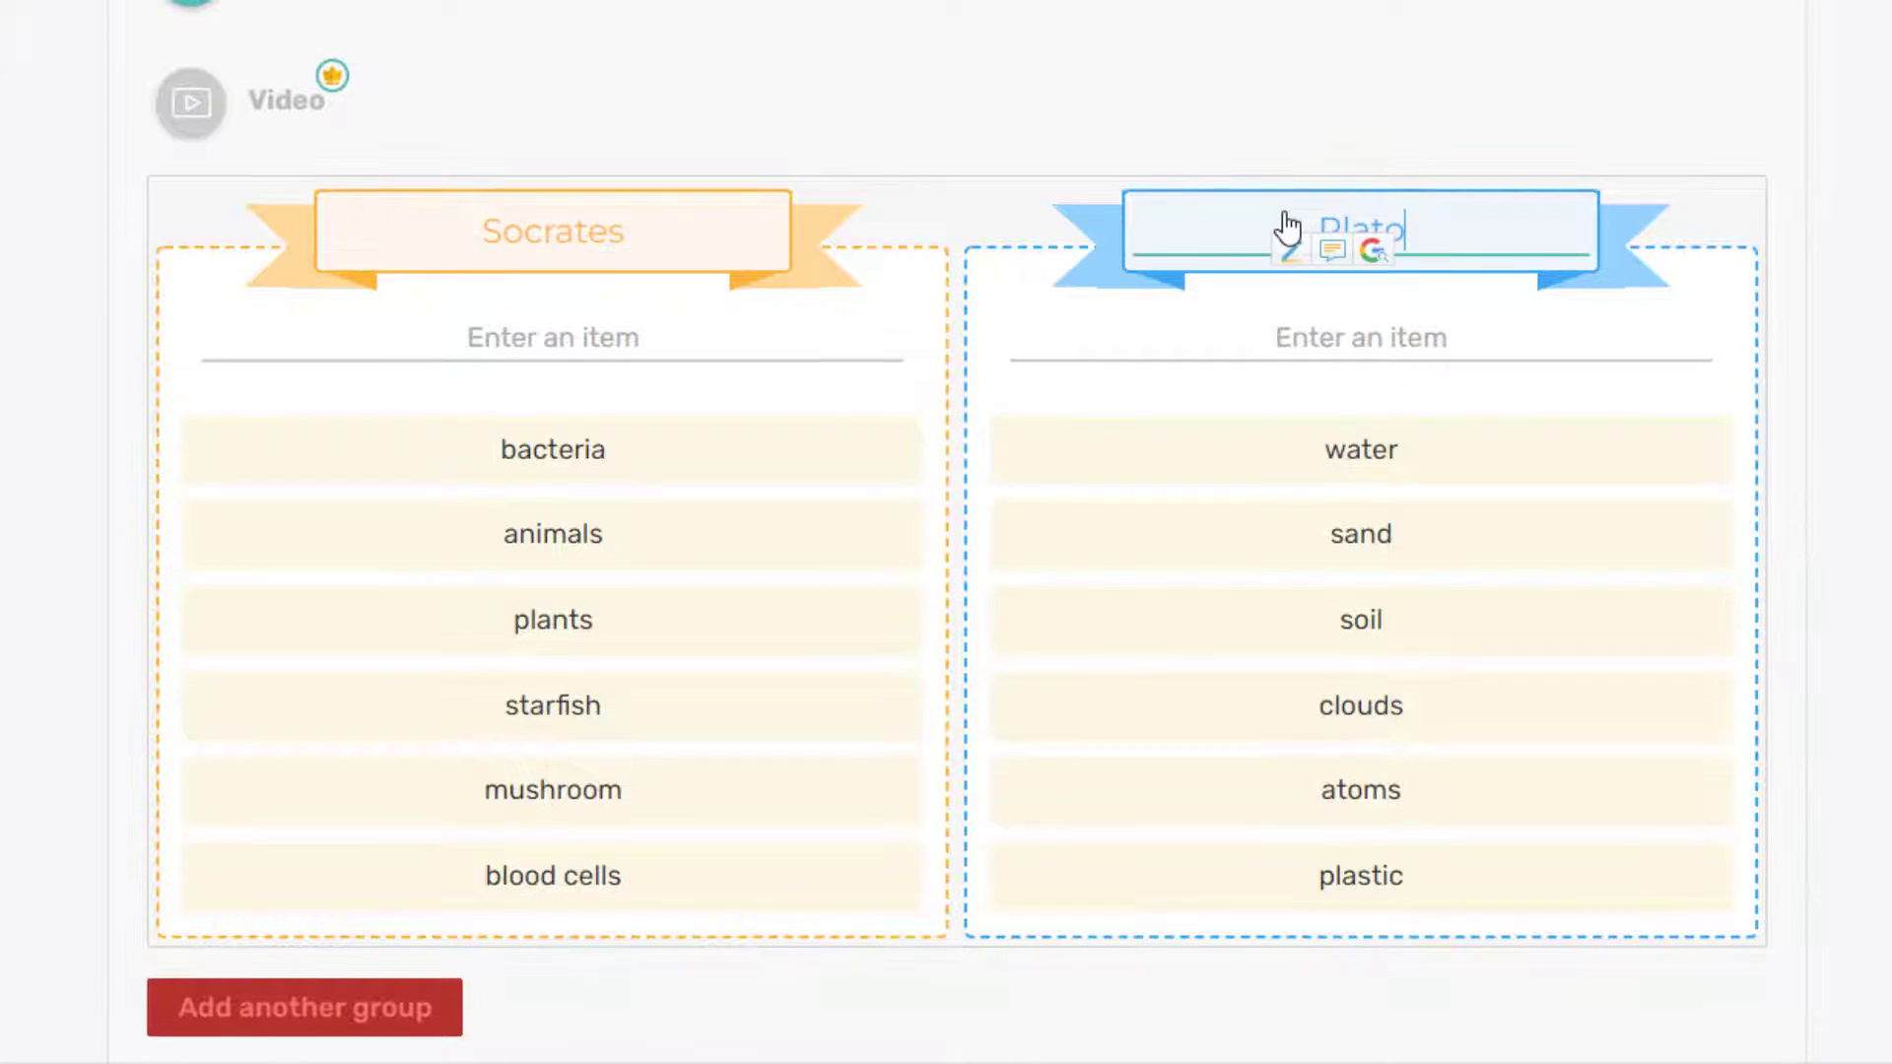
pyautogui.click(251, 1015)
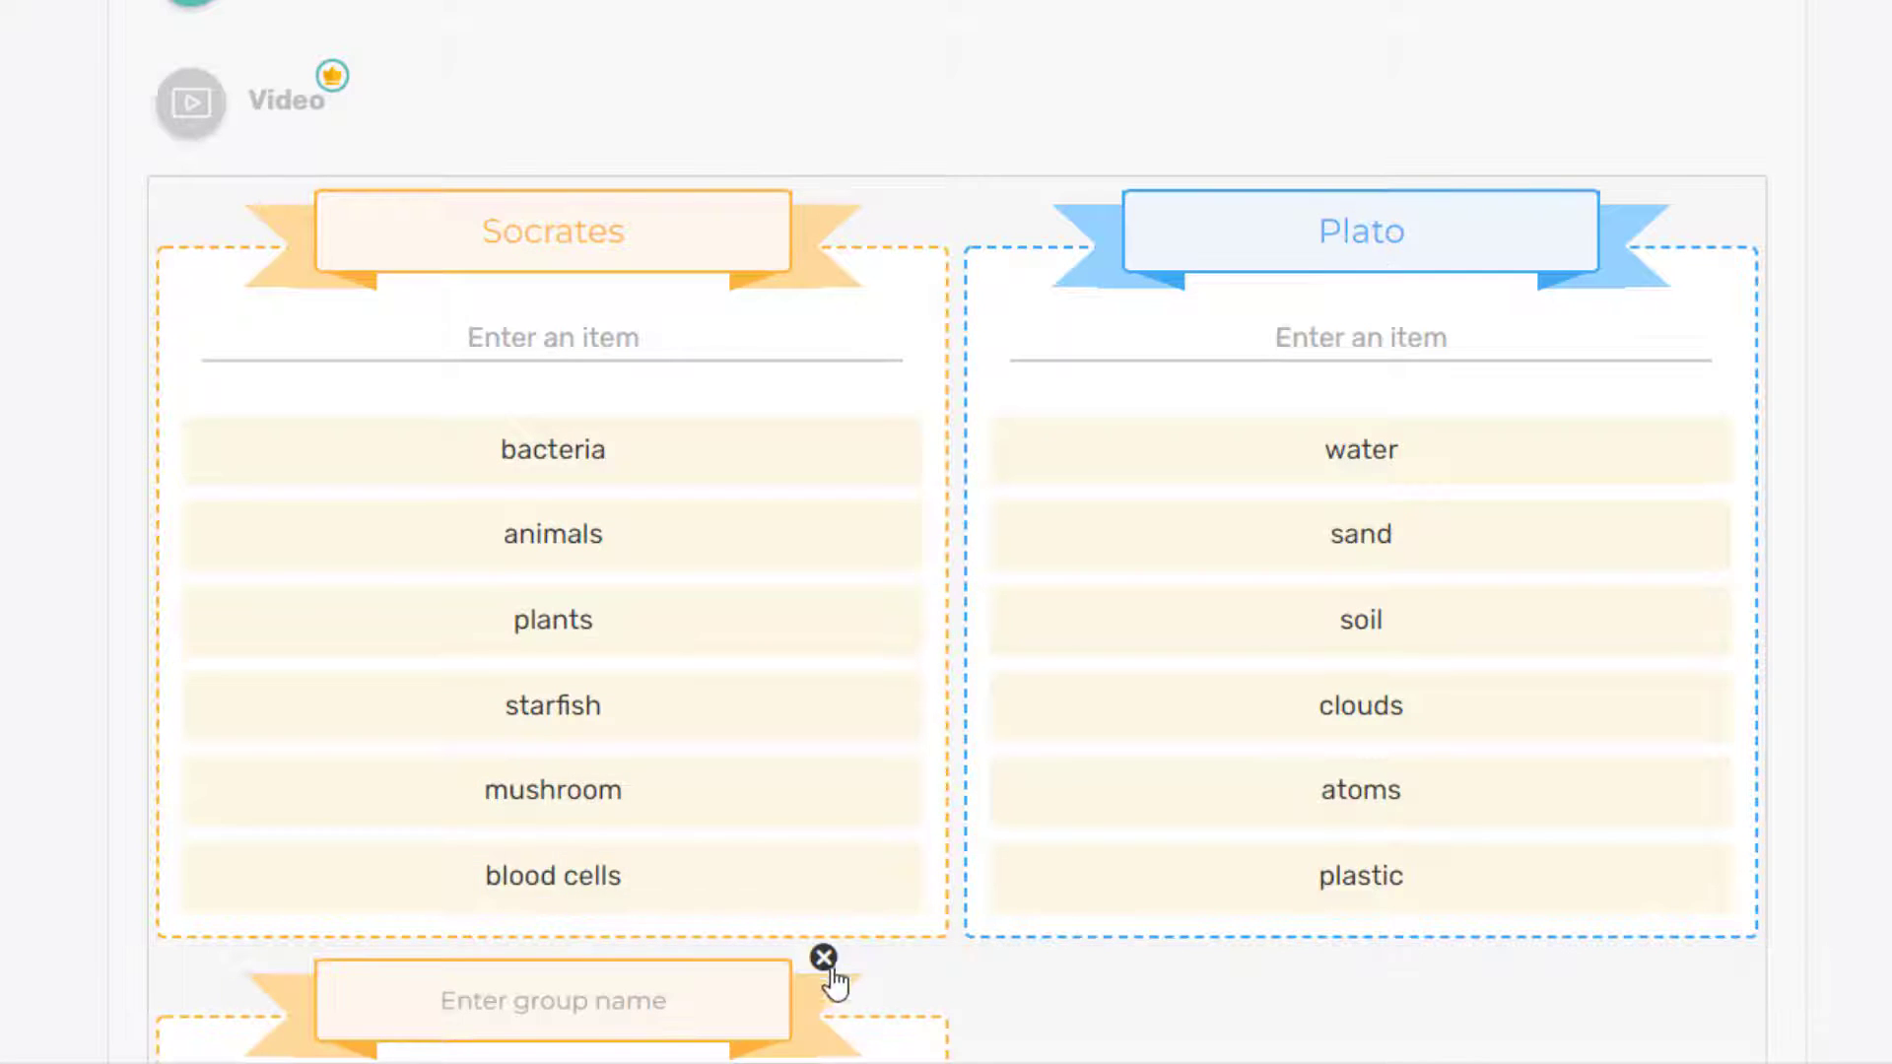
# Step: Remove the sample items from the Socrates group
pyautogui.scroll(-5, 1170, 980)
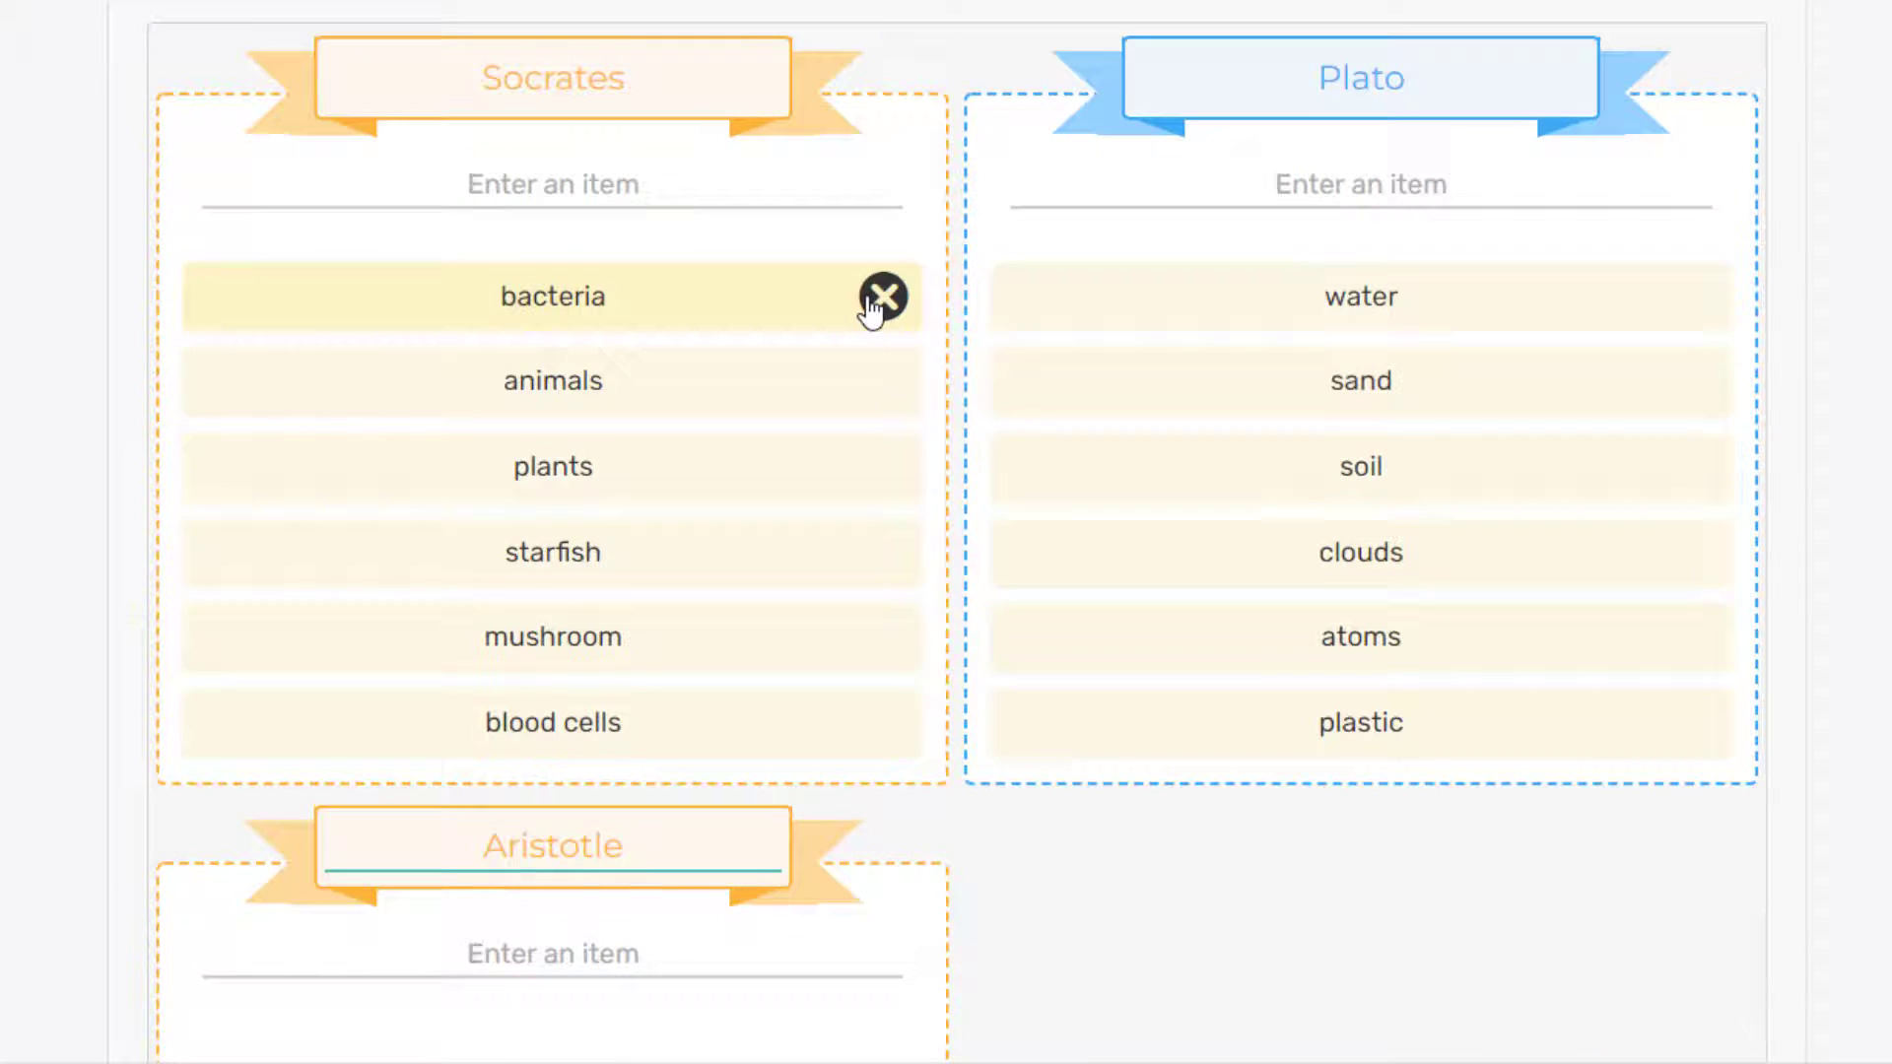
pyautogui.click(871, 308)
pyautogui.click(872, 309)
pyautogui.click(869, 308)
pyautogui.click(869, 309)
pyautogui.click(869, 308)
pyautogui.click(869, 308)
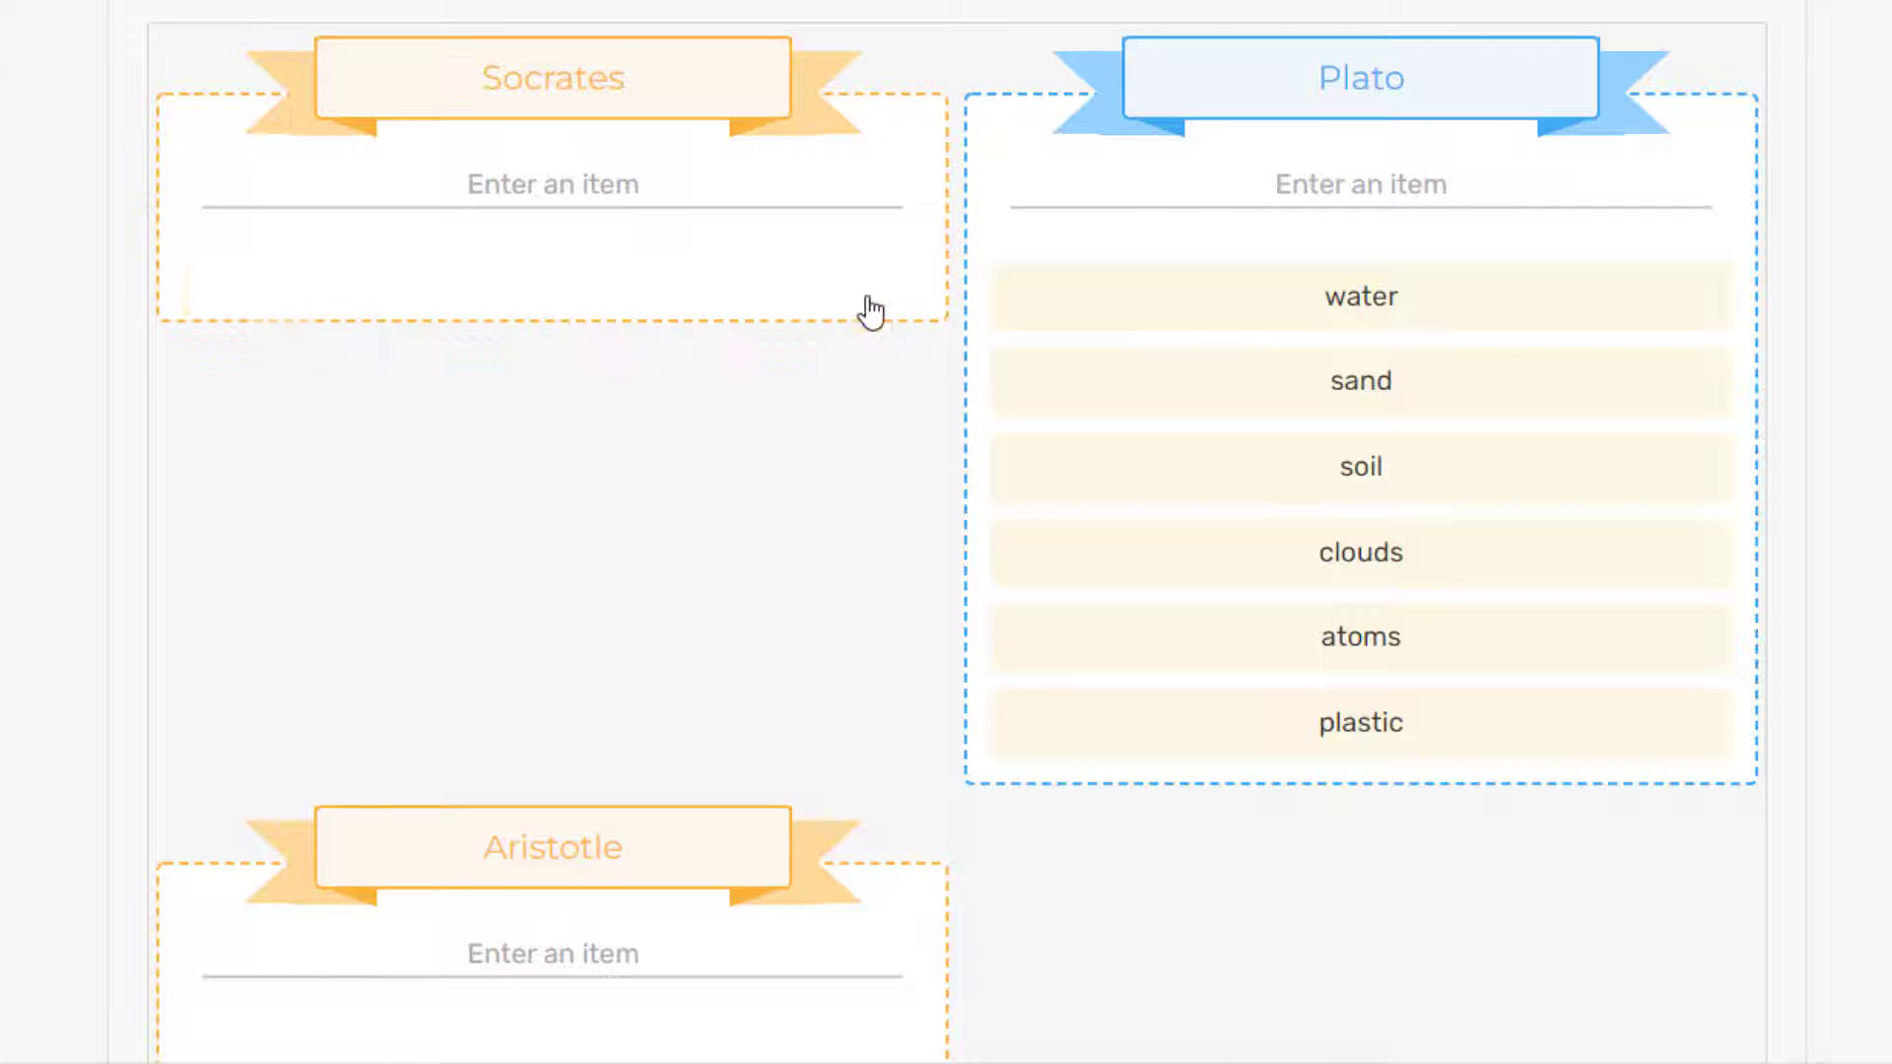
# Step: Add The poison hemlock, the Socratic quote and The Apology to the Socrates group
pyautogui.click(473, 205)
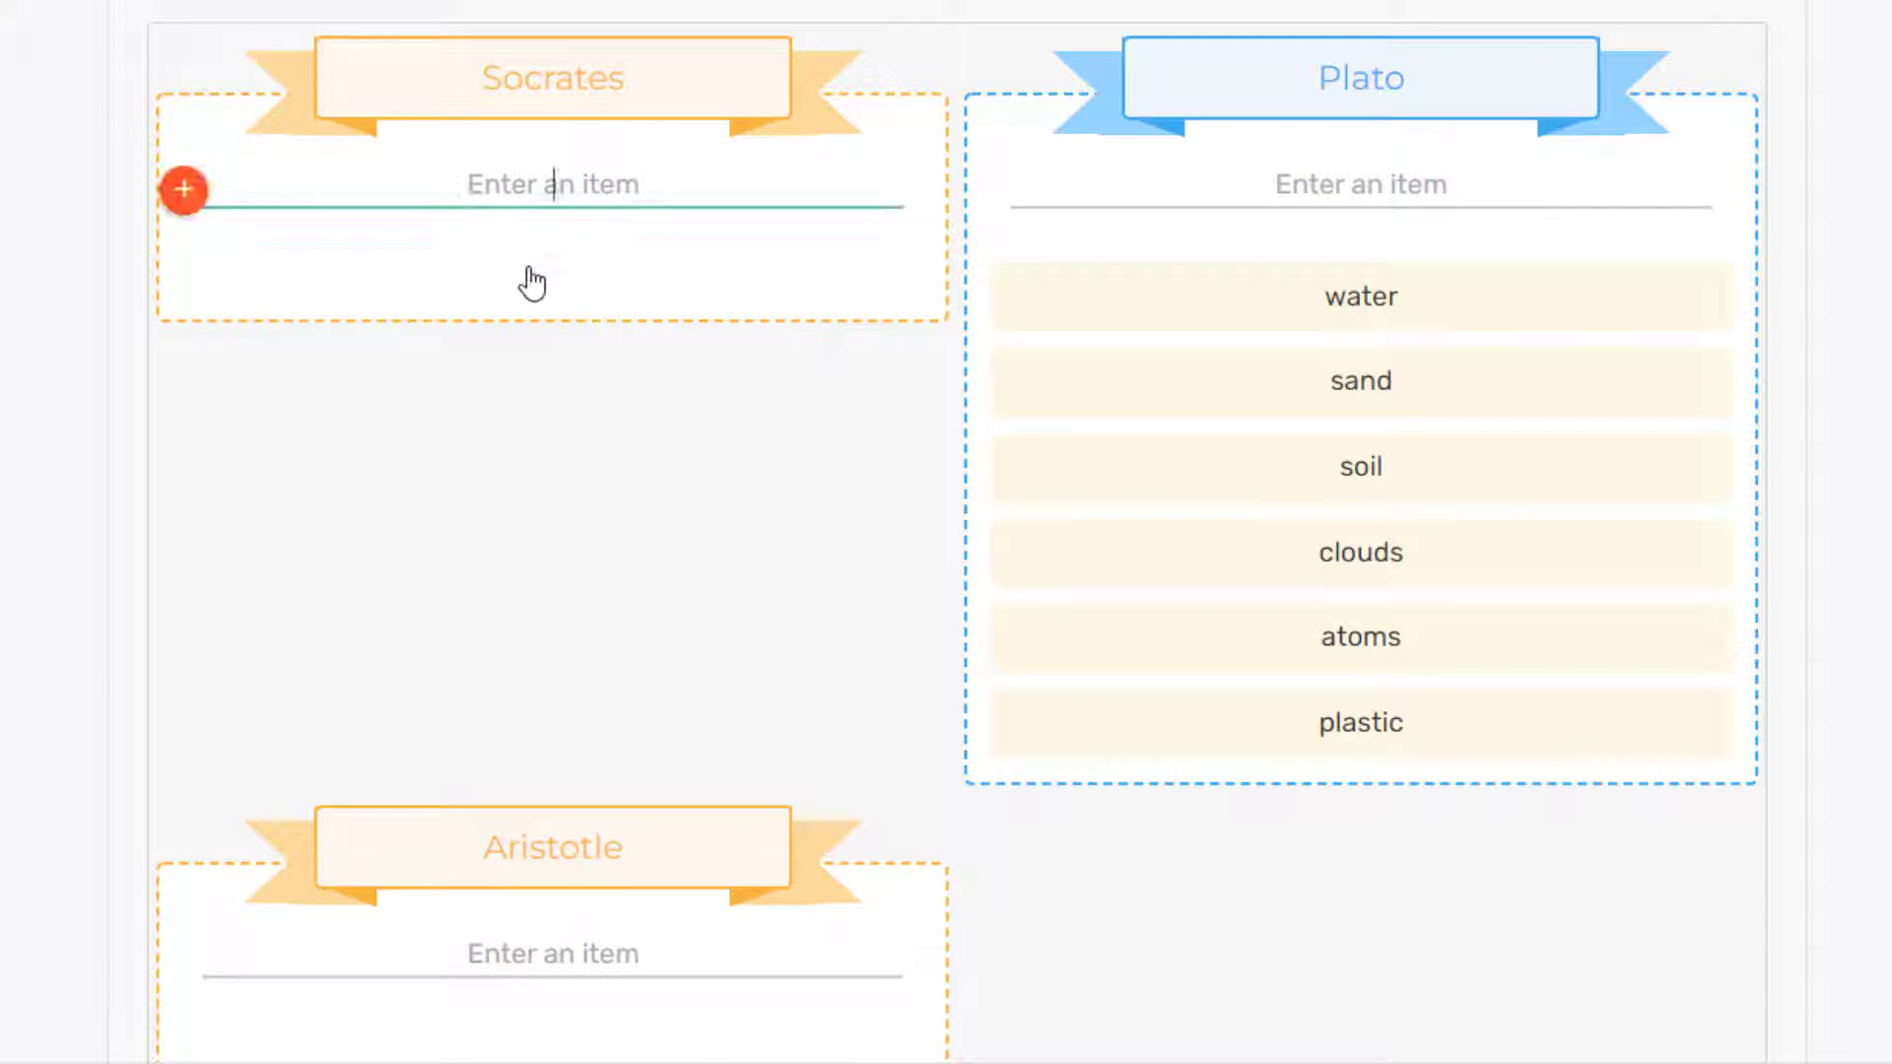
pyautogui.rightClick(495, 200)
pyautogui.click(575, 417)
pyautogui.press('Return')
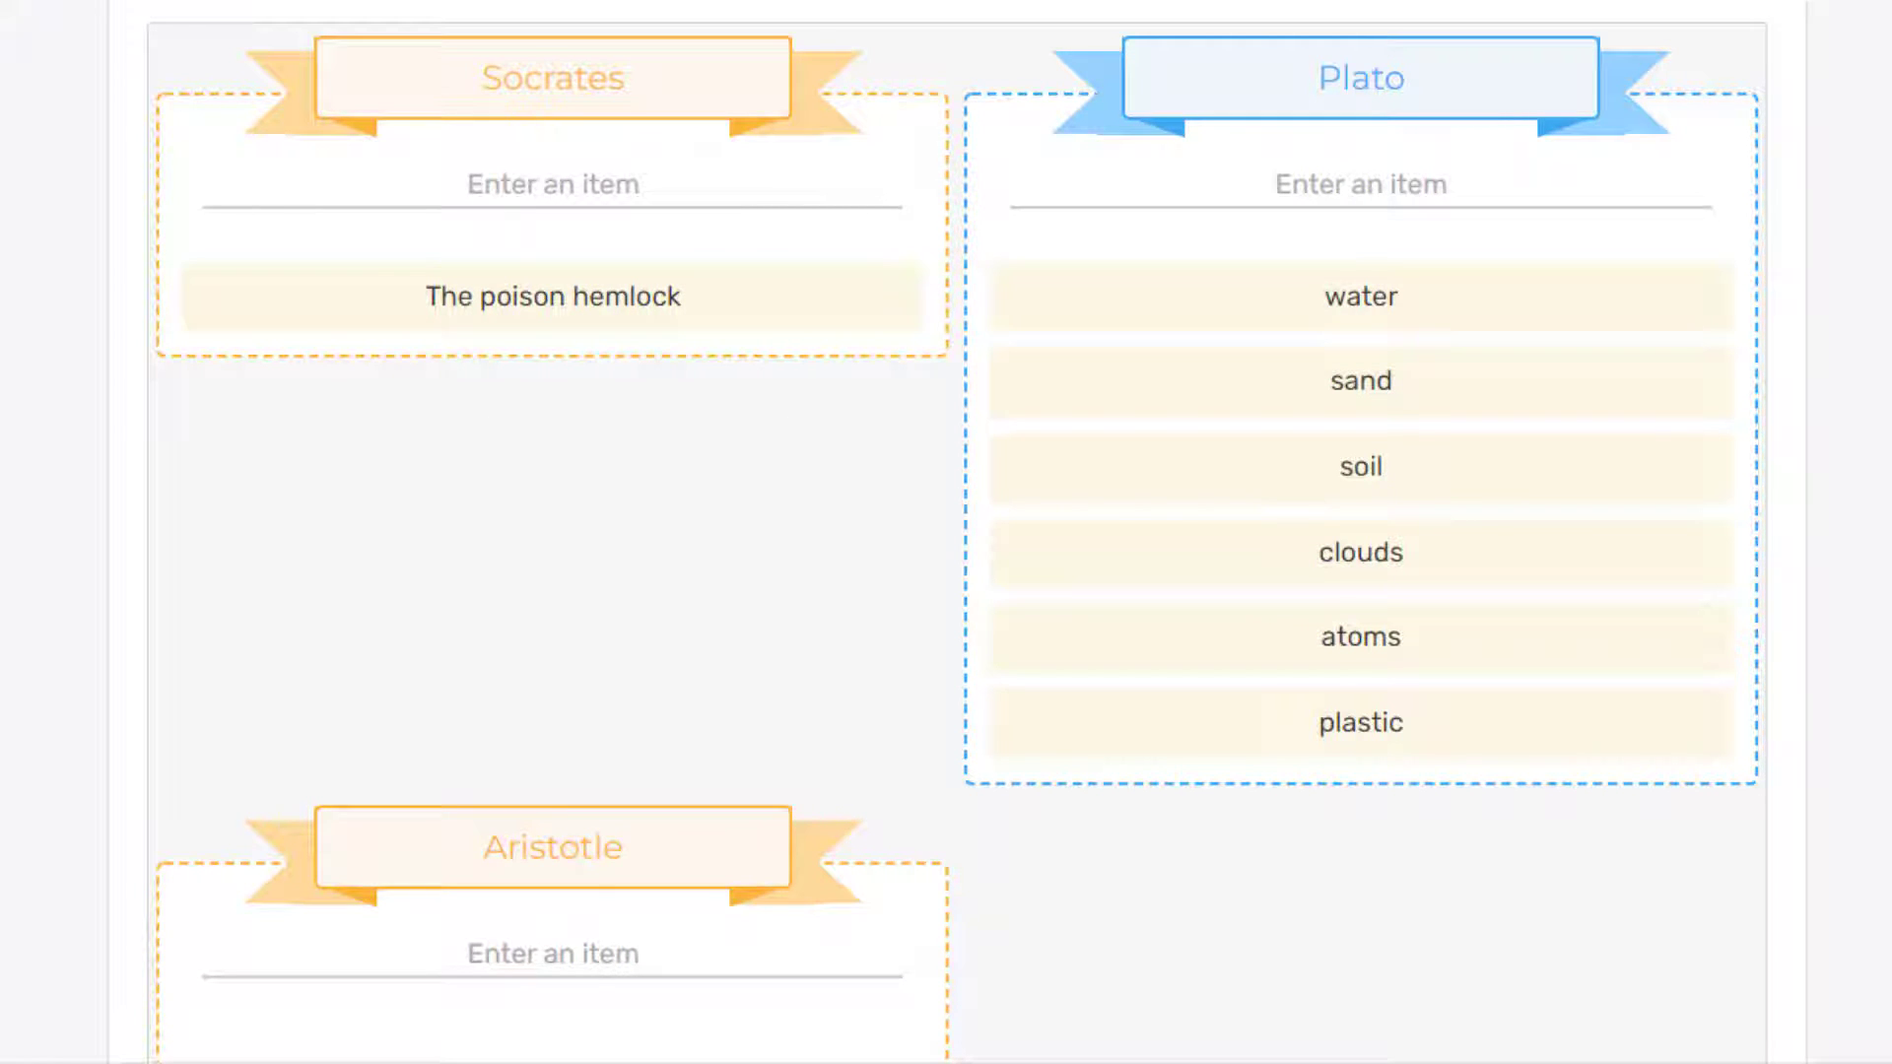
pyautogui.scroll(1, 757, 266)
pyautogui.click(757, 266)
pyautogui.write('"I know that I know nothing"')
pyautogui.press('Return')
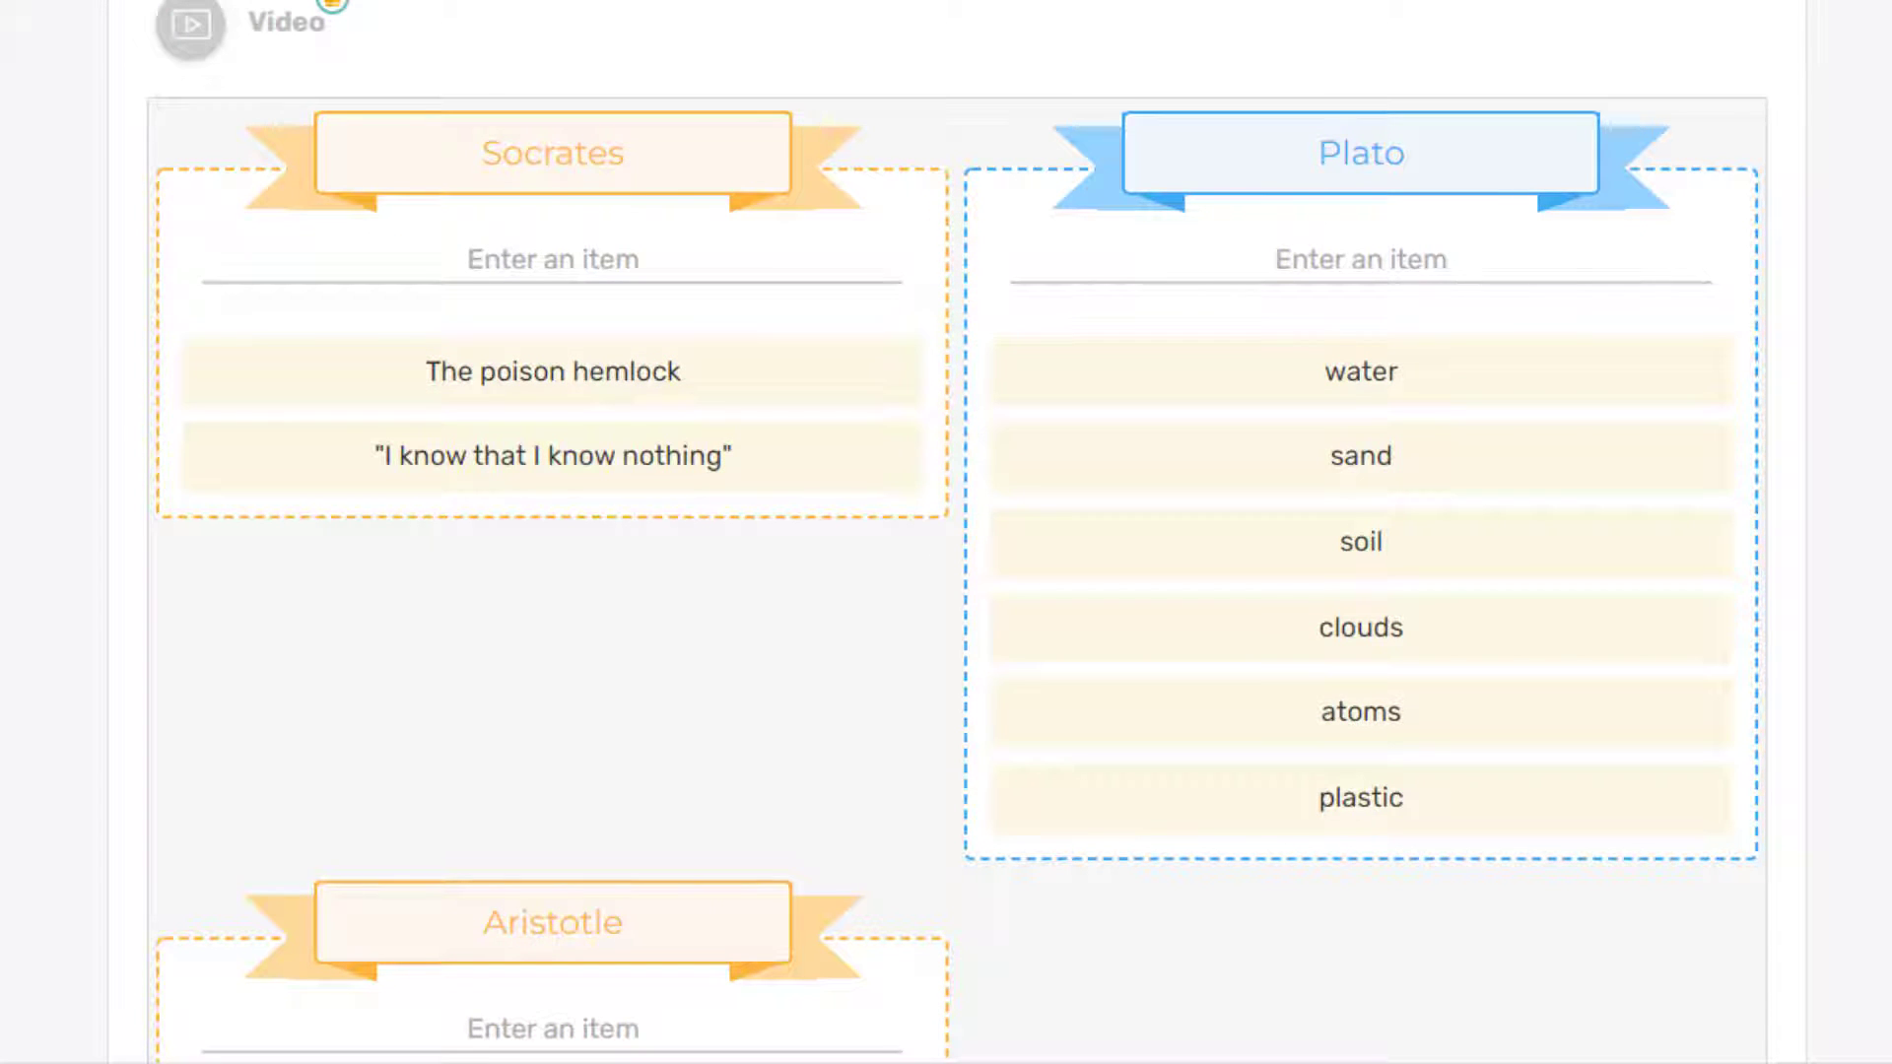
pyautogui.write('The Apology')
pyautogui.press('Return')
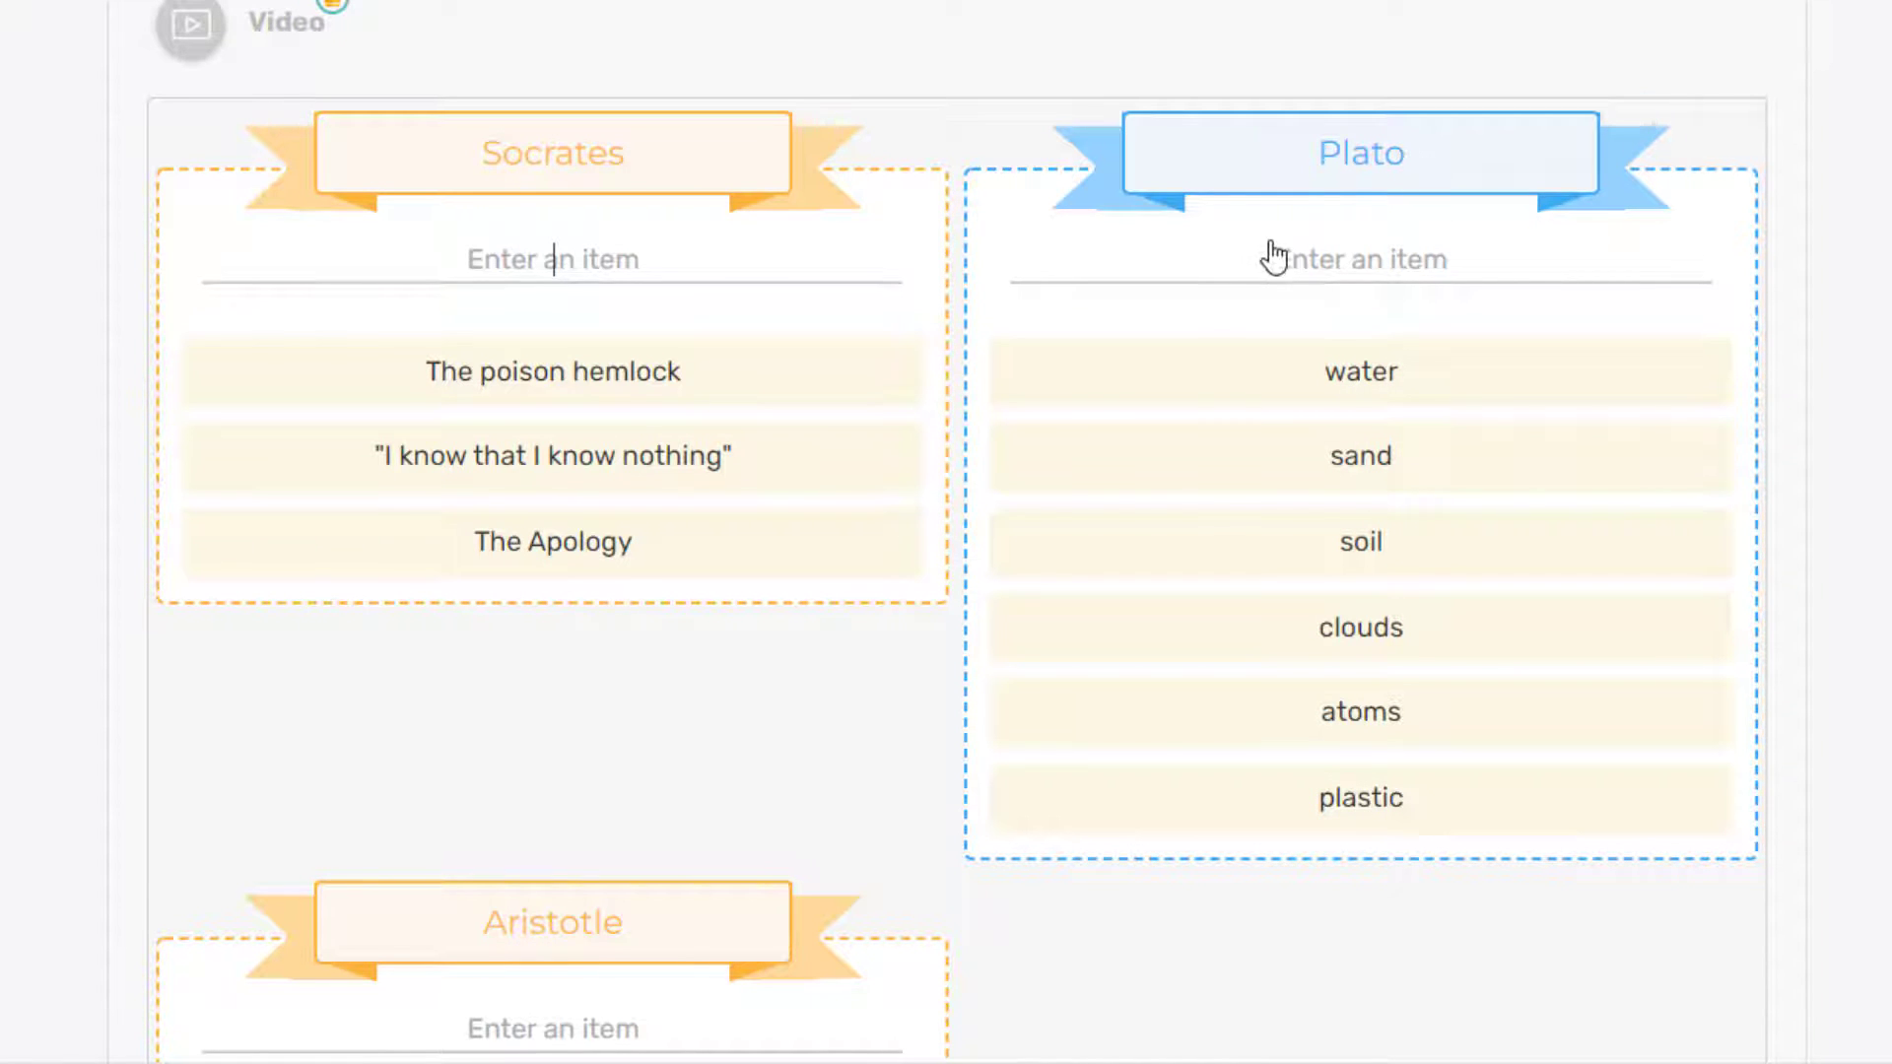
# Step: Replace Plato's sample items with The Forms, The Guardians and Knowledge as recollection
pyautogui.moveTo(1335, 367)
pyautogui.click(1691, 373)
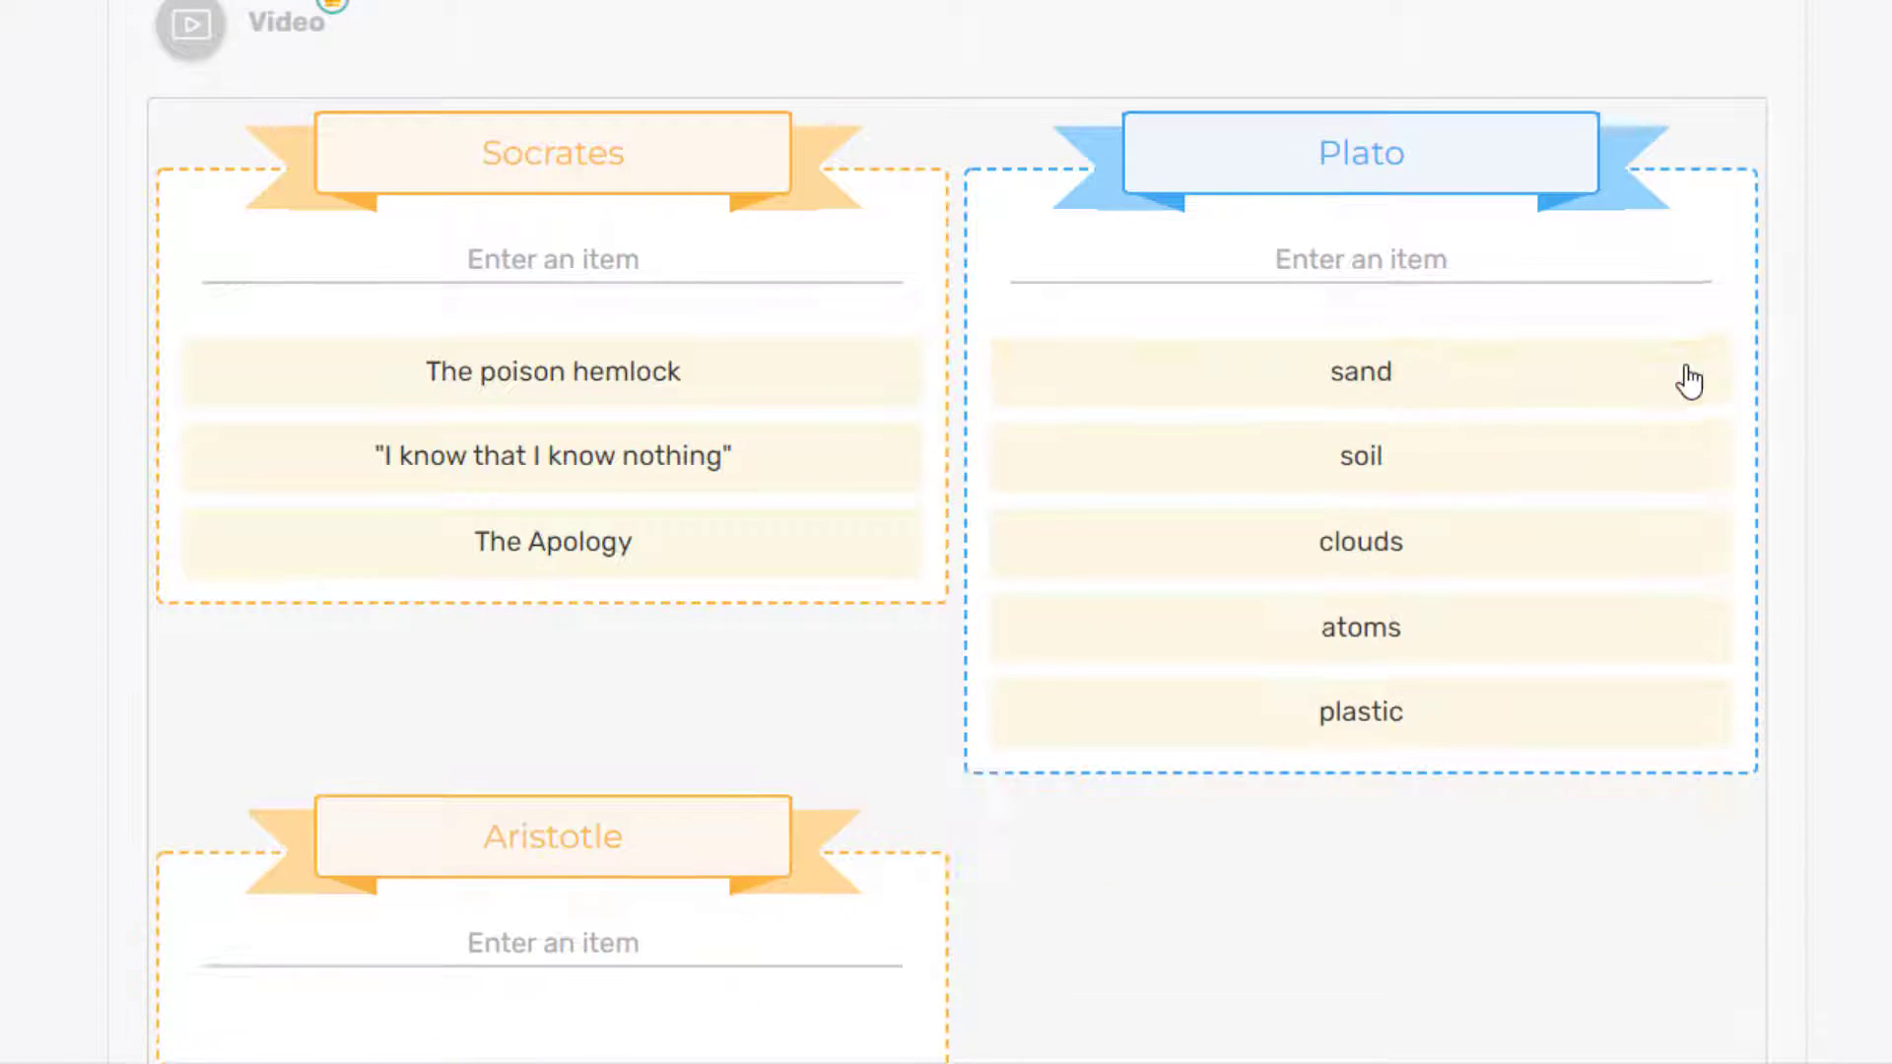
pyautogui.click(1685, 374)
pyautogui.click(1685, 374)
pyautogui.click(1685, 375)
pyautogui.click(1686, 376)
pyautogui.click(1686, 376)
pyautogui.click(1684, 381)
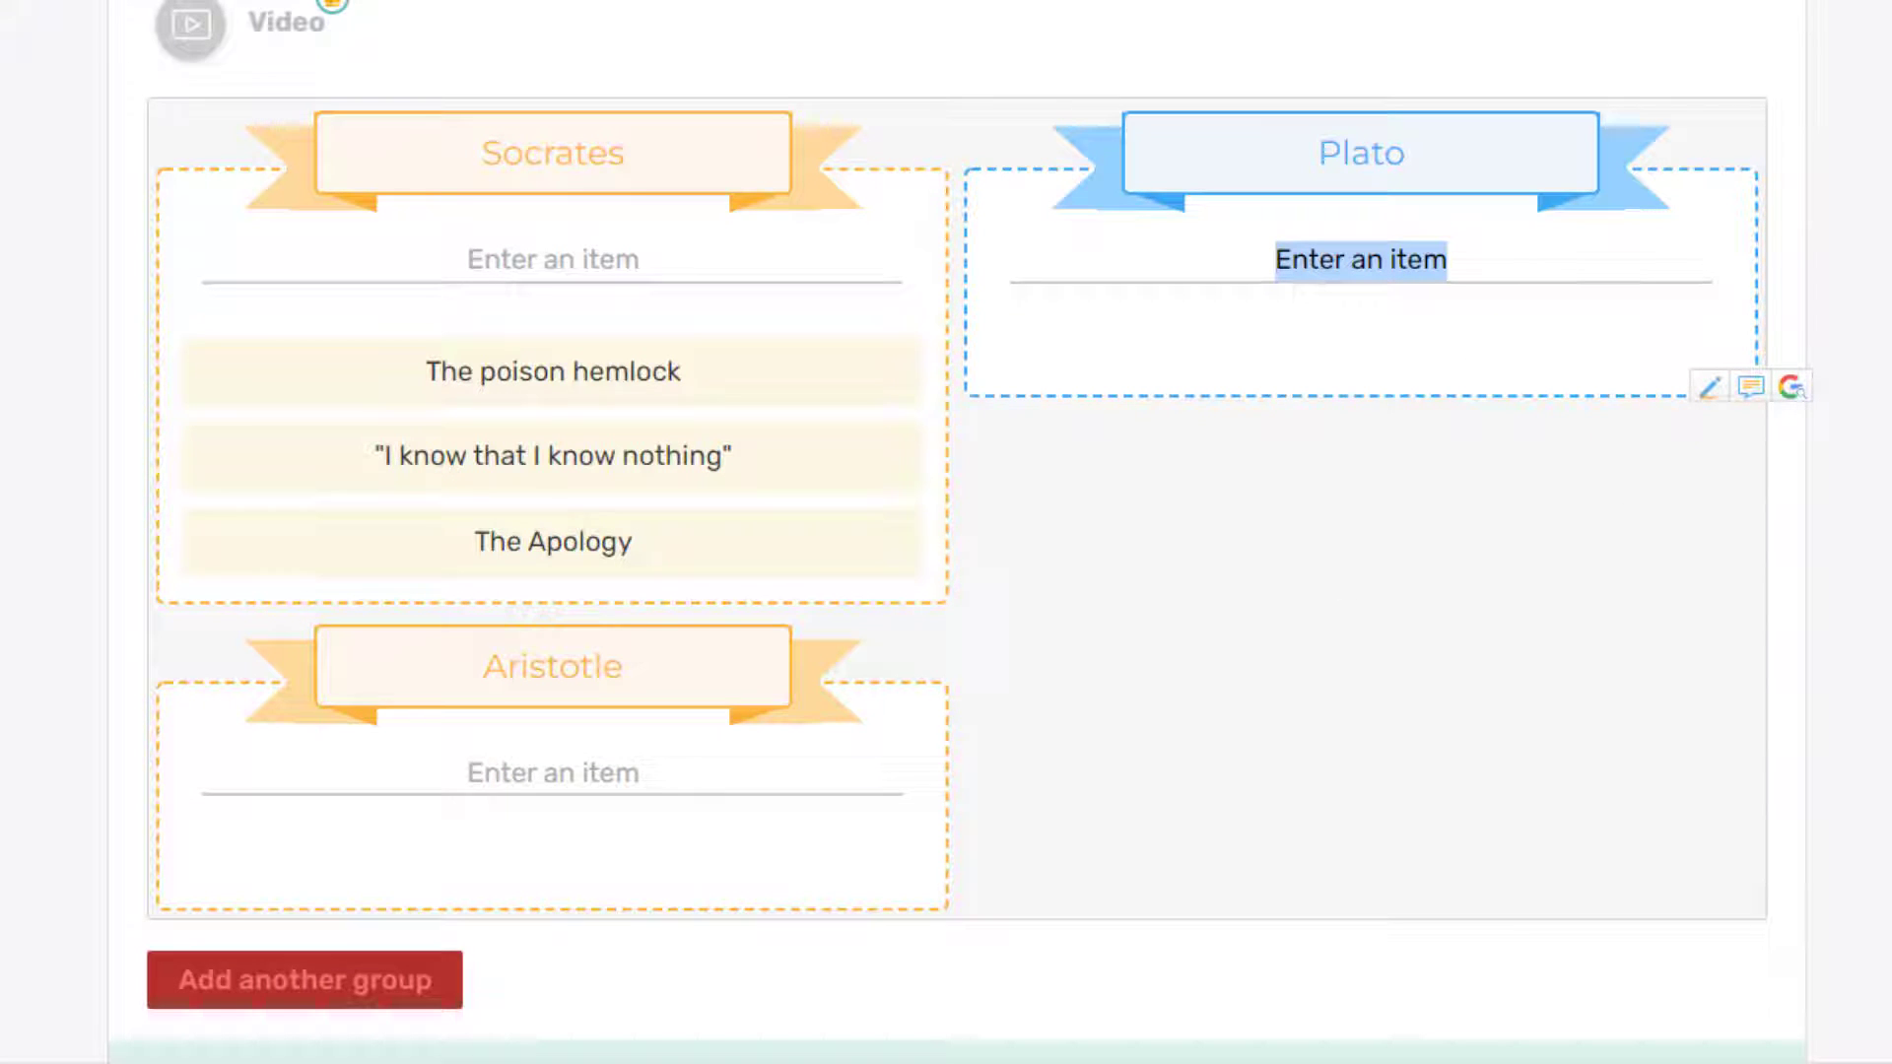
pyautogui.write('The Forms')
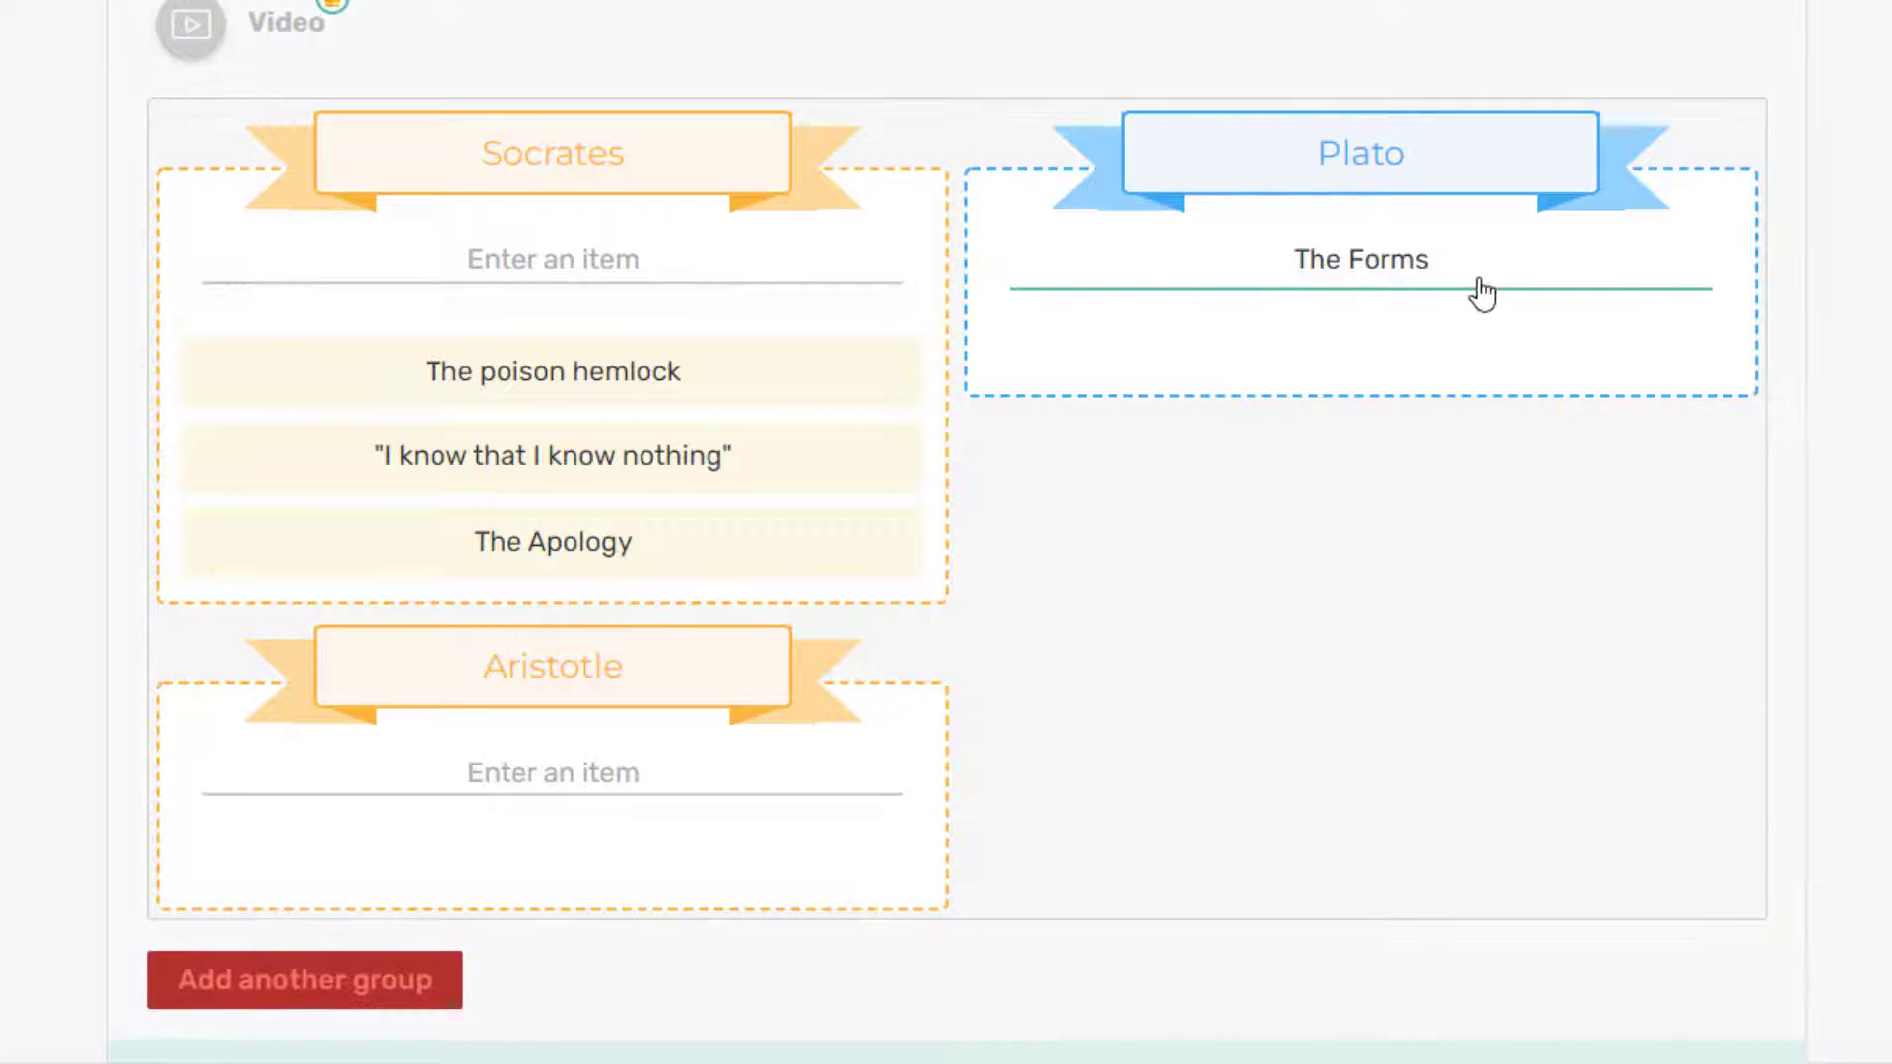
pyautogui.click(1483, 291)
pyautogui.press('Return')
pyautogui.write('The Guardians')
pyautogui.press('Return')
pyautogui.write('Knowledge as recollection')
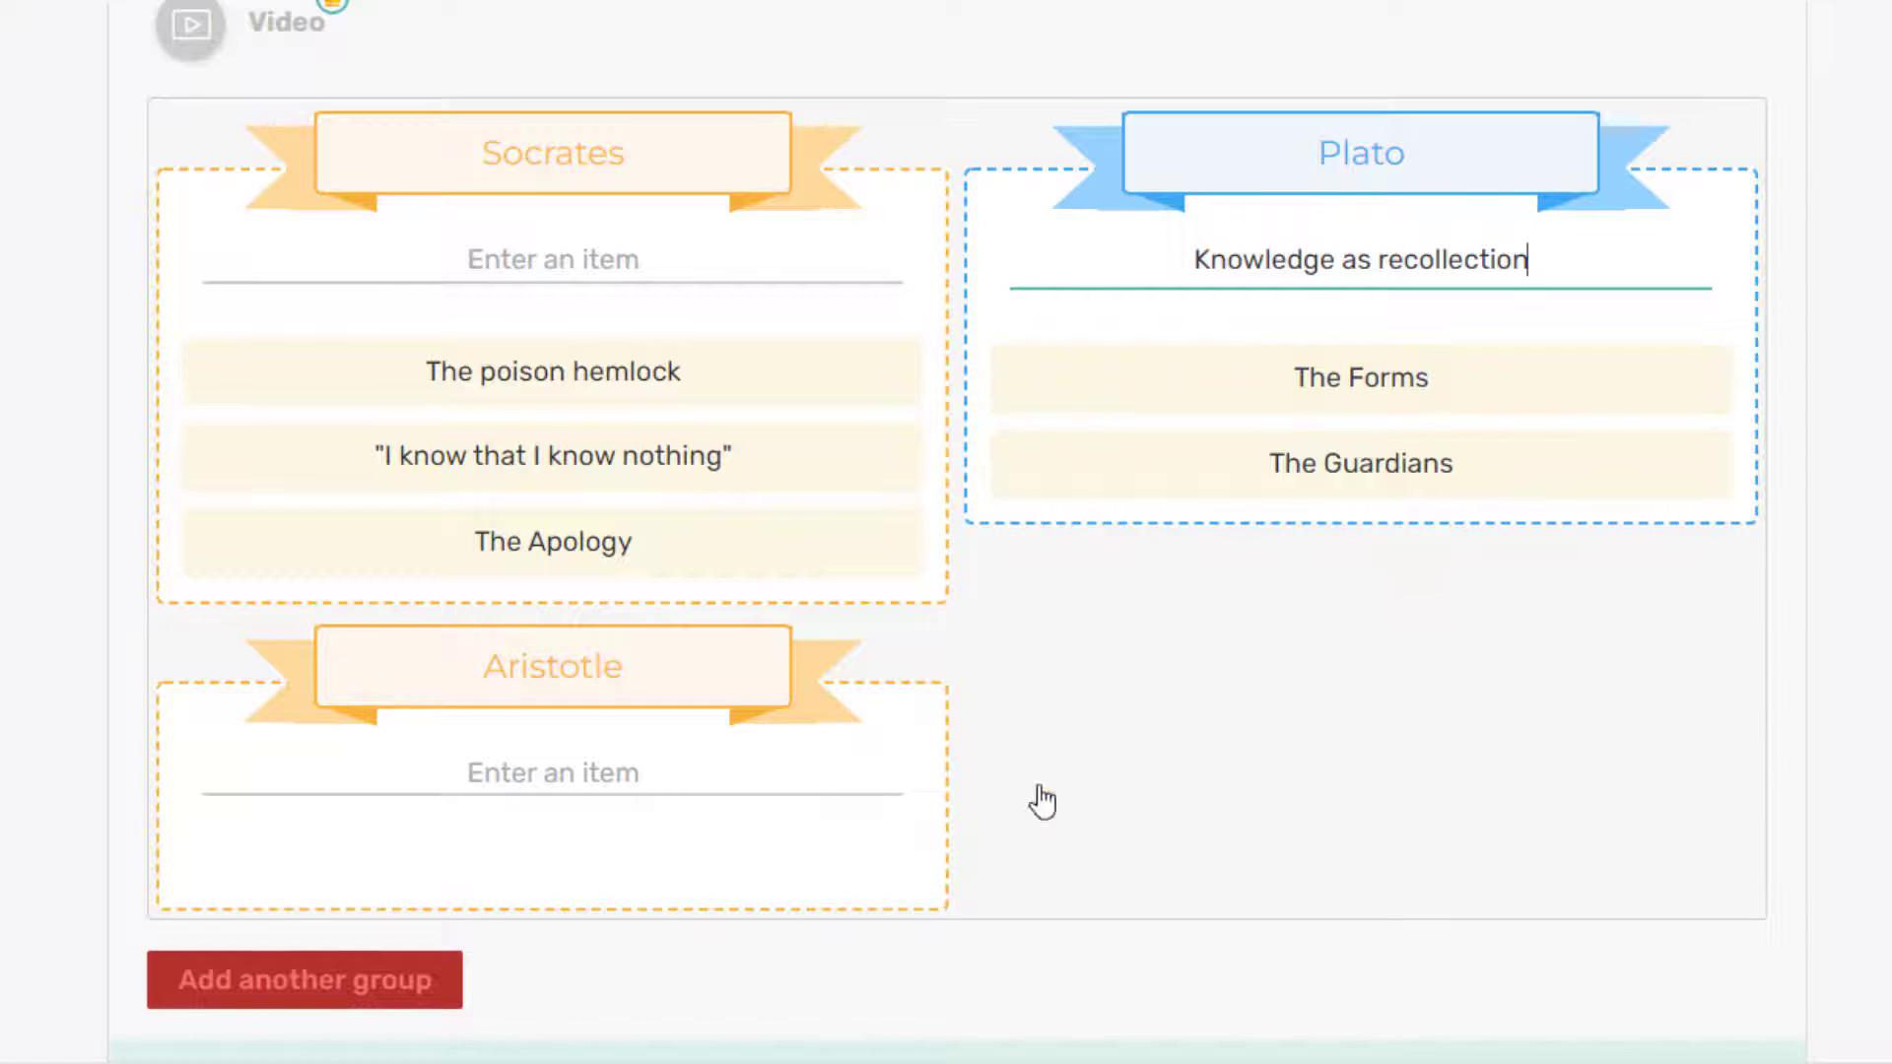
pyautogui.press('Return')
# Step: Add Considered the father of science, Doctrine of the Mean and The Syllogism under Aristotle
pyautogui.scroll(-2, 936, 774)
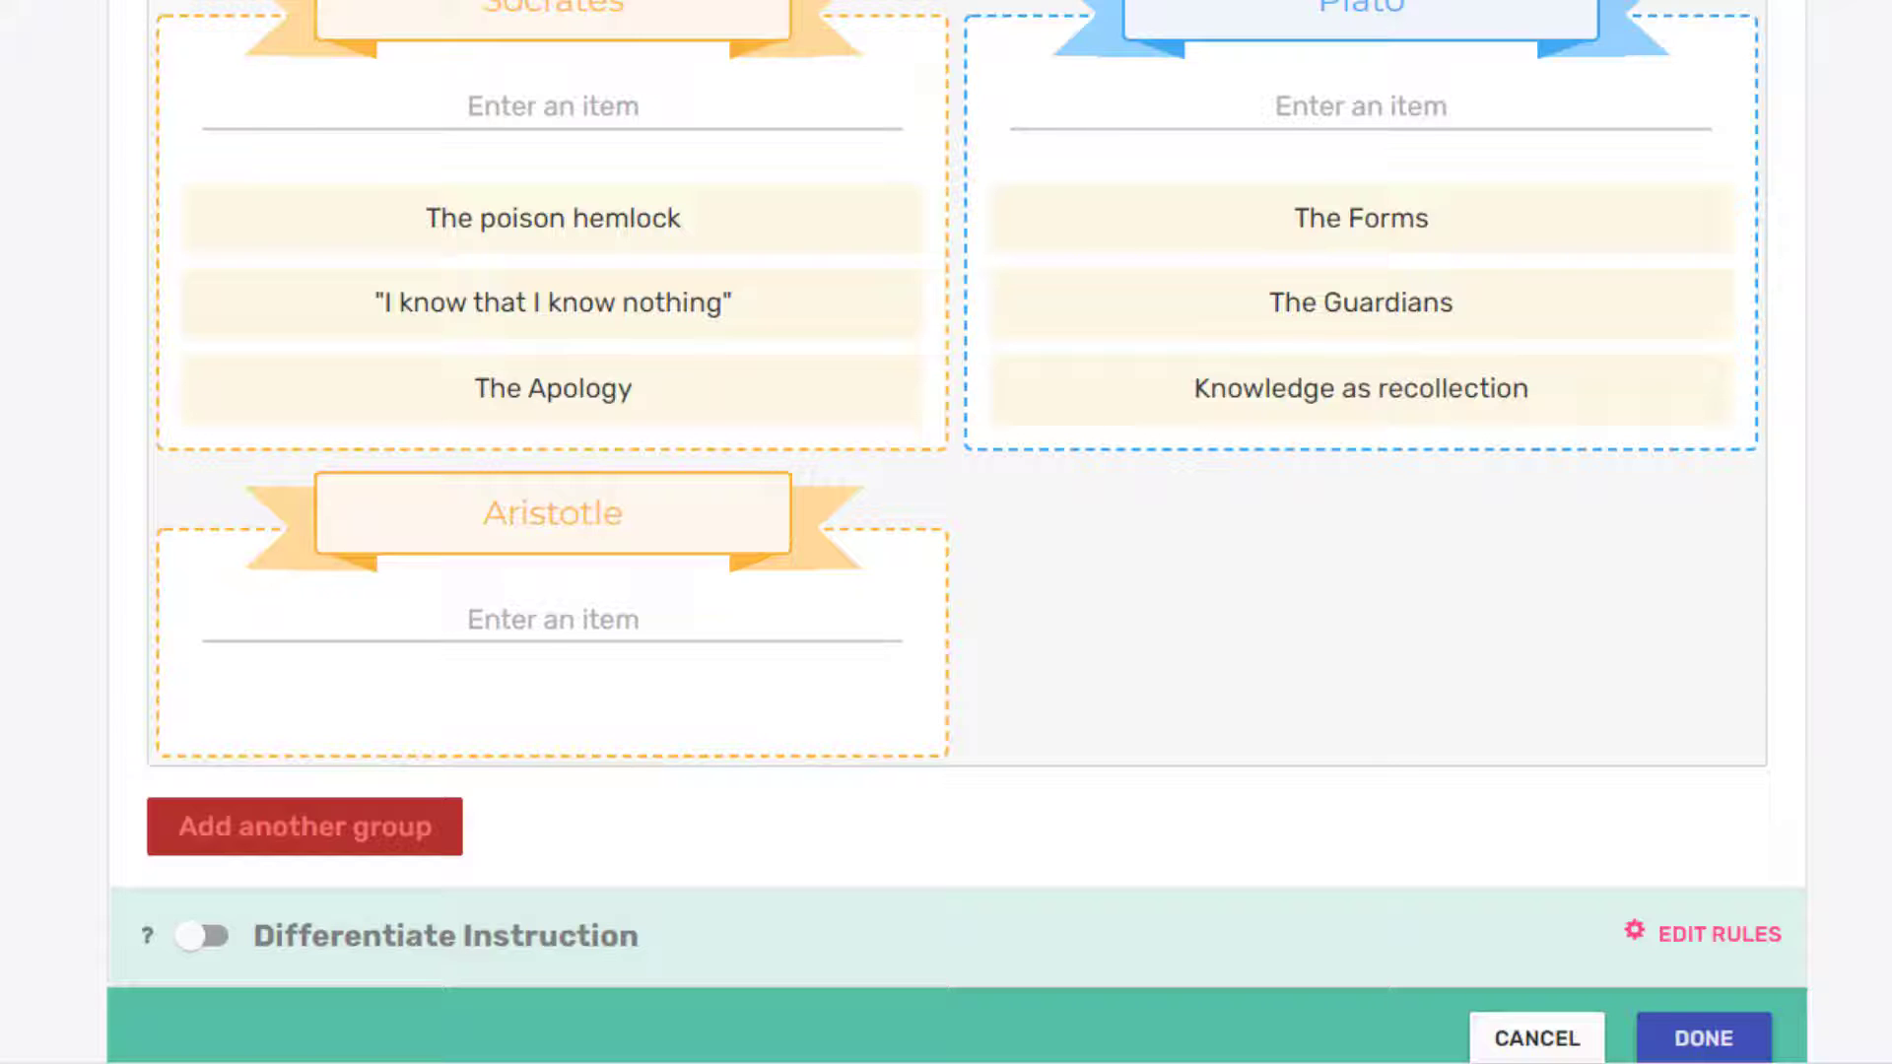
pyautogui.click(782, 621)
pyautogui.write('Considered the father of science')
pyautogui.press('Return')
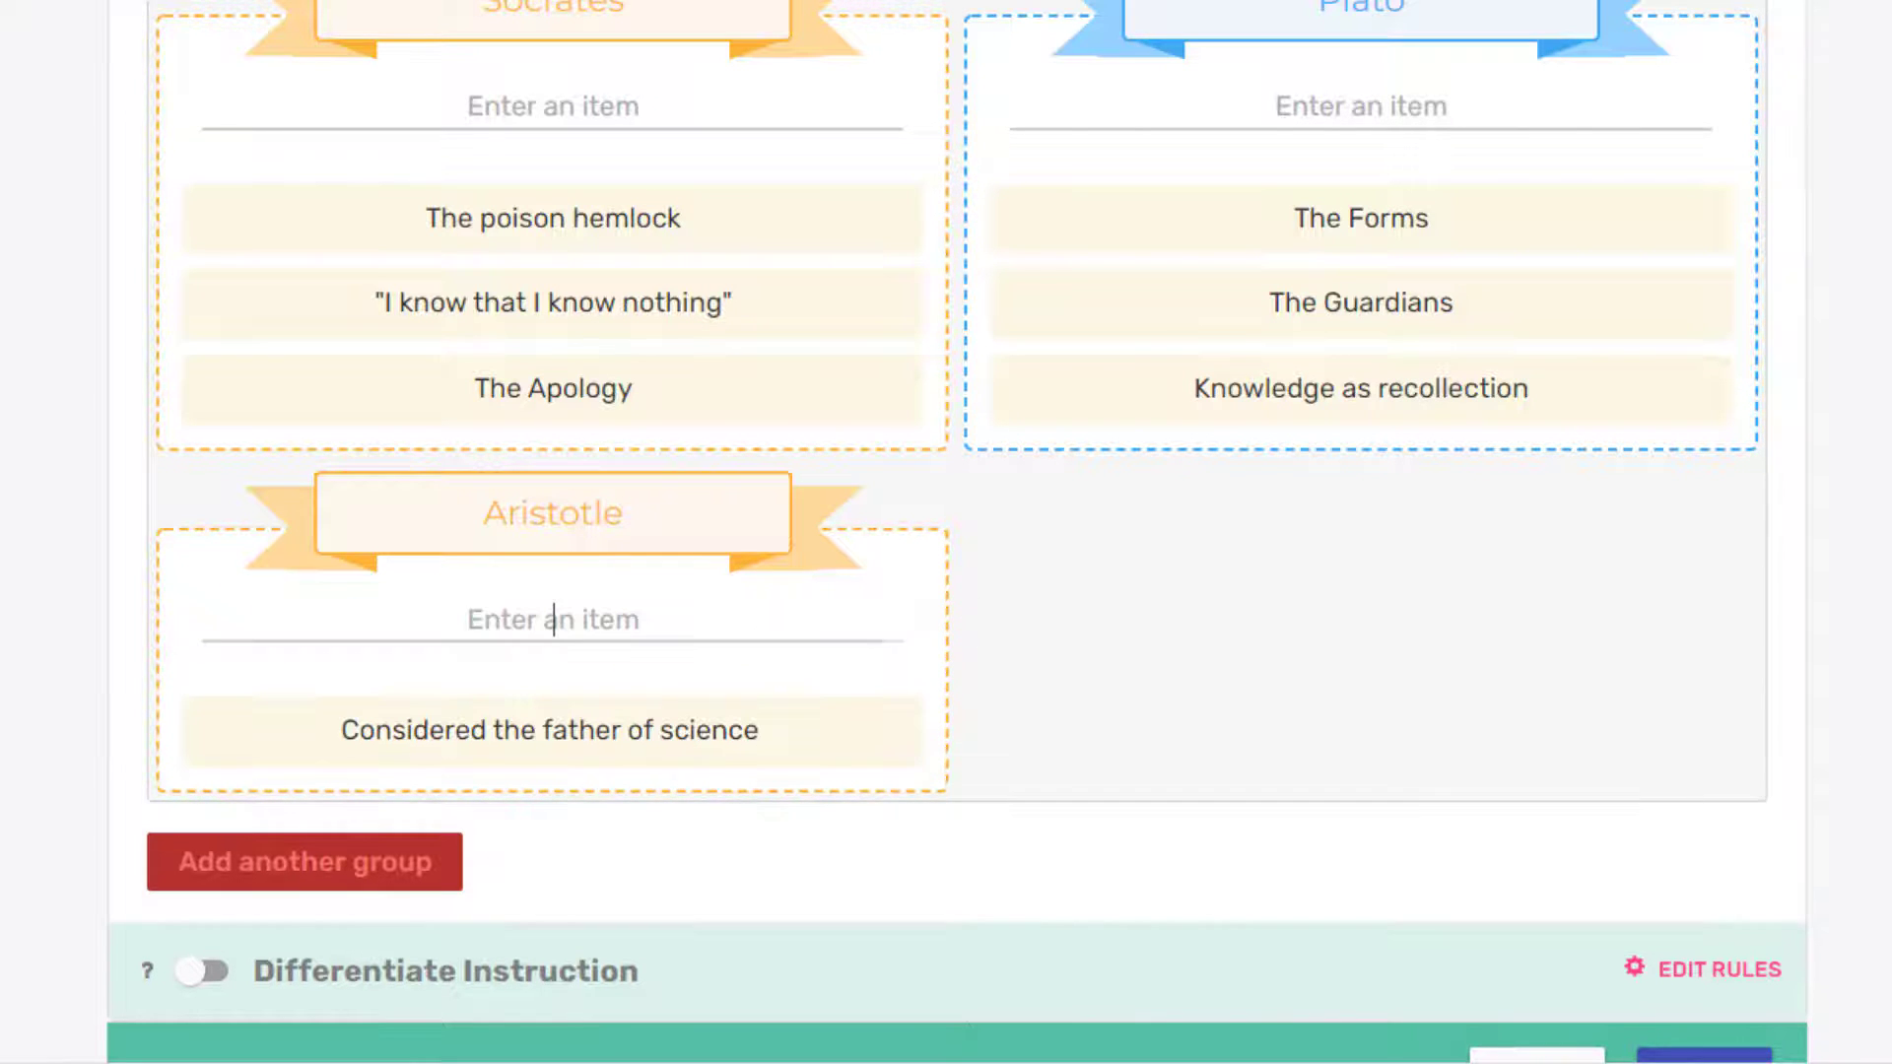
pyautogui.write('Doctrine of the Mean')
pyautogui.press('Return')
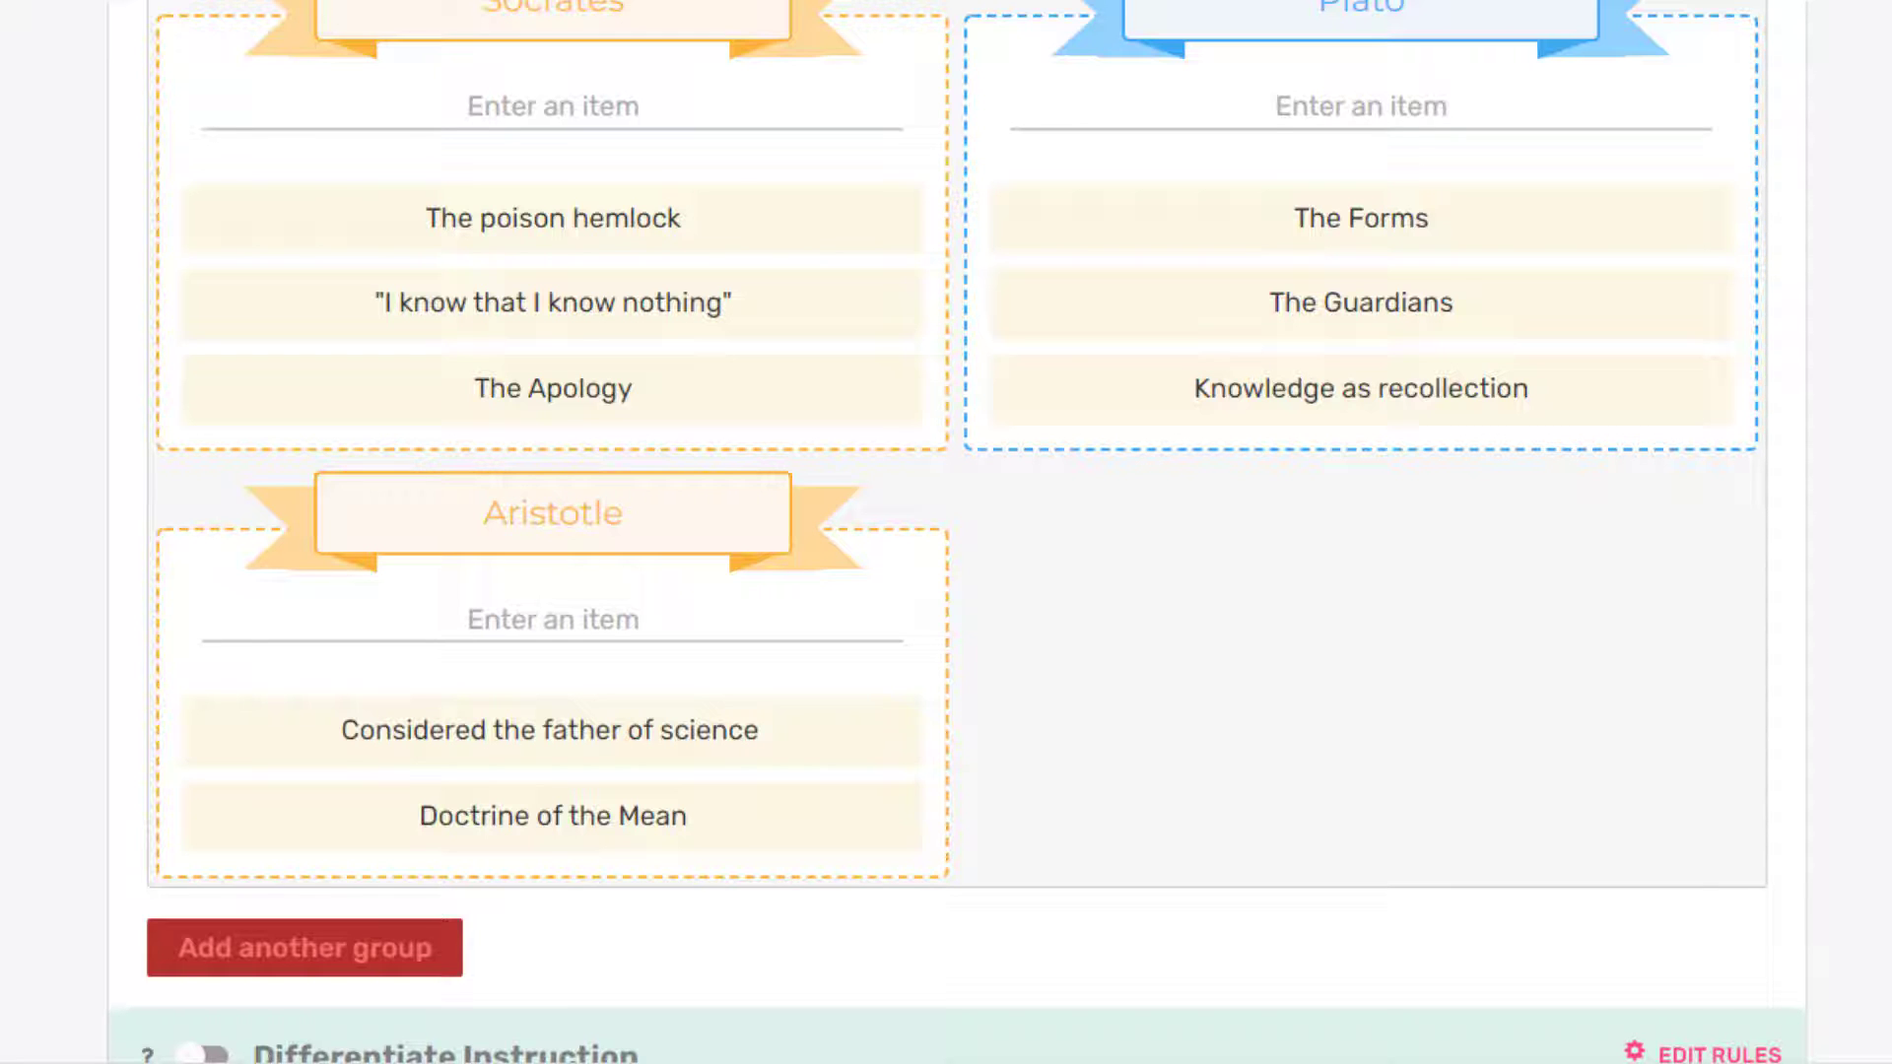
pyautogui.click(654, 638)
pyautogui.write('The Syllogism')
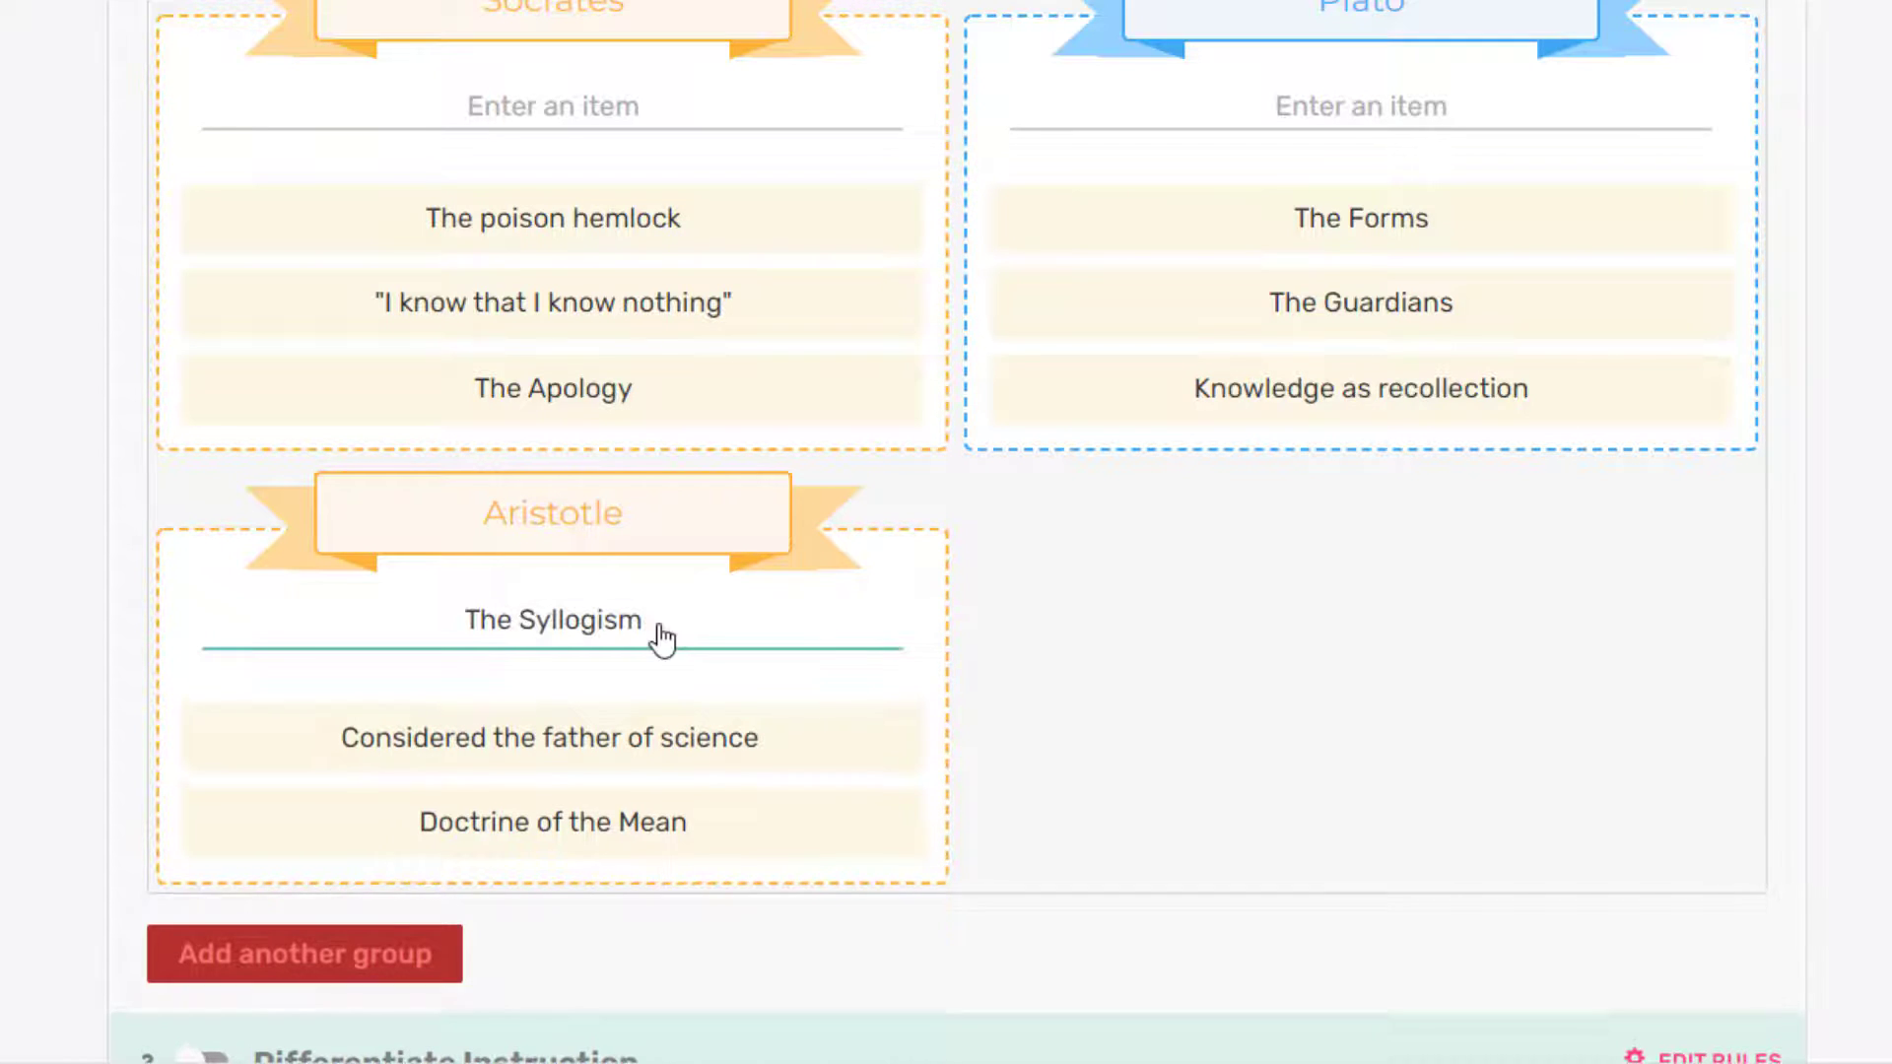
pyautogui.press('Return')
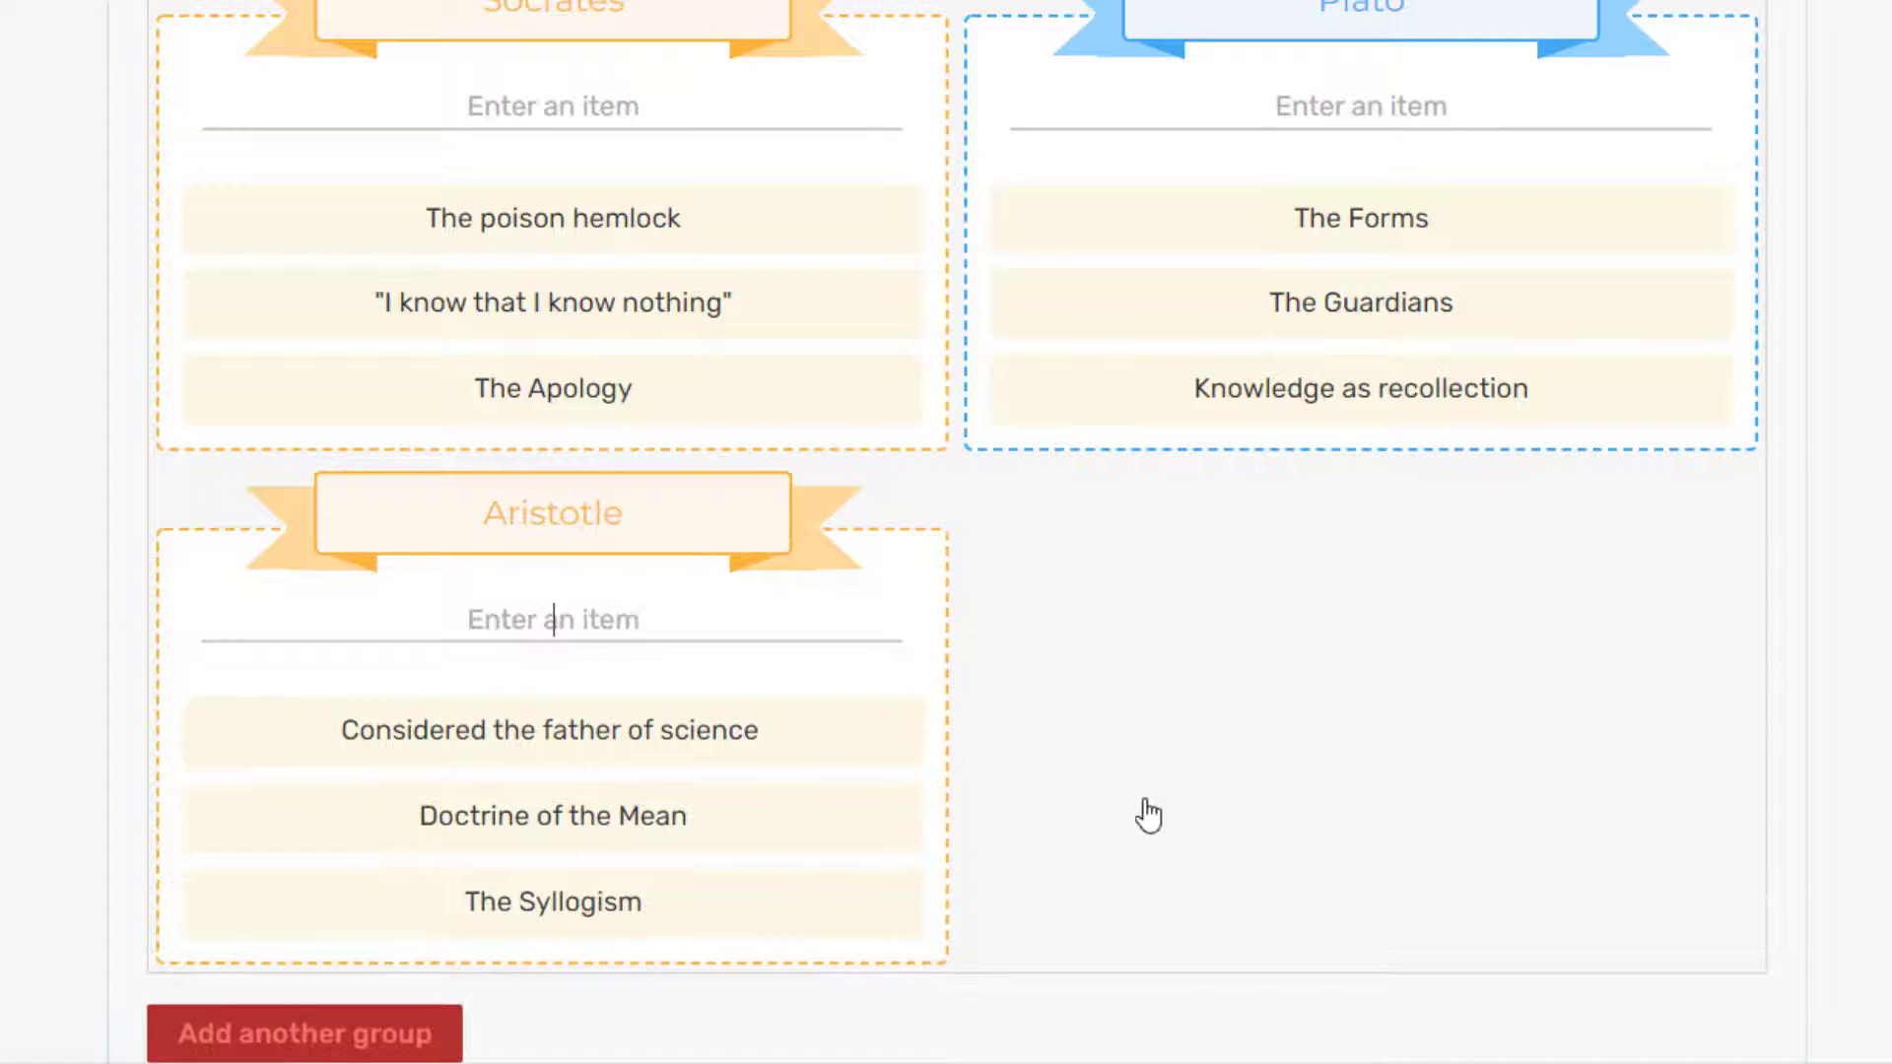
pyautogui.scroll(-10, 1132, 794)
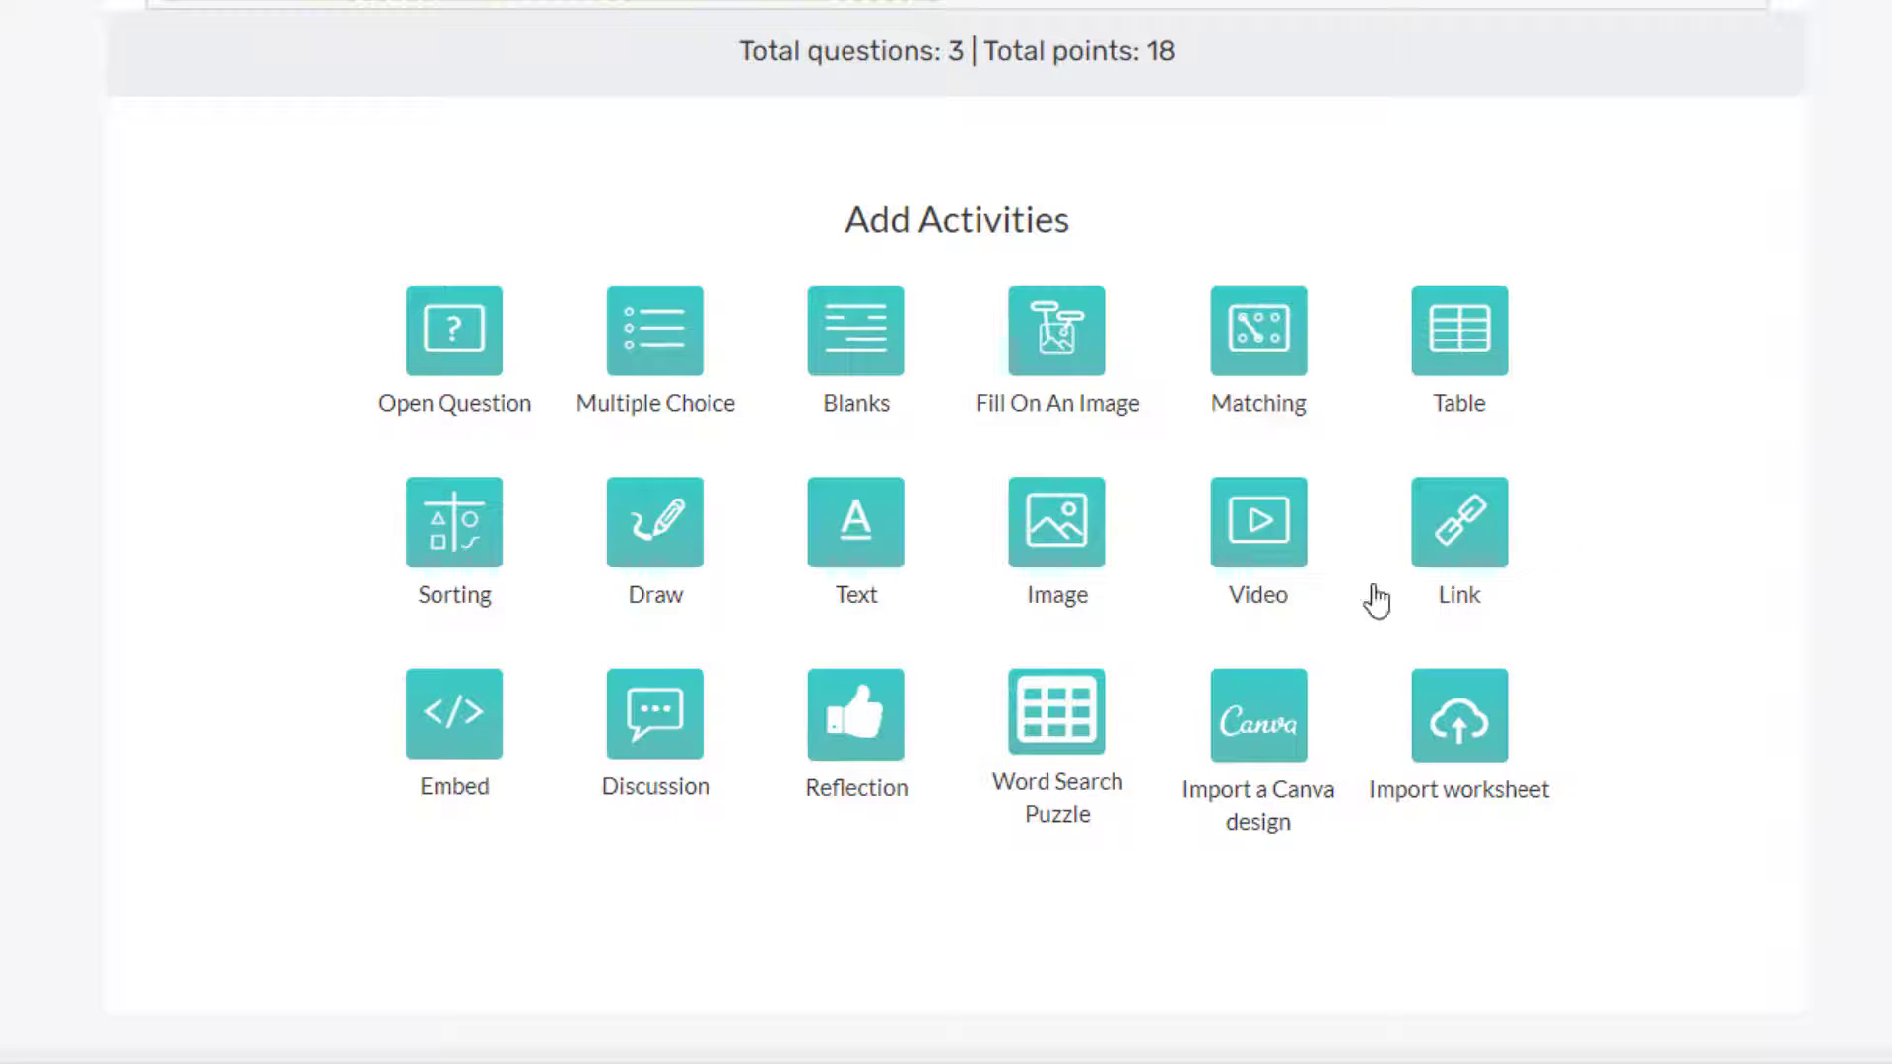
# Step: Add an open question titled 'Name' to the worksheet
pyautogui.click(456, 339)
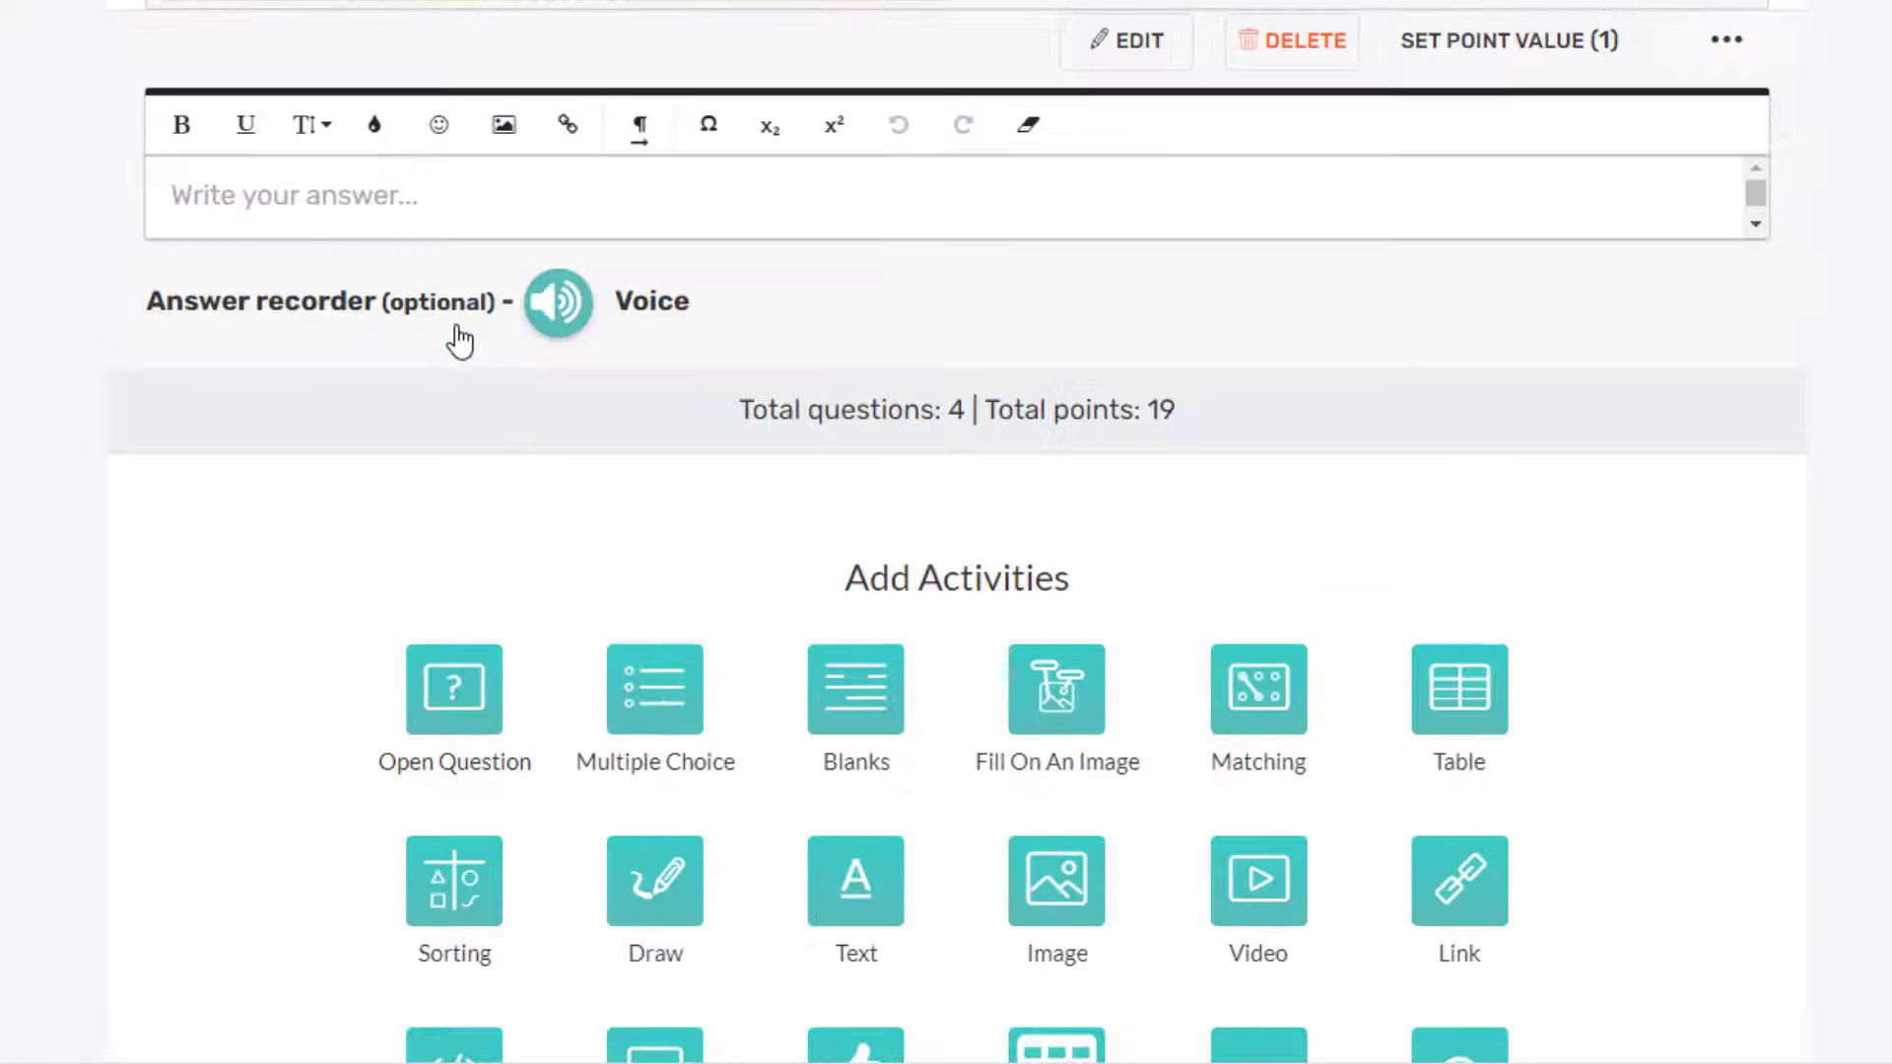
pyautogui.click(308, 289)
pyautogui.write('Name')
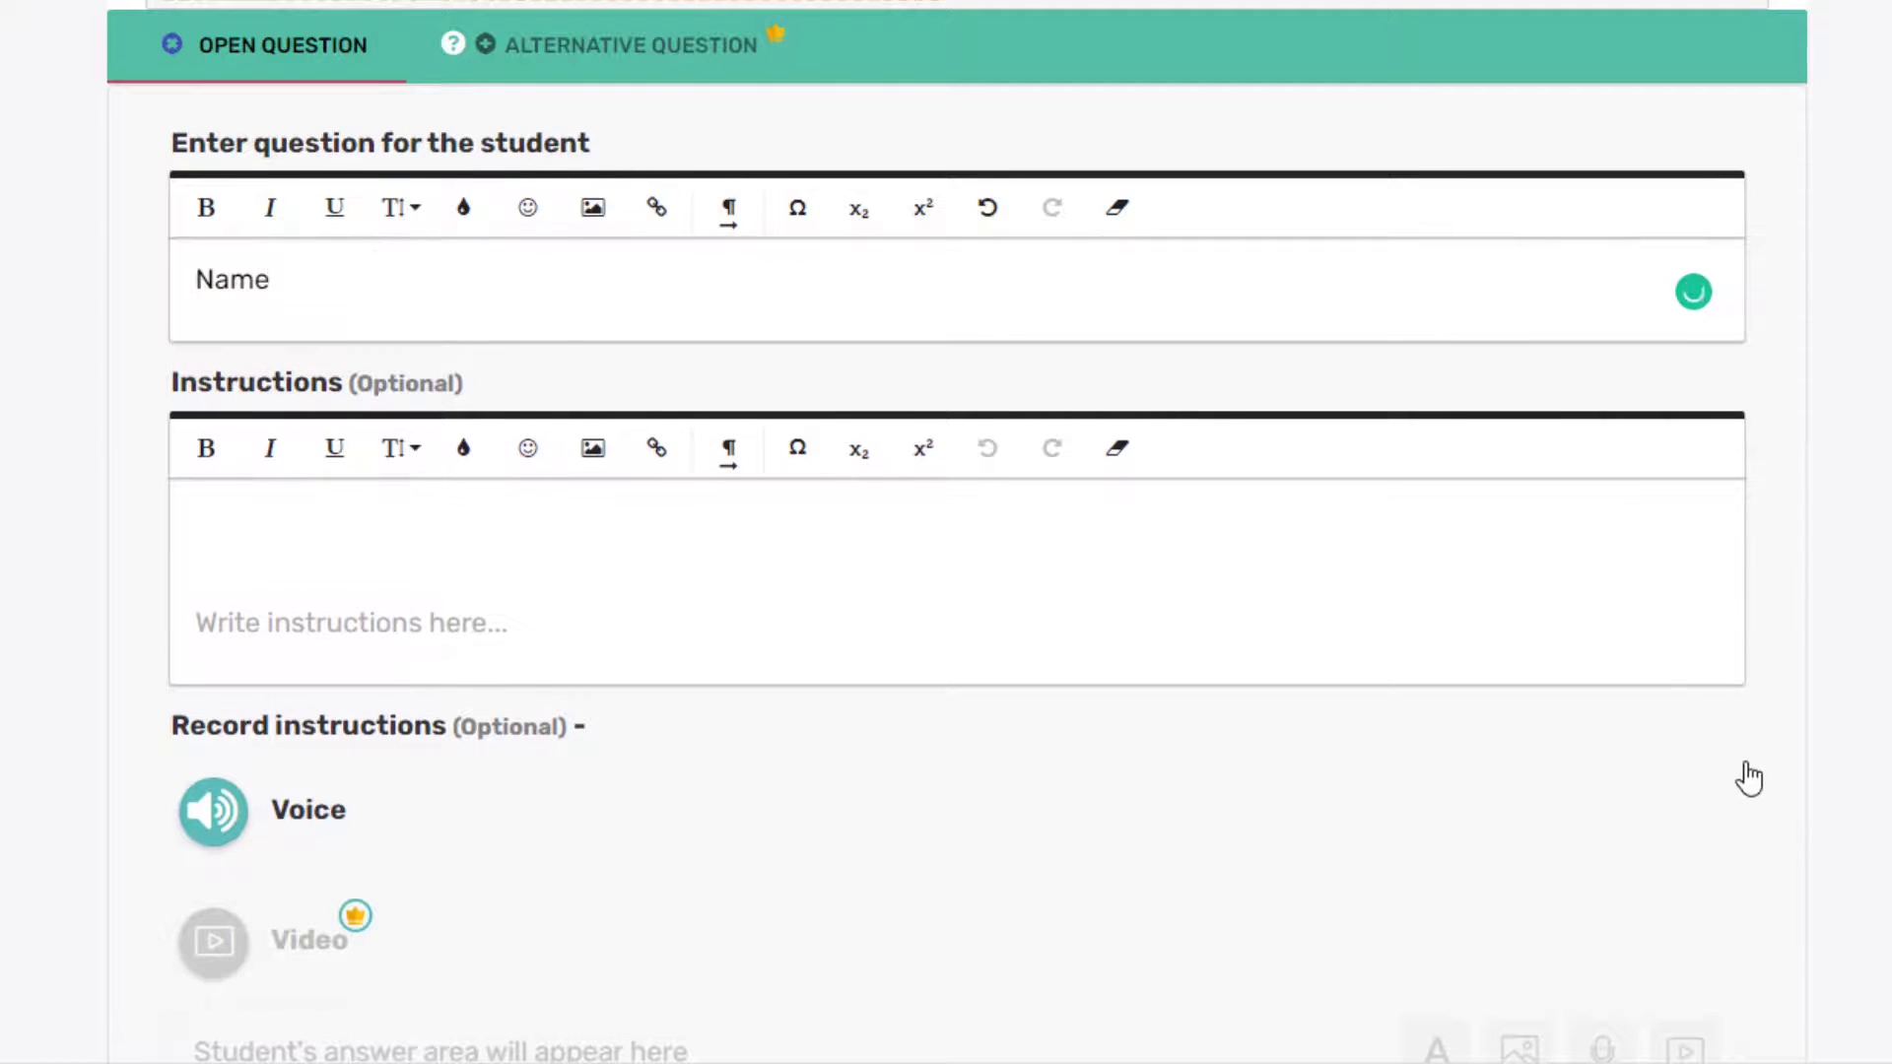
pyautogui.scroll(-9, 1749, 779)
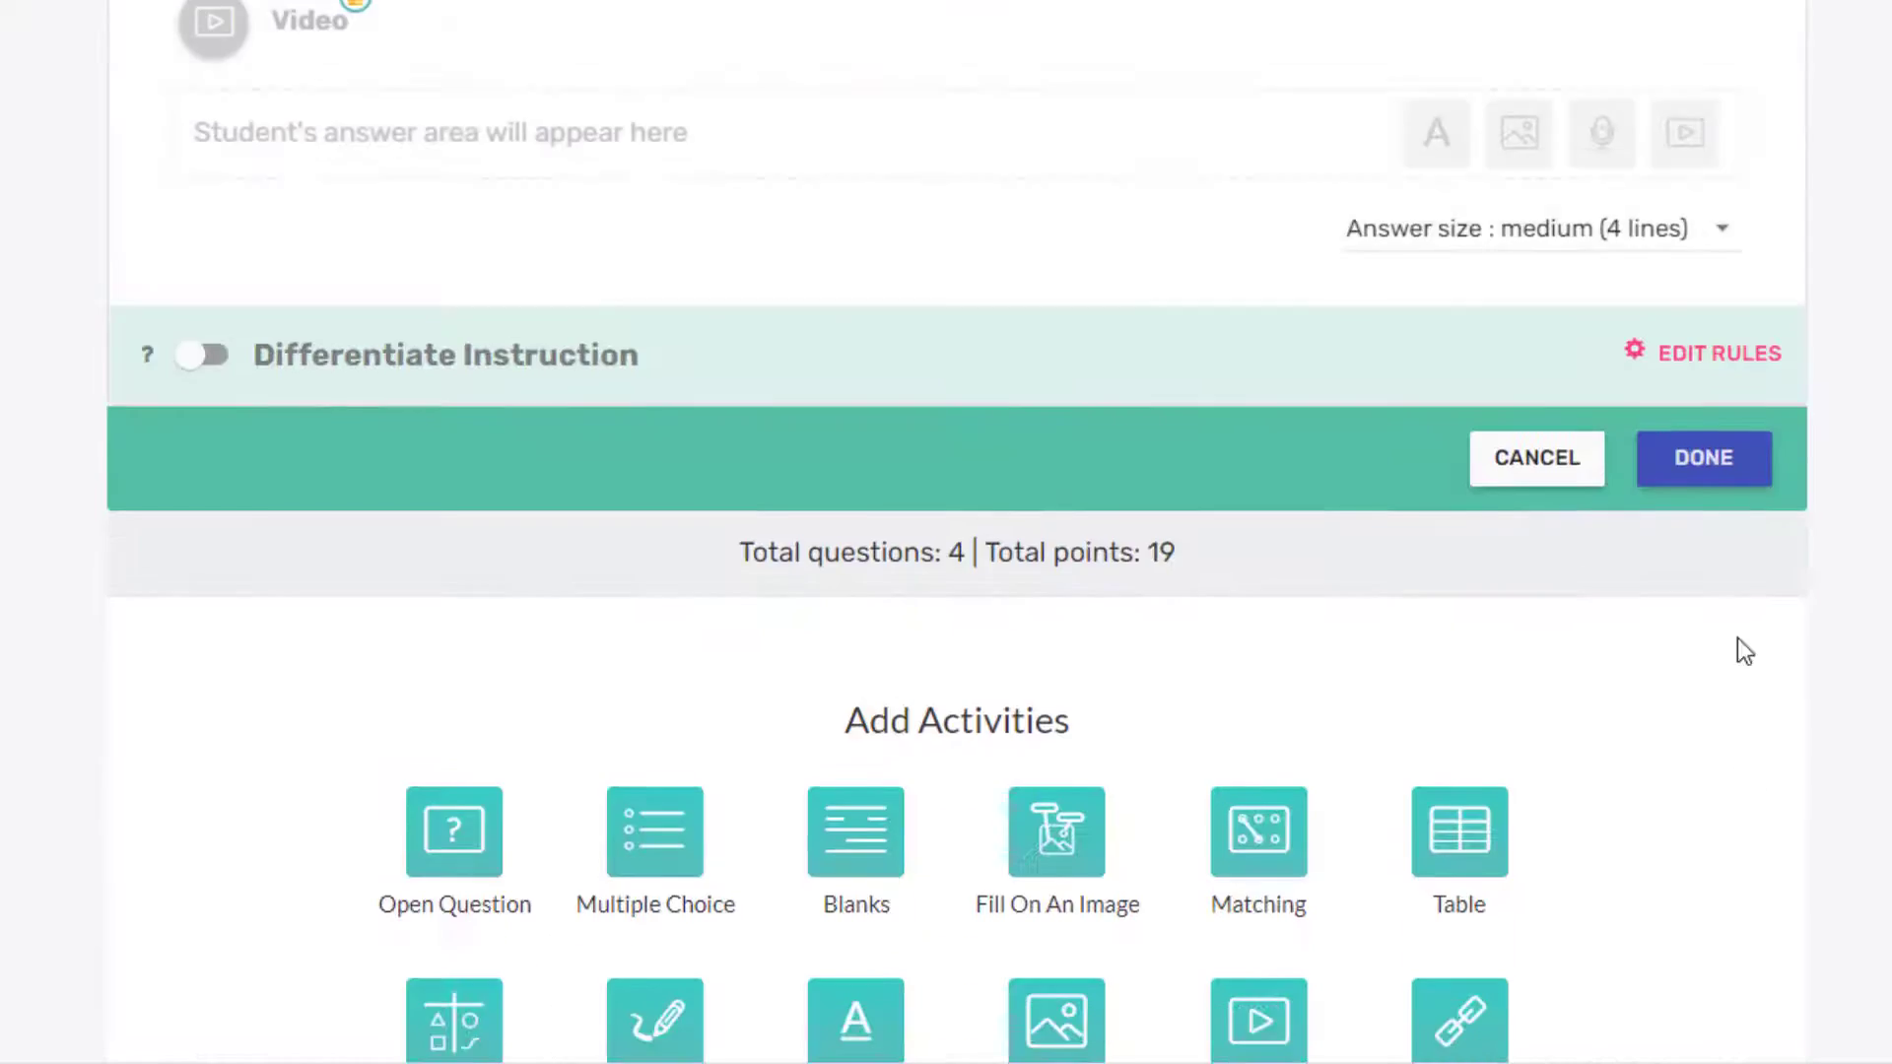
pyautogui.click(1750, 459)
# Step: Move the Name question to first position in the worksheet
pyautogui.scroll(8, 1765, 444)
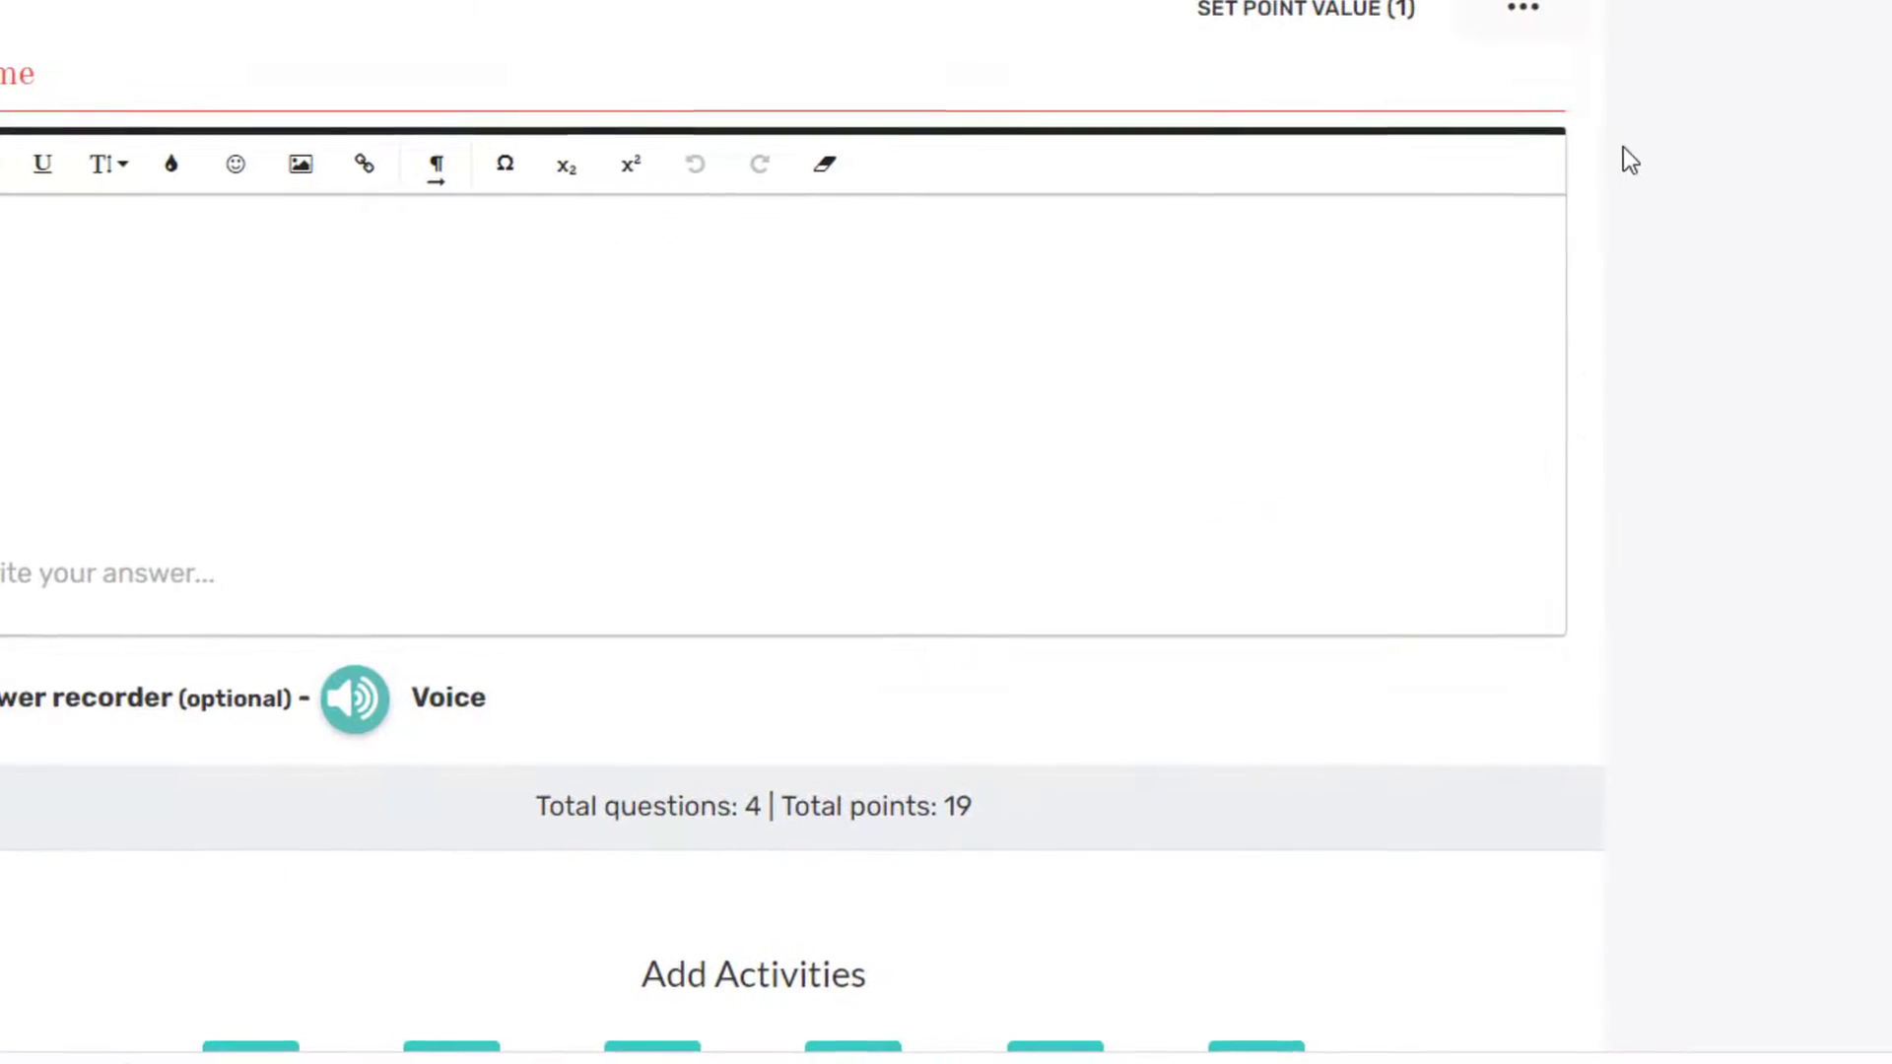
pyautogui.scroll(2, 1618, 163)
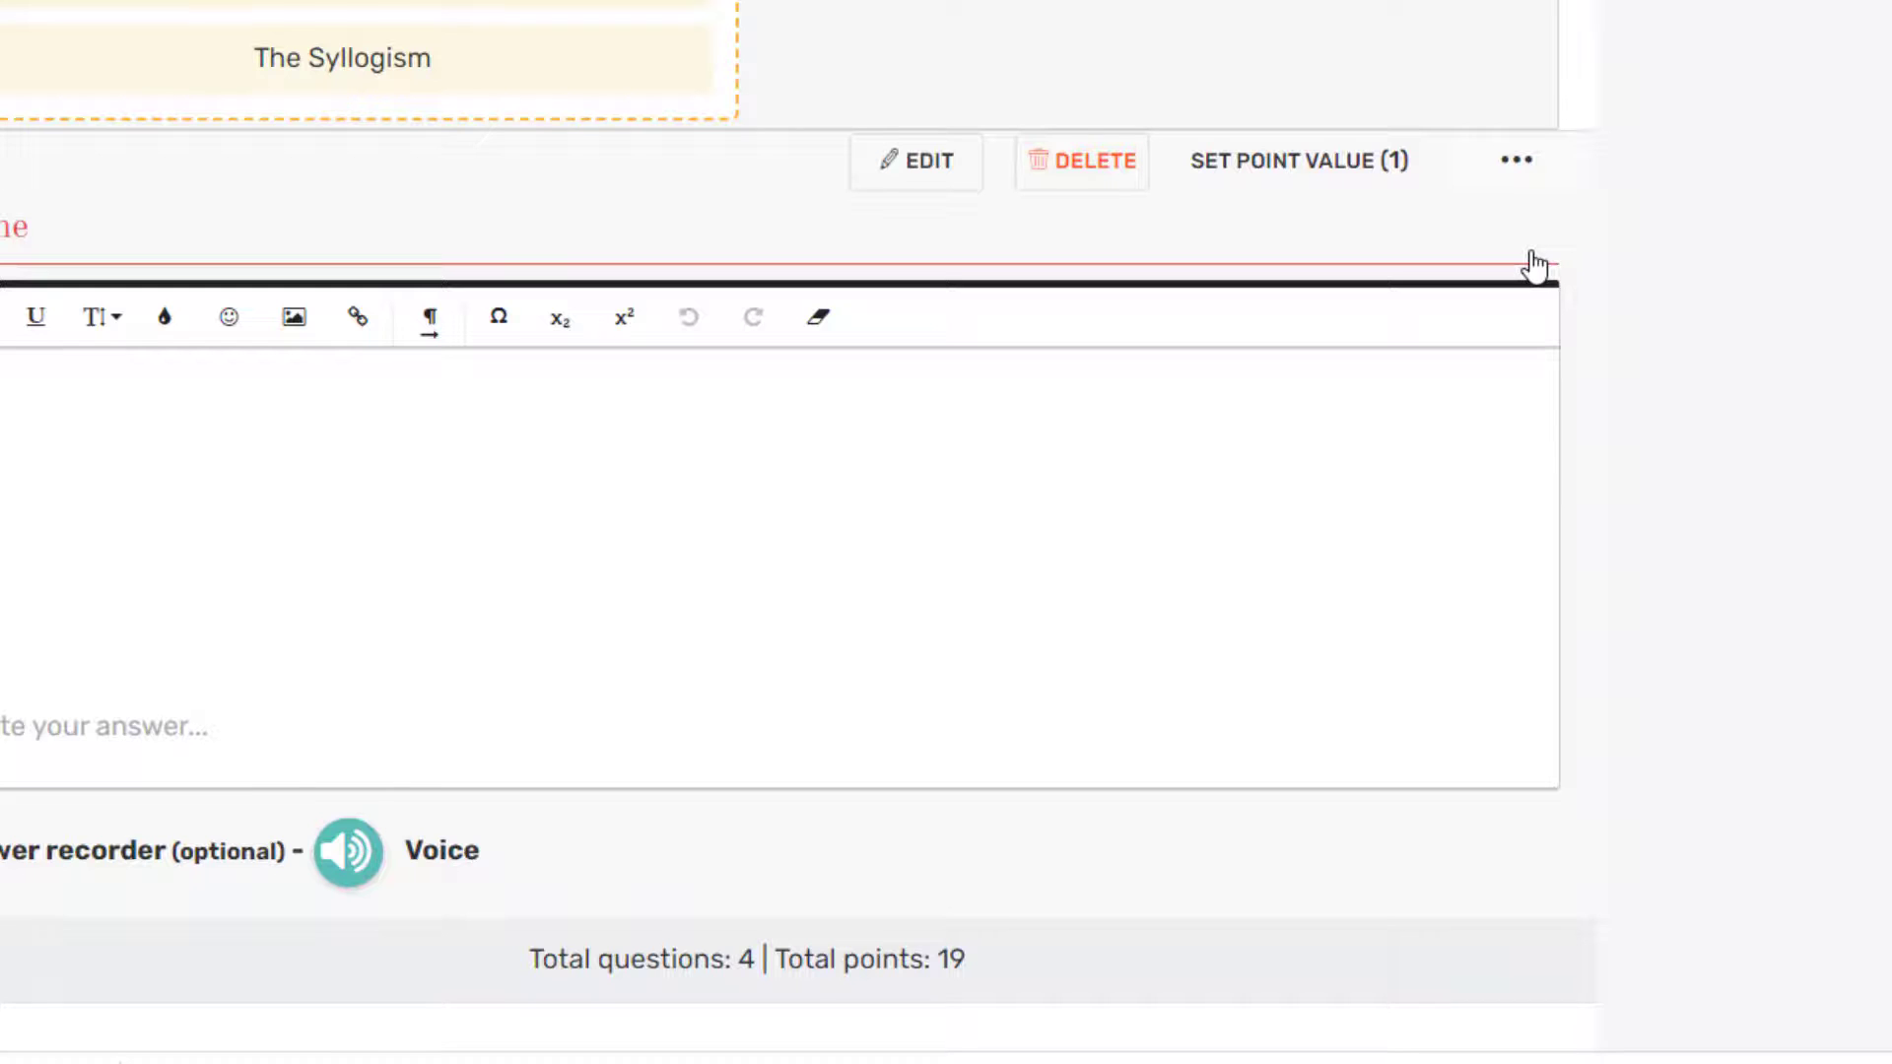
pyautogui.click(1516, 166)
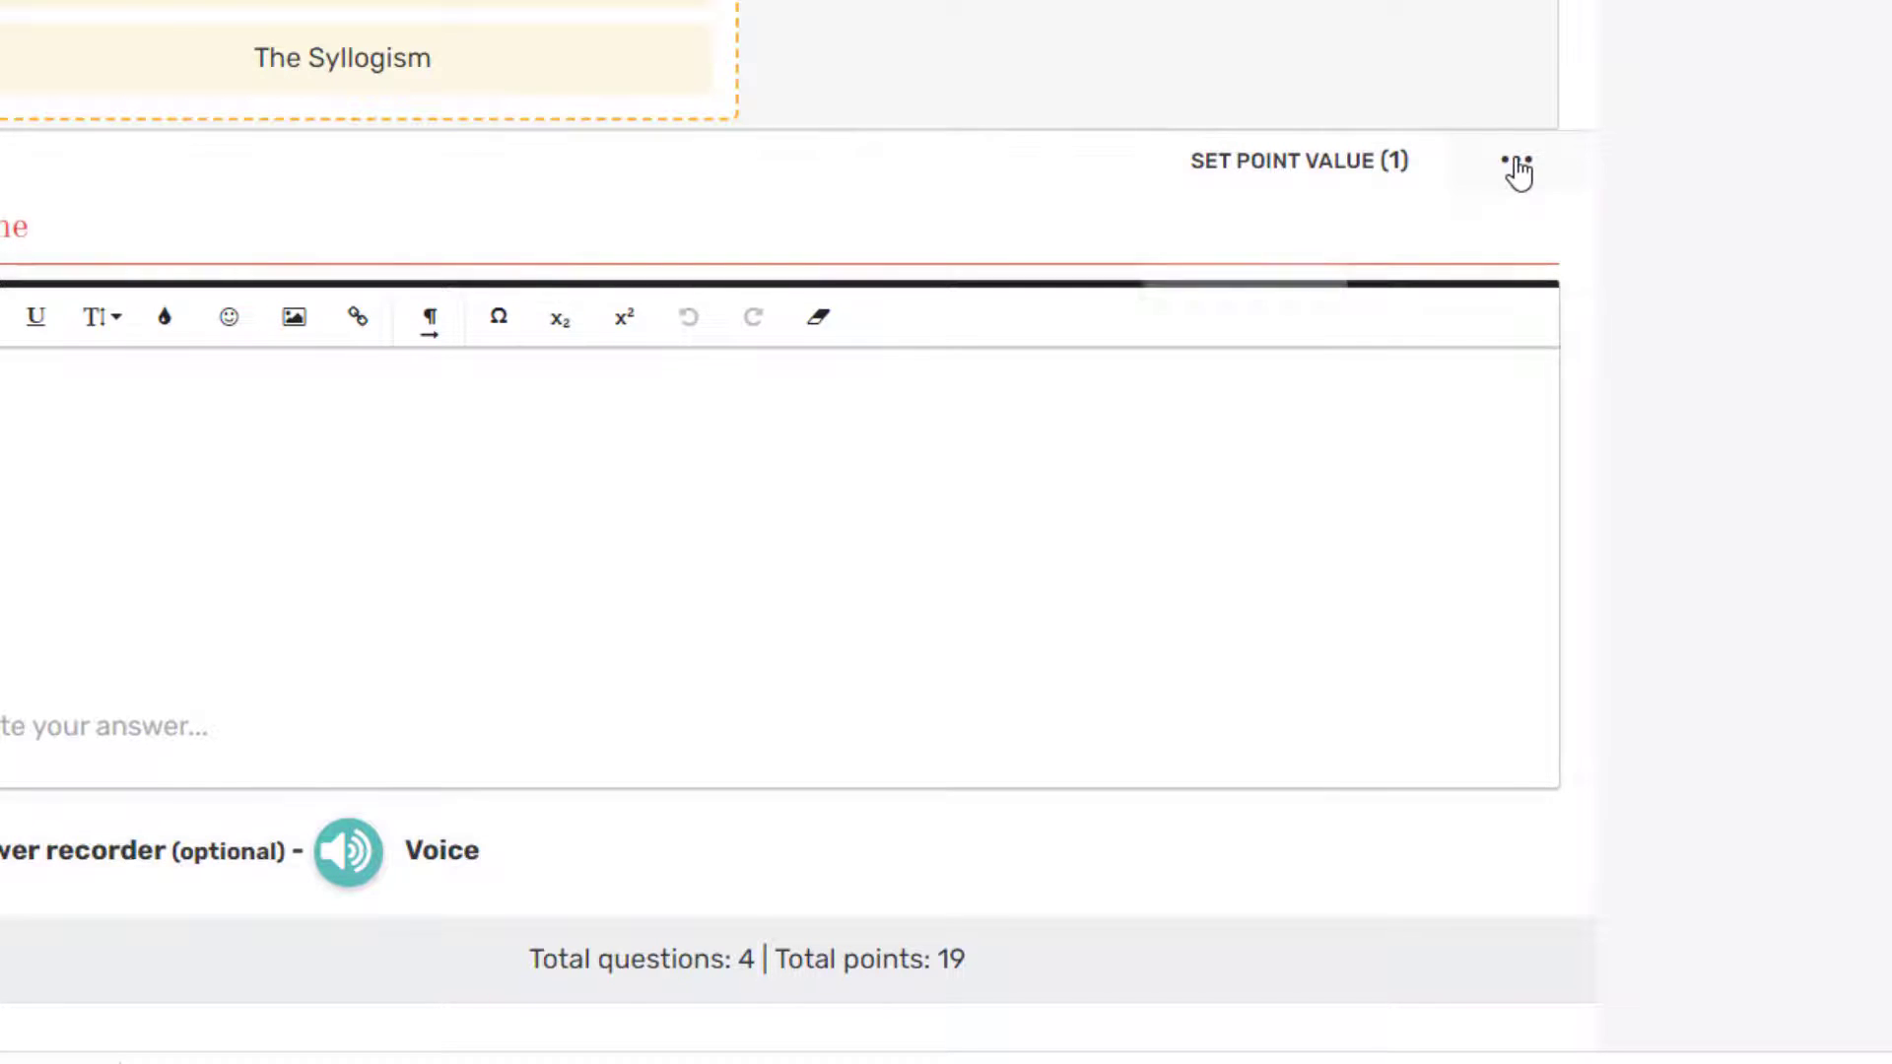
pyautogui.moveTo(1359, 264)
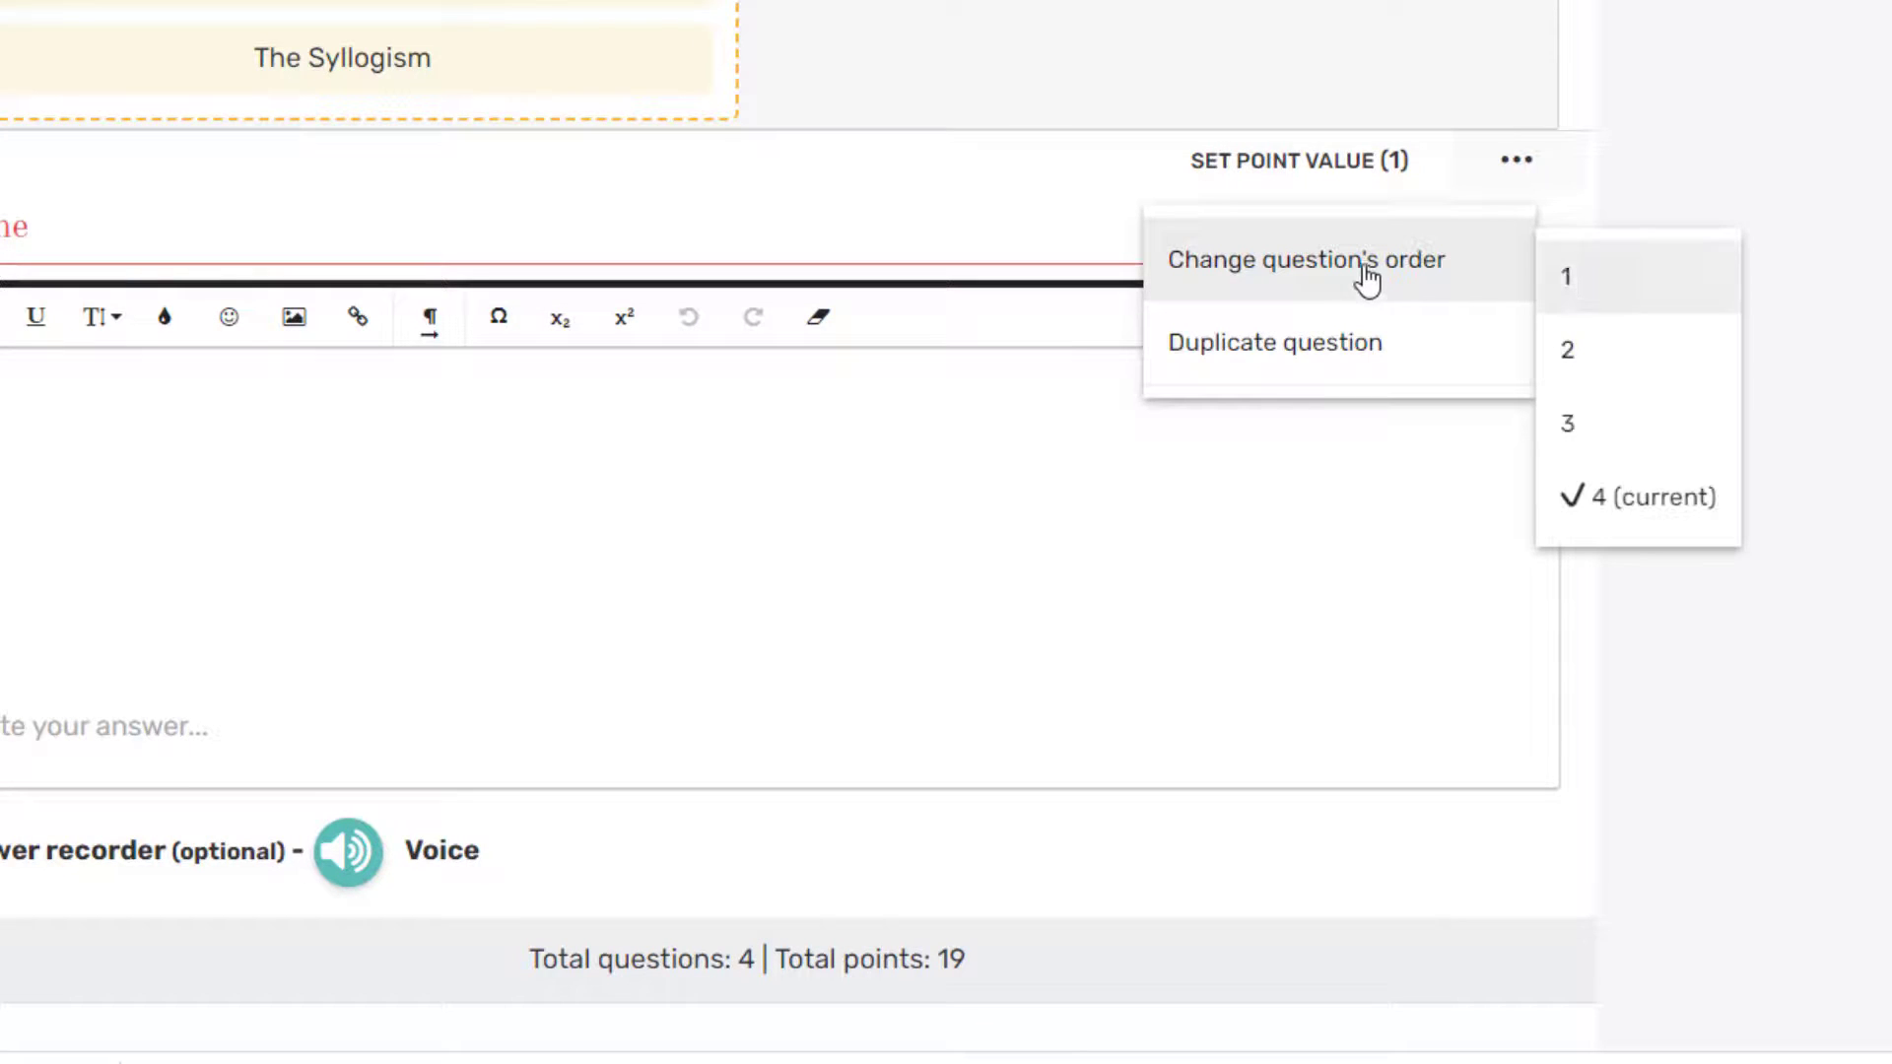
pyautogui.click(1581, 283)
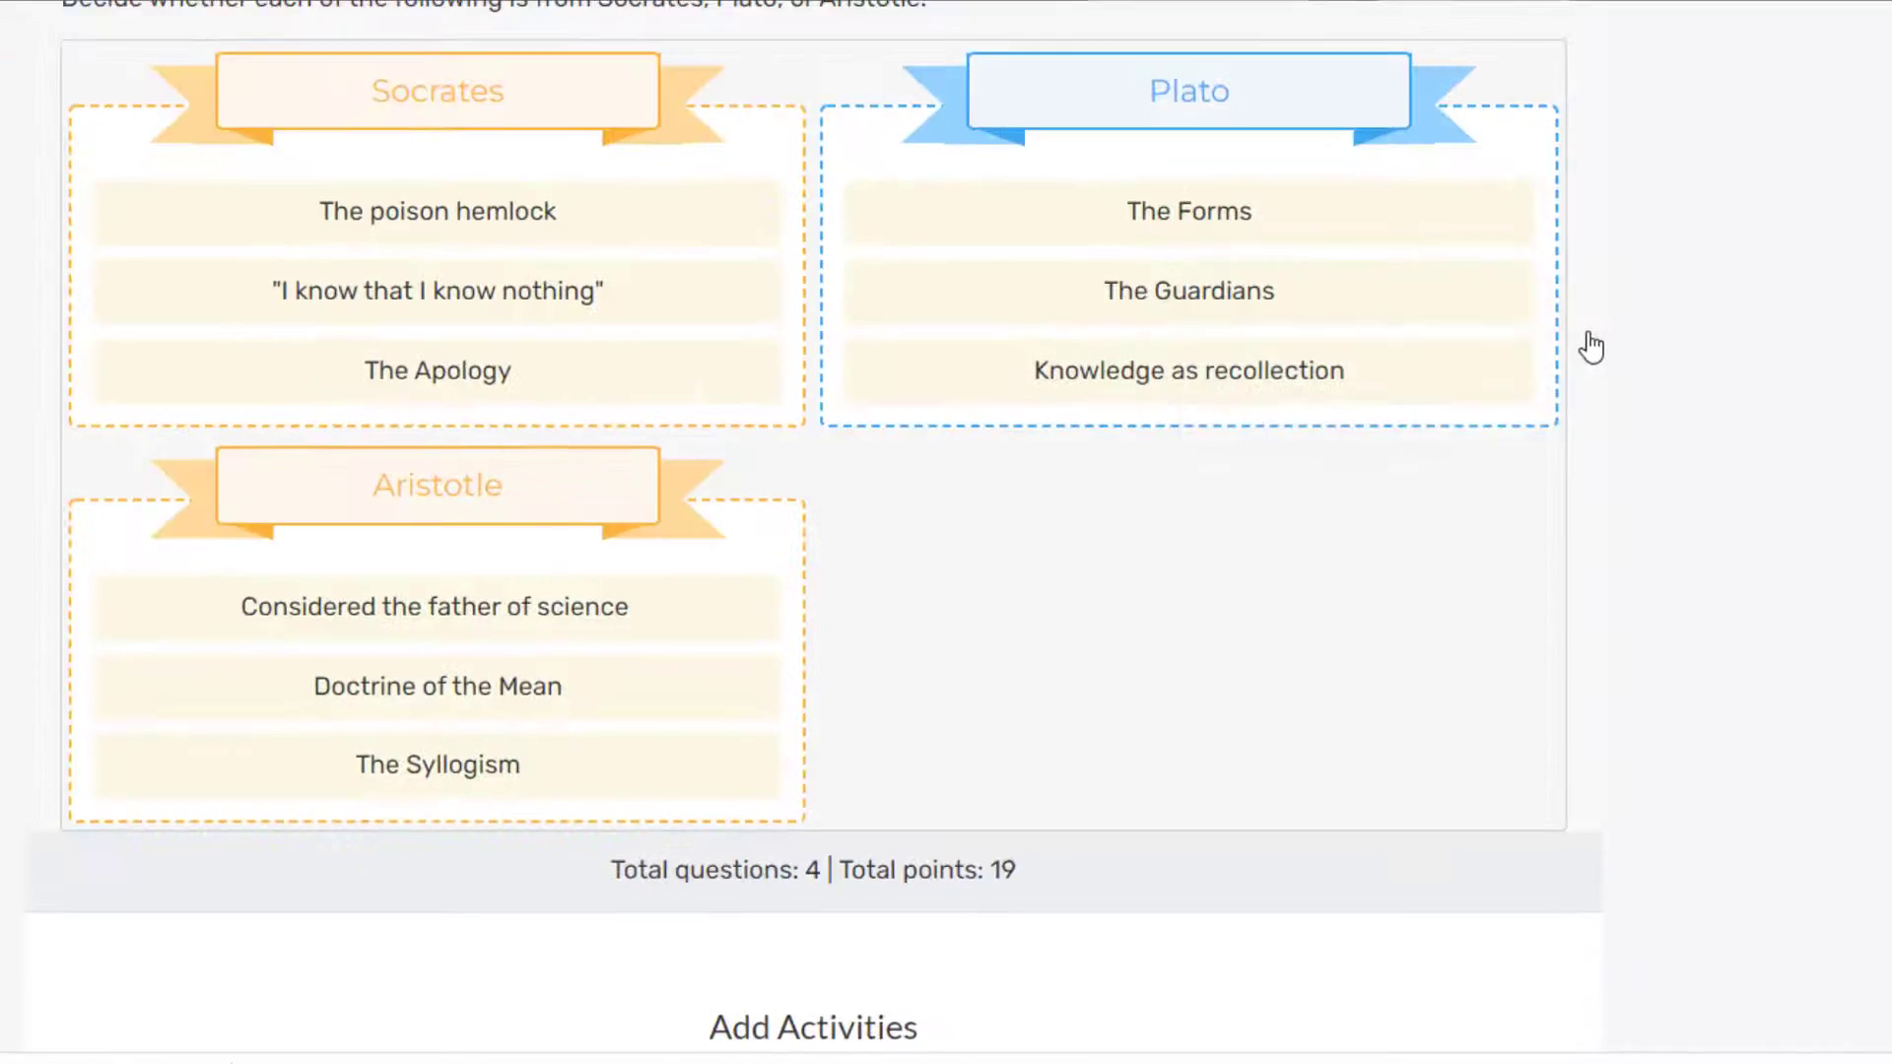
pyautogui.scroll(5, 1795, 715)
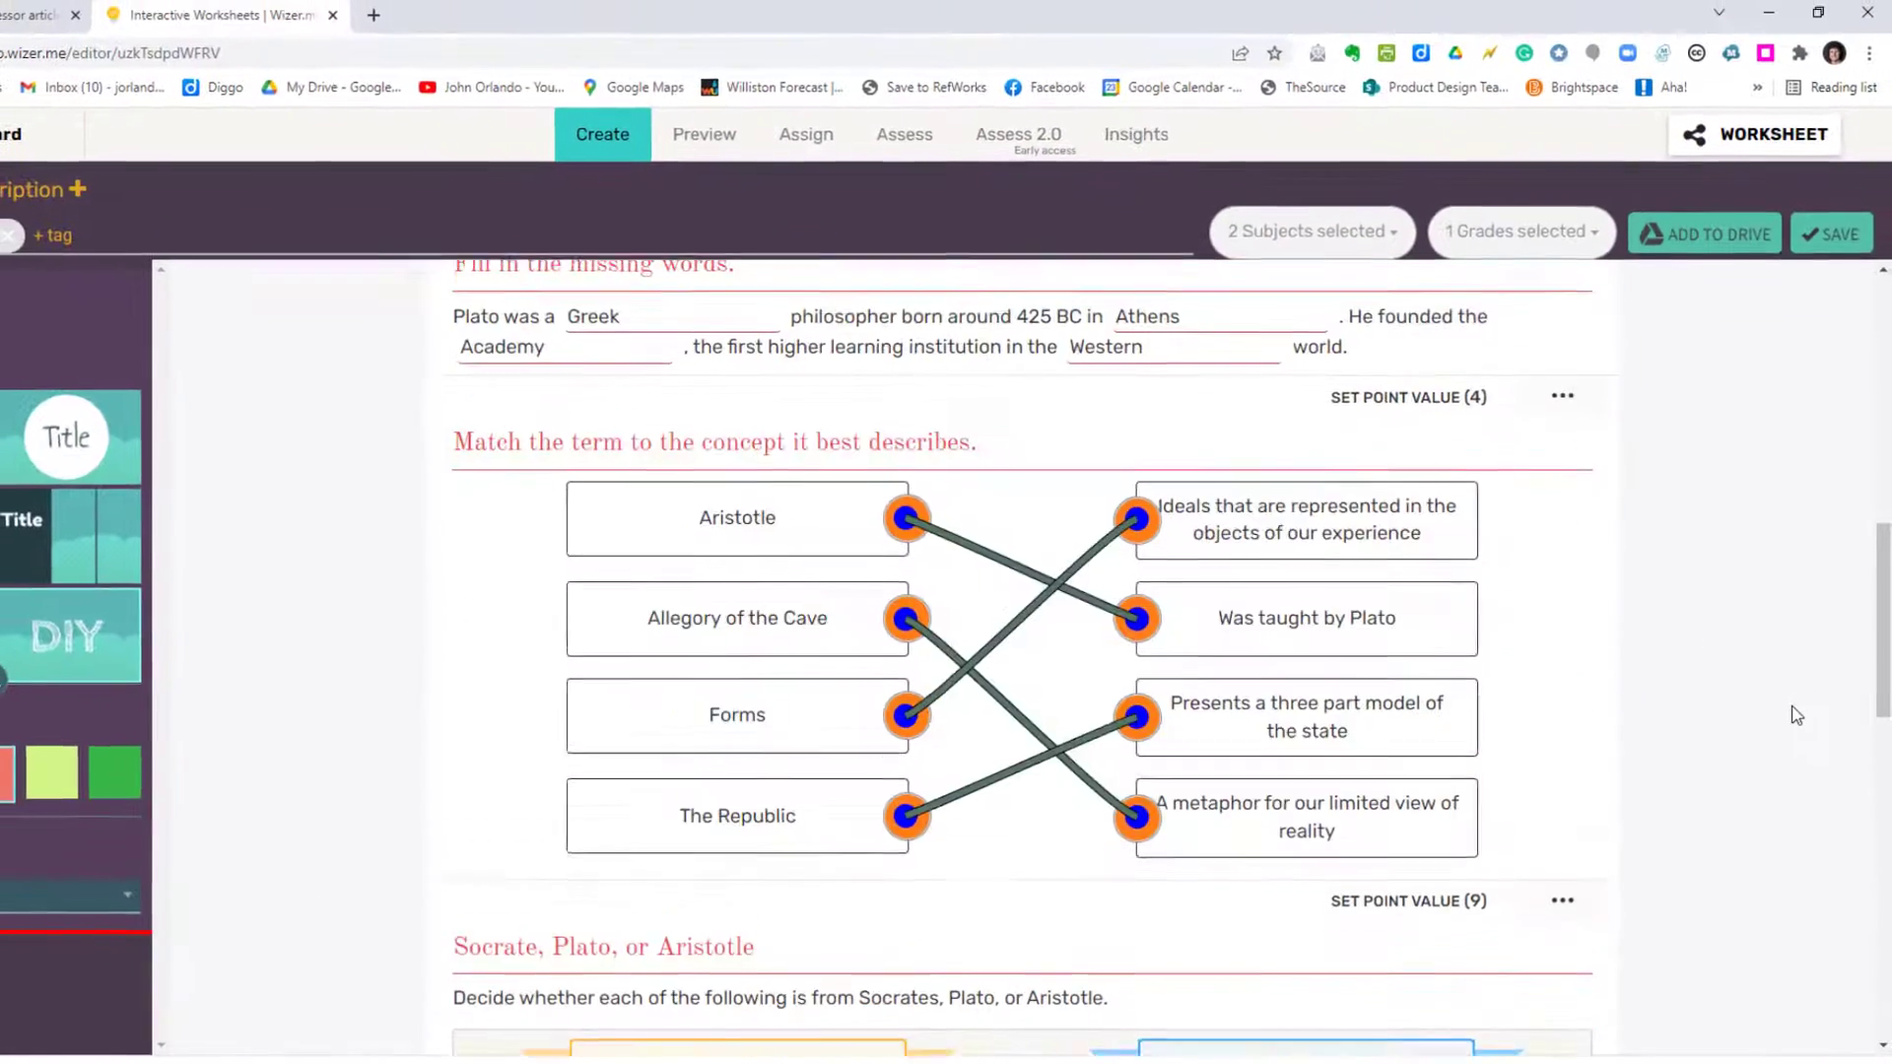
# Step: Save the worksheet, switch to student preview and enter a student's name
pyautogui.scroll(10, 1796, 716)
pyautogui.click(1833, 235)
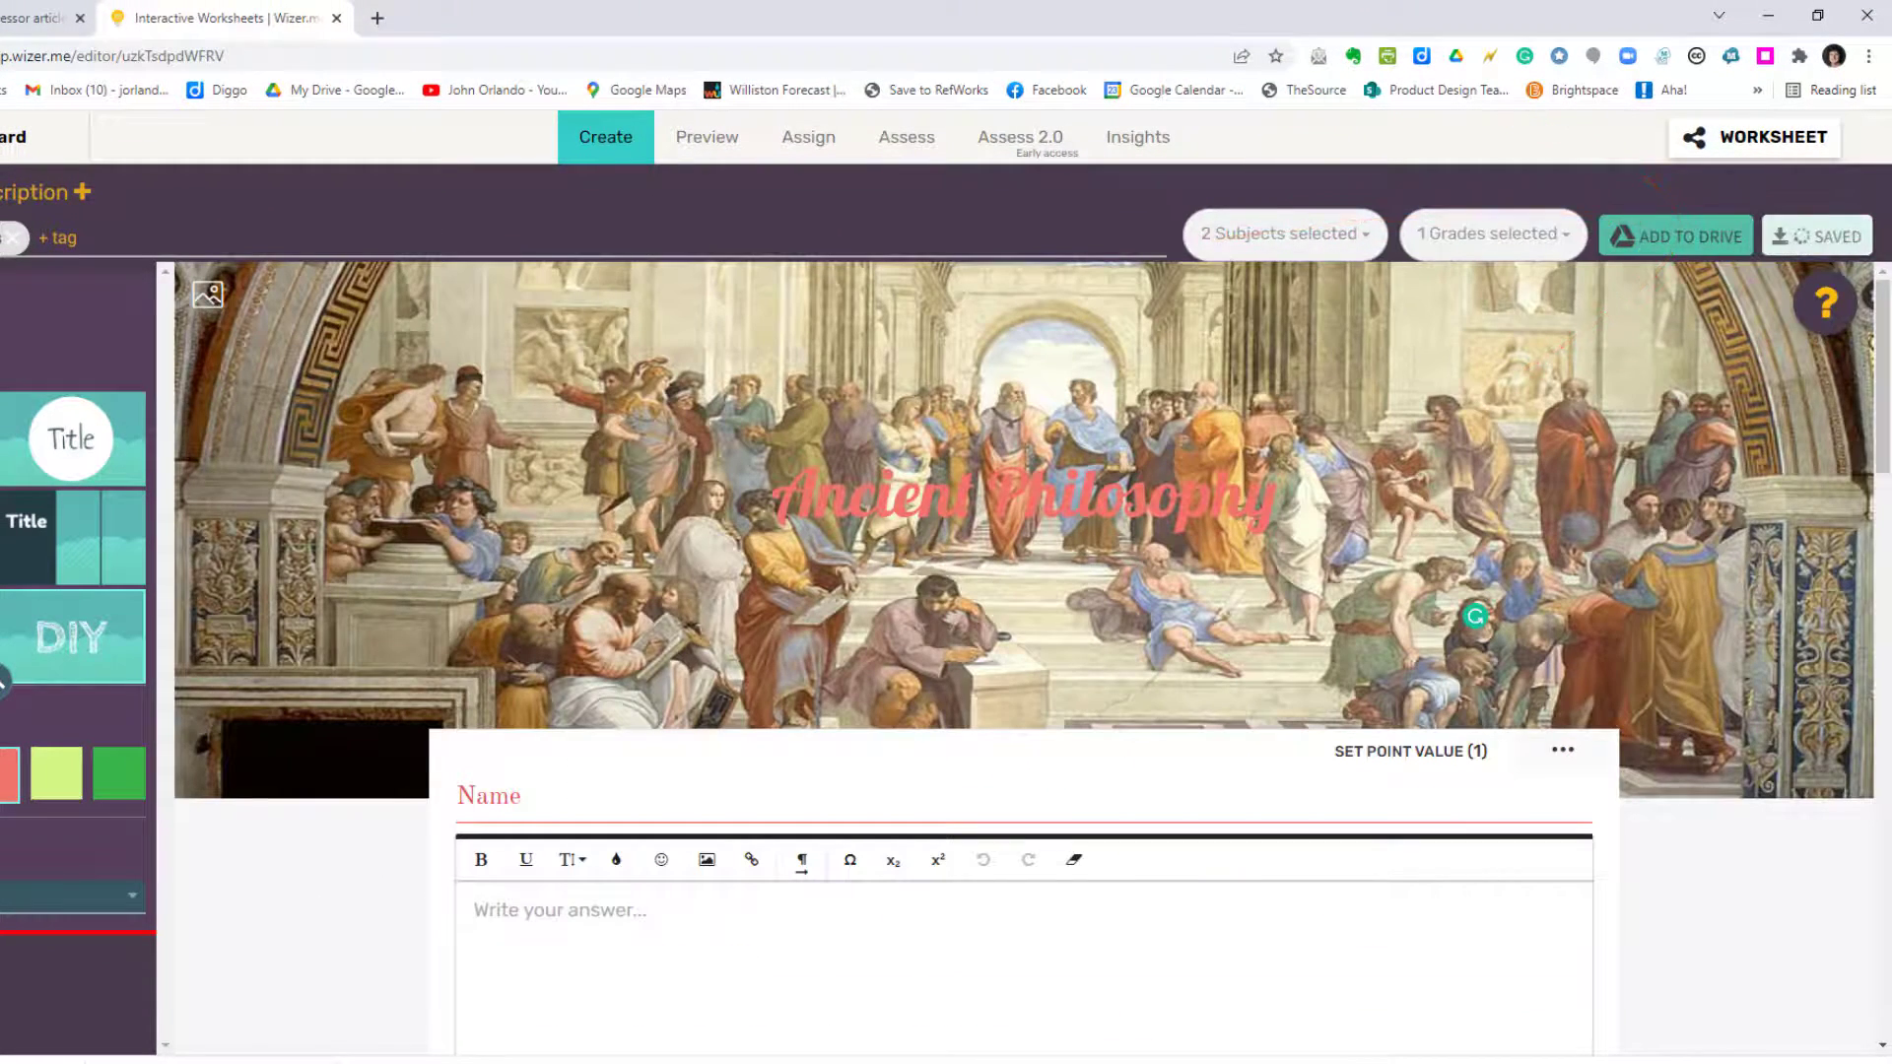
pyautogui.click(700, 140)
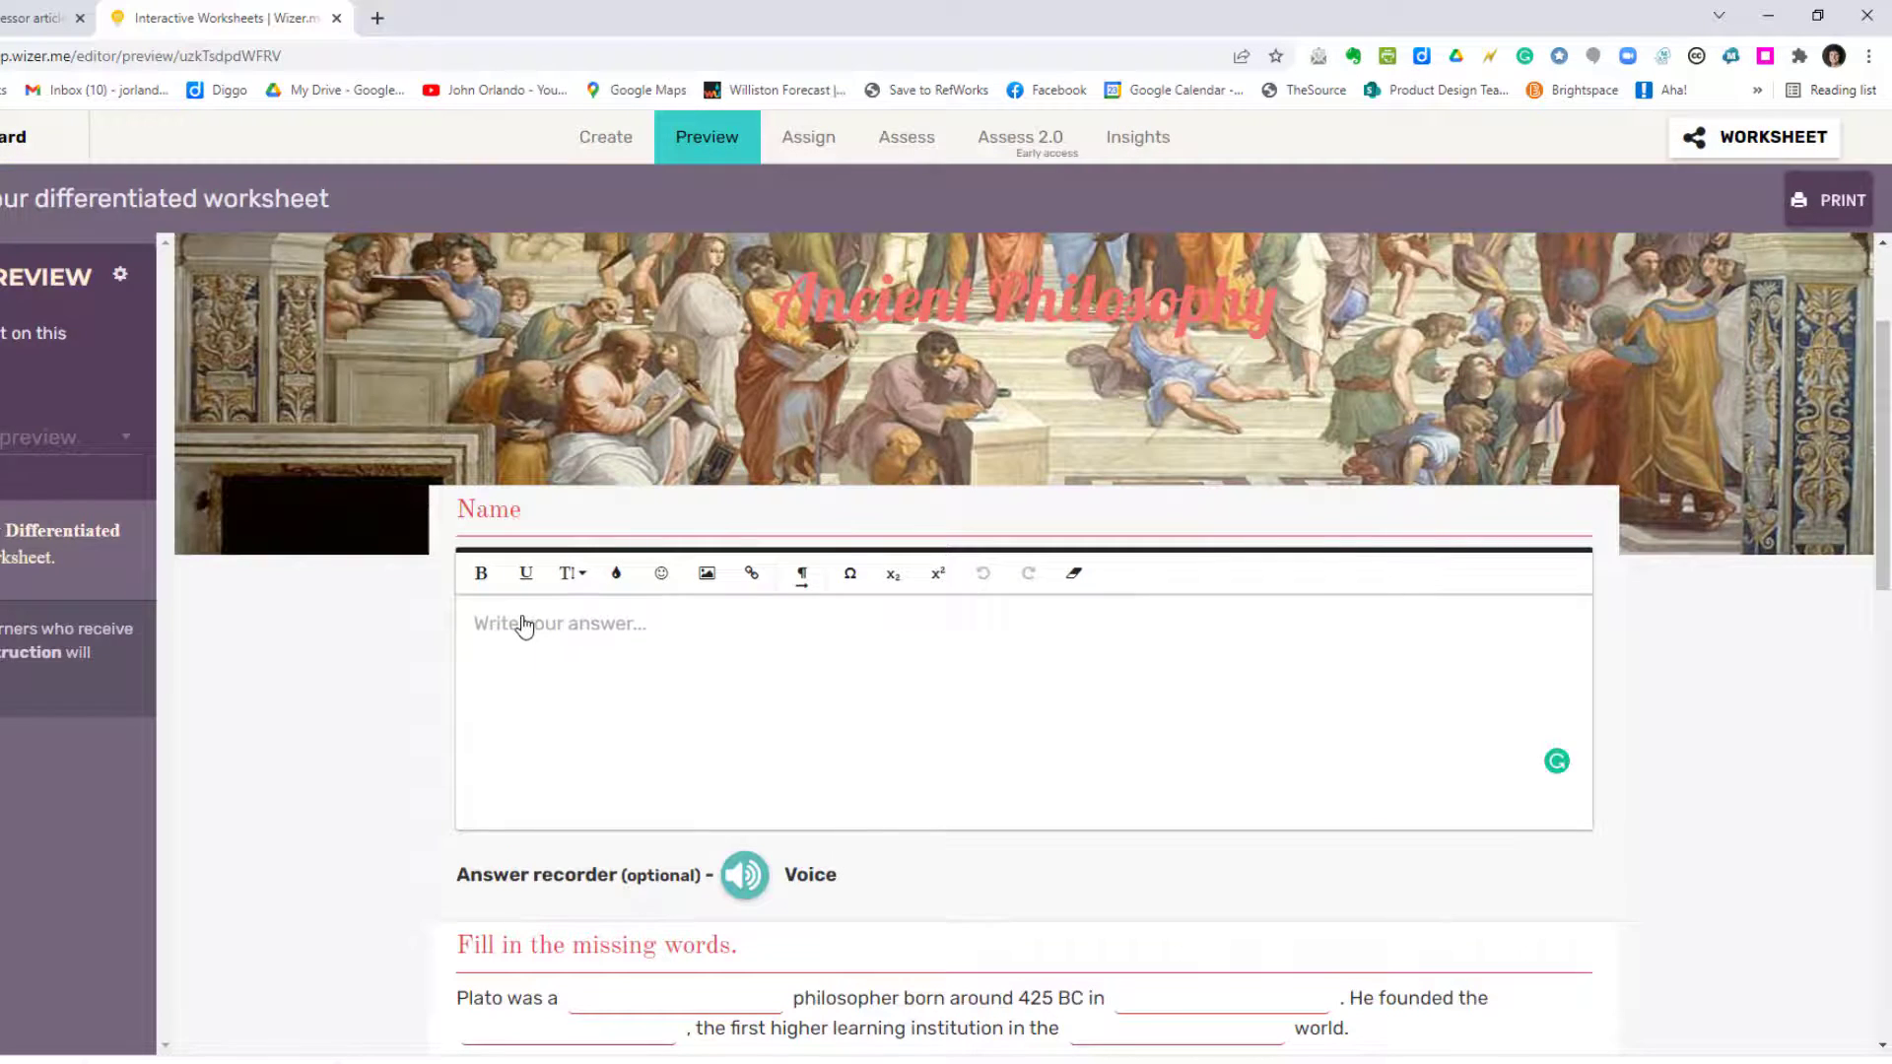
# Step: Fill the four Plato blanks with Greek, Athens, Academy and Western
pyautogui.scroll(-3, 243, 671)
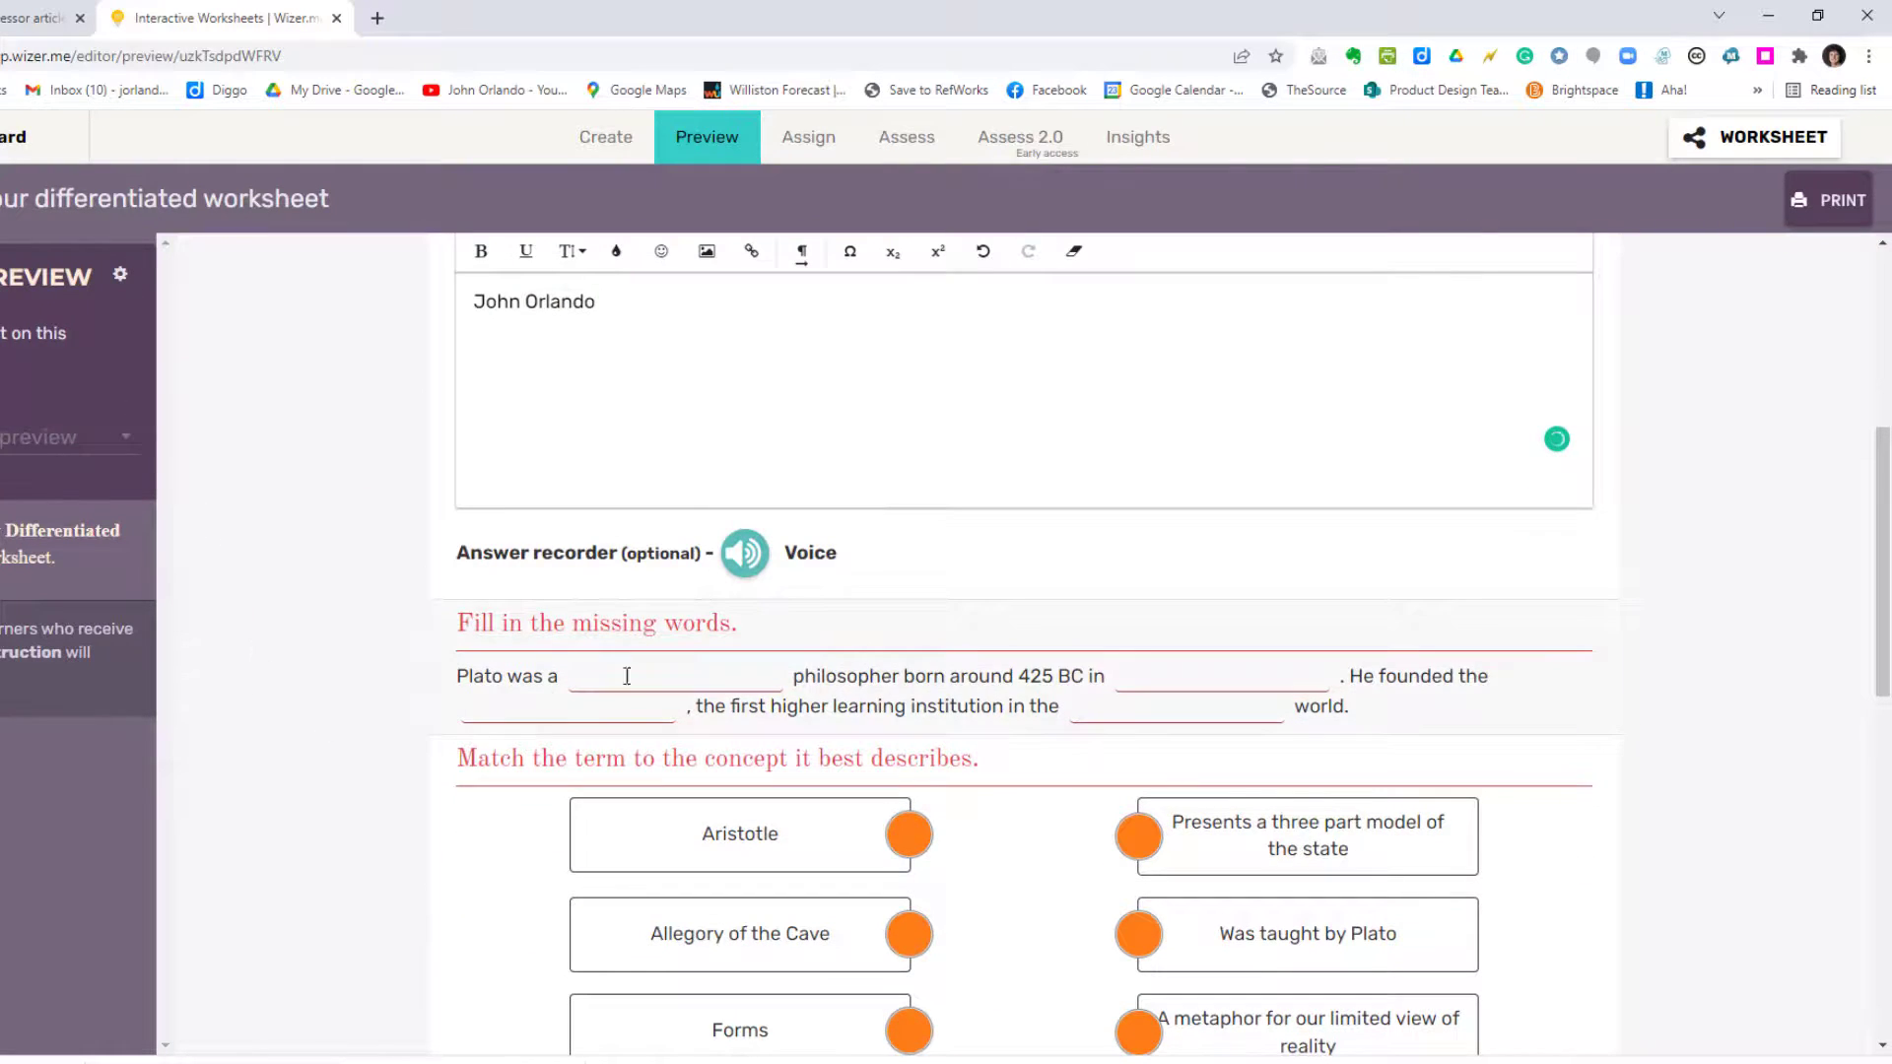
pyautogui.click(592, 684)
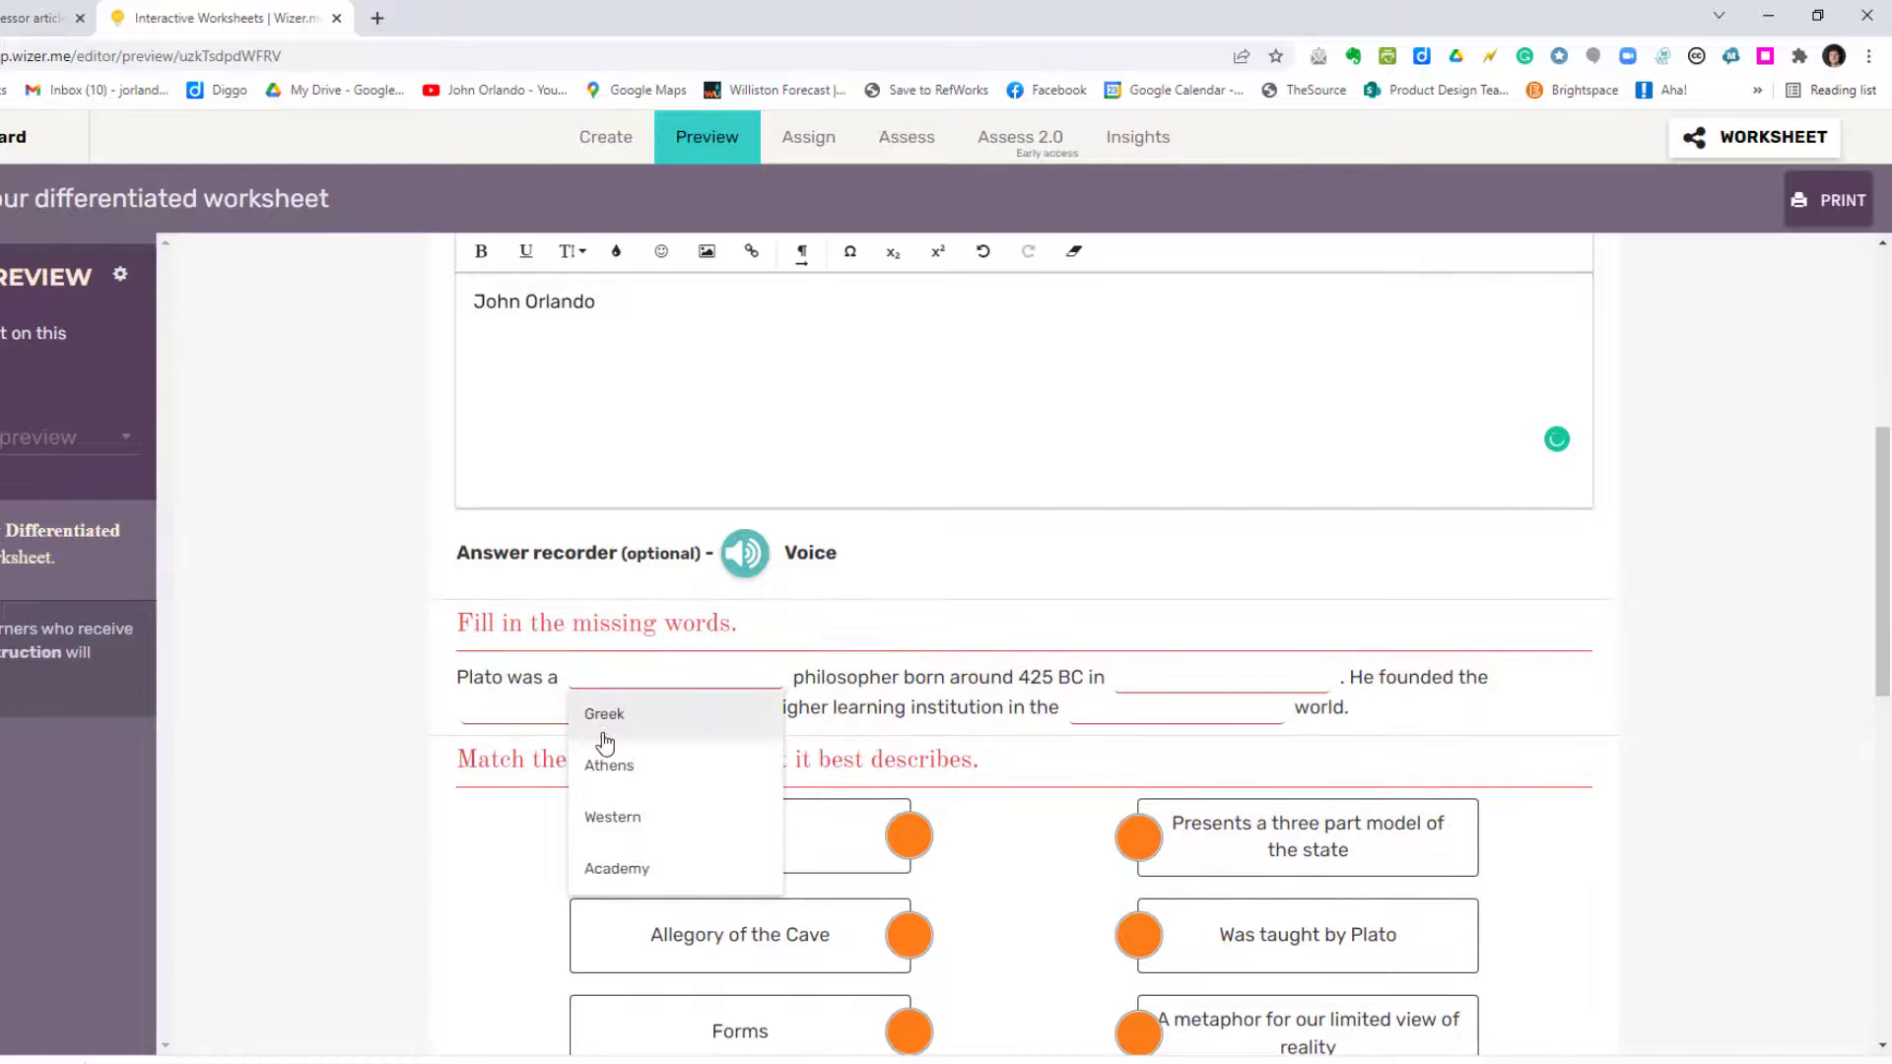
pyautogui.click(606, 718)
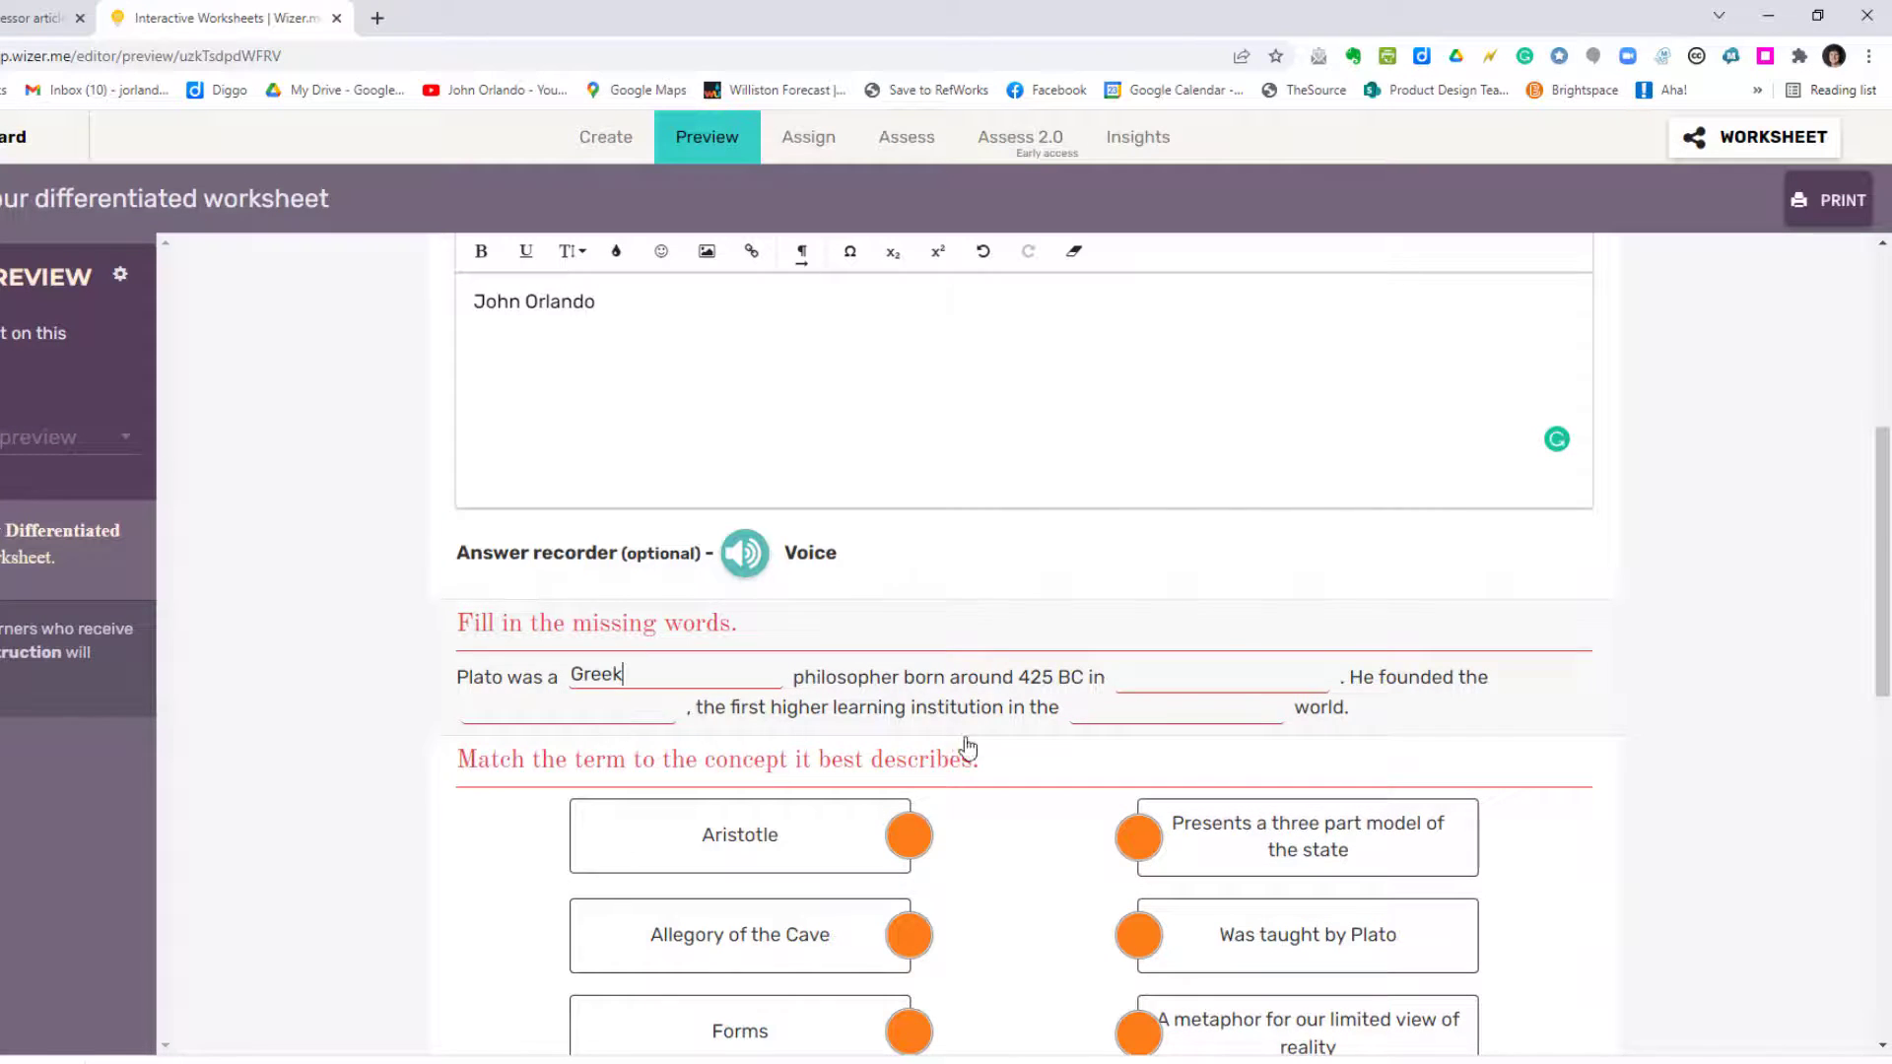
pyautogui.click(1151, 676)
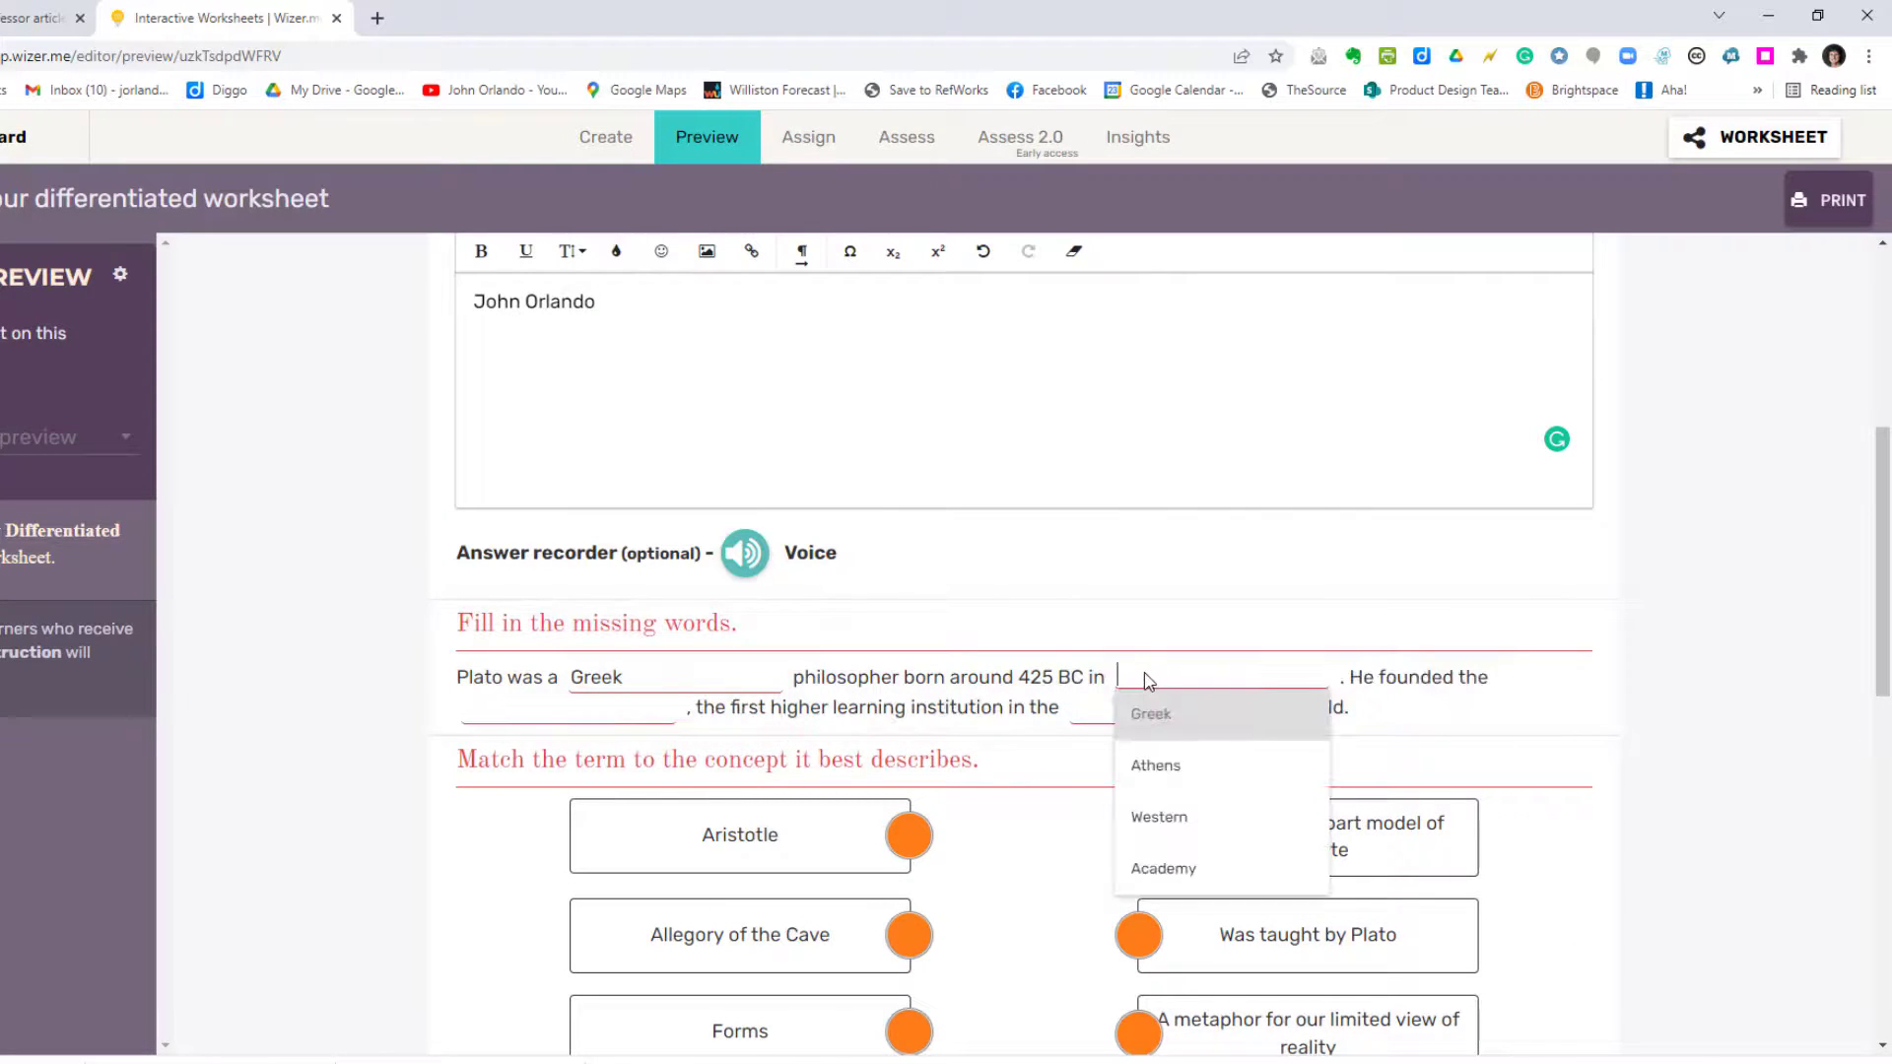
pyautogui.click(1171, 778)
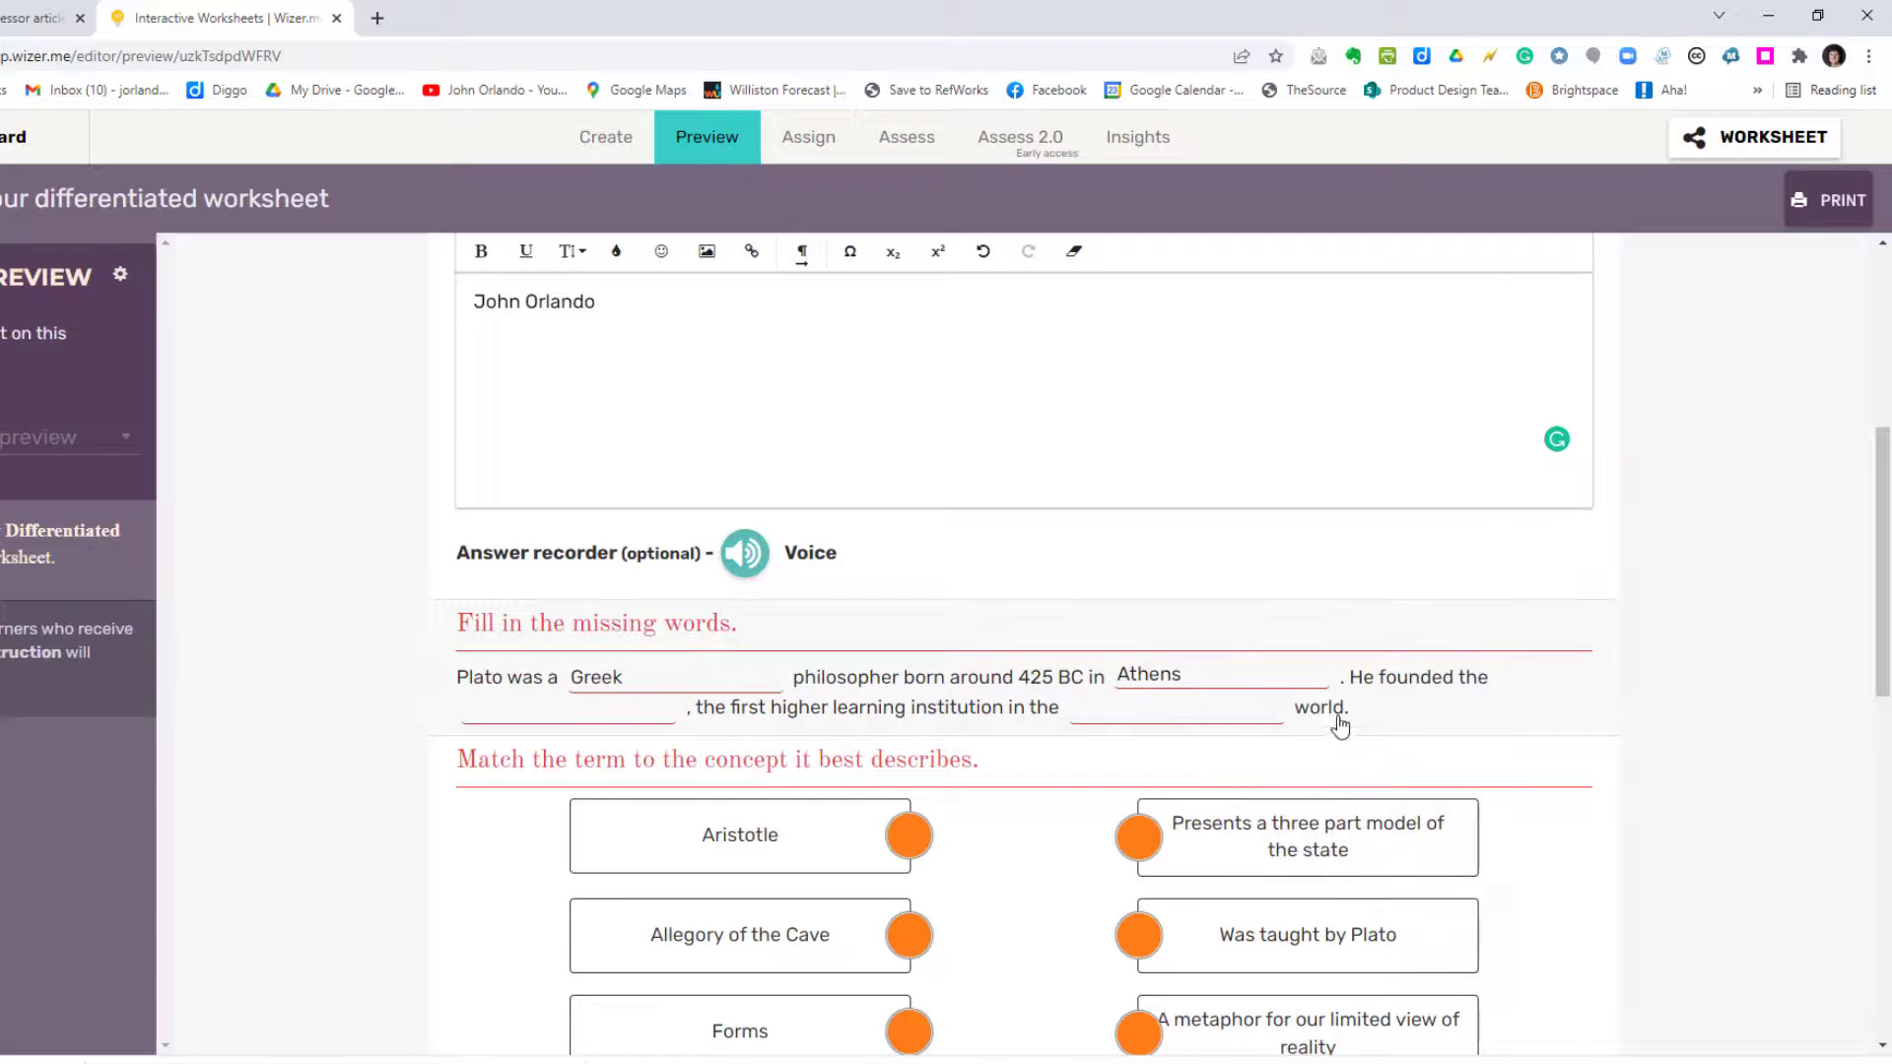
pyautogui.click(477, 707)
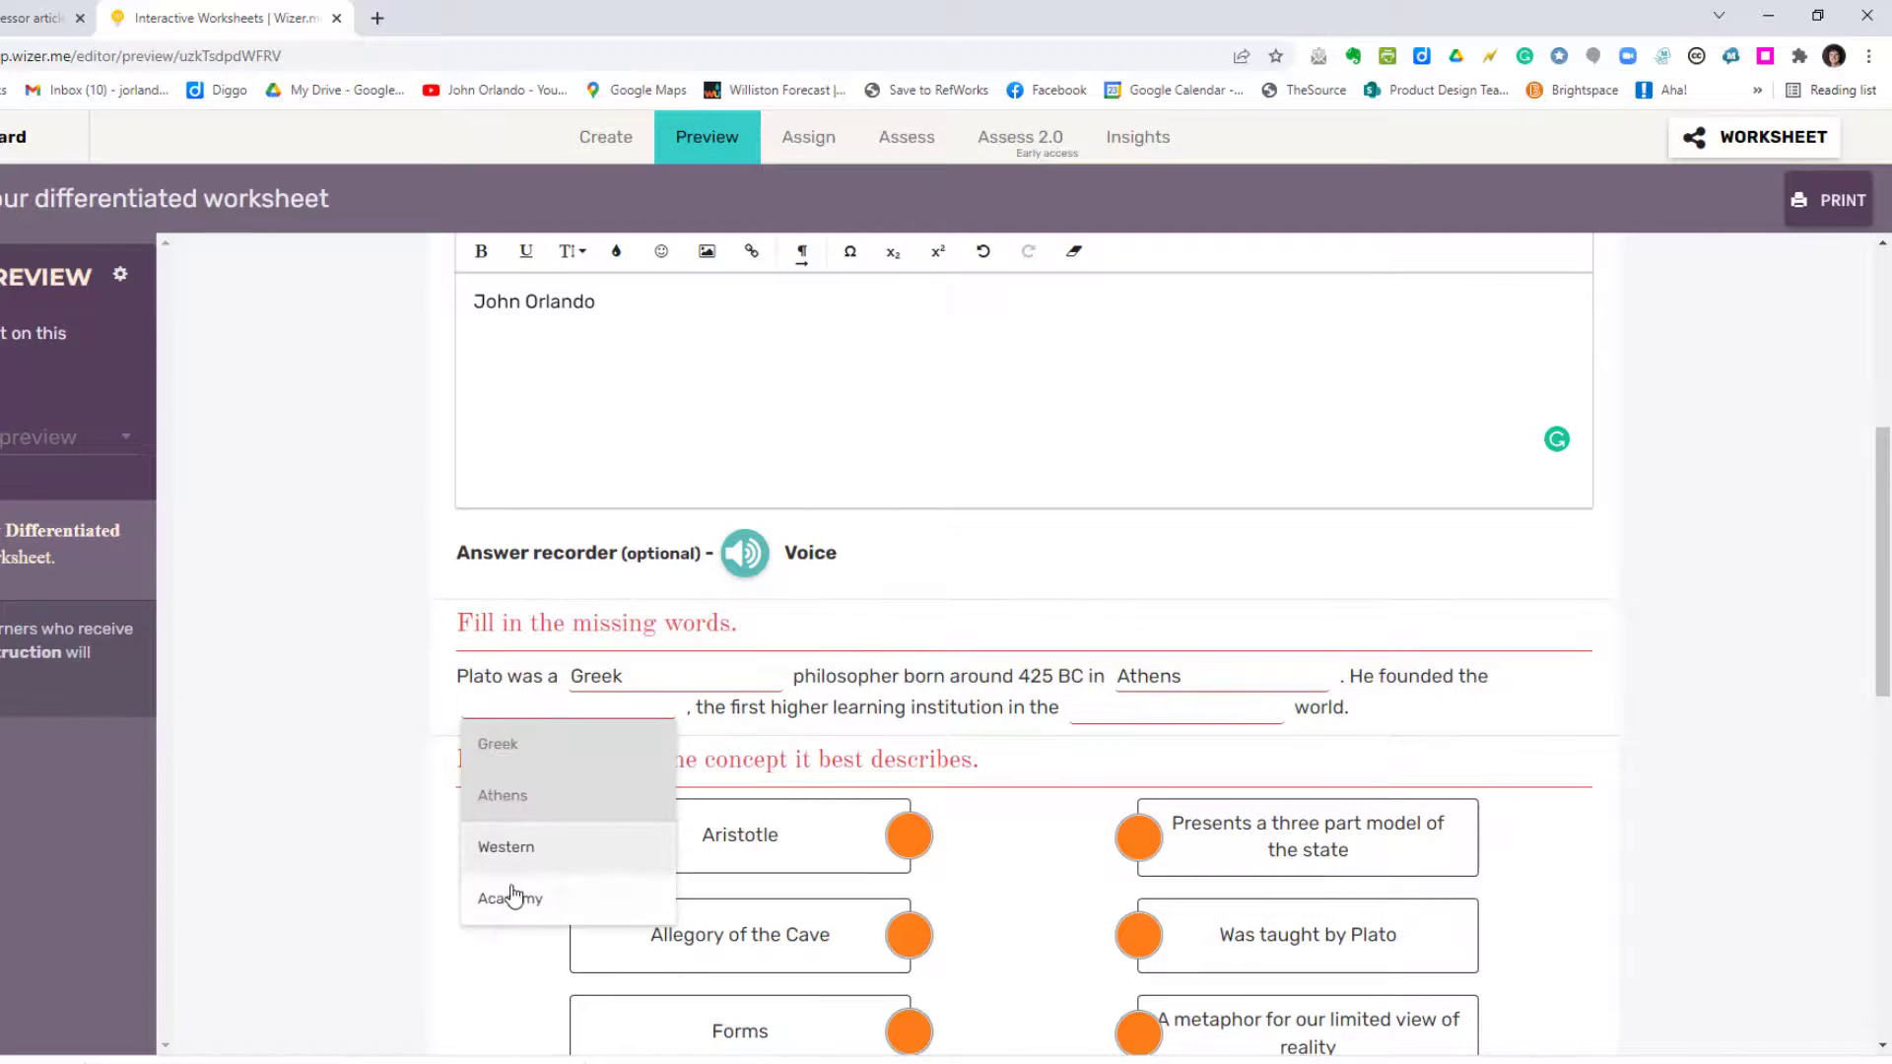
pyautogui.click(508, 898)
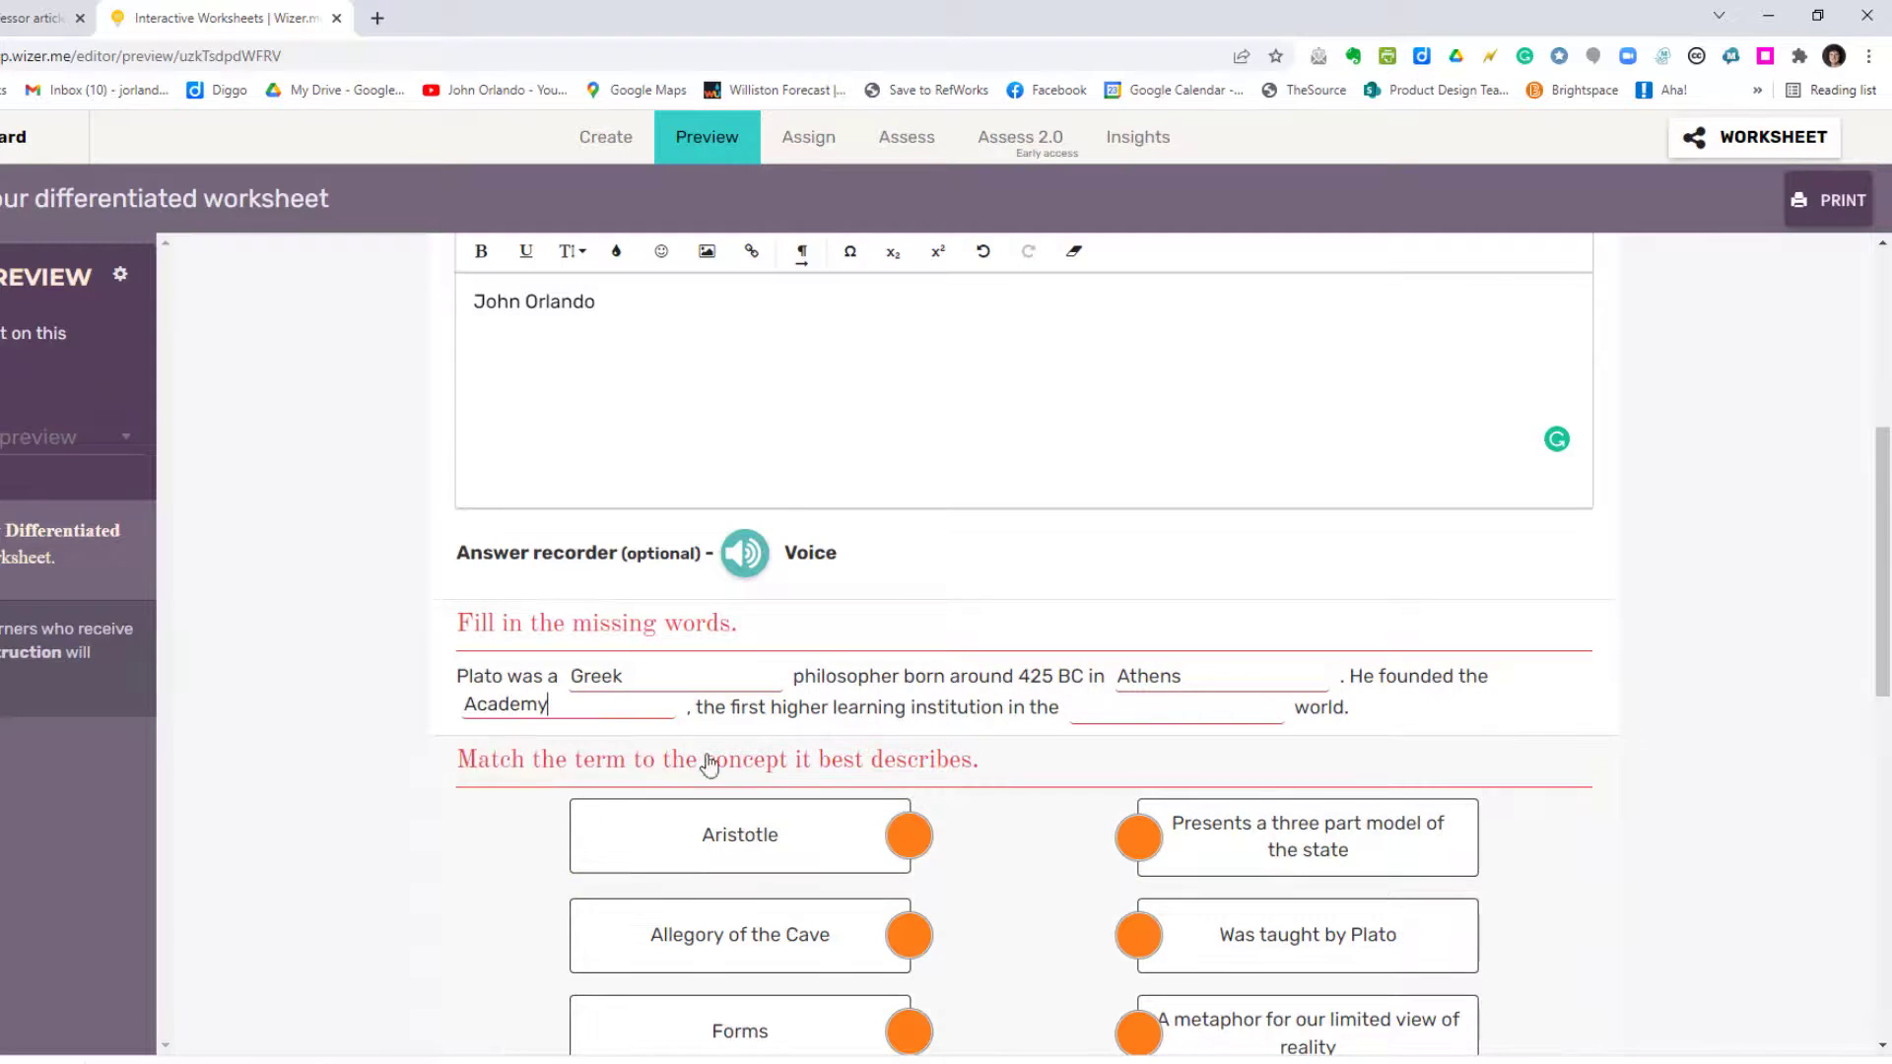
pyautogui.click(1098, 708)
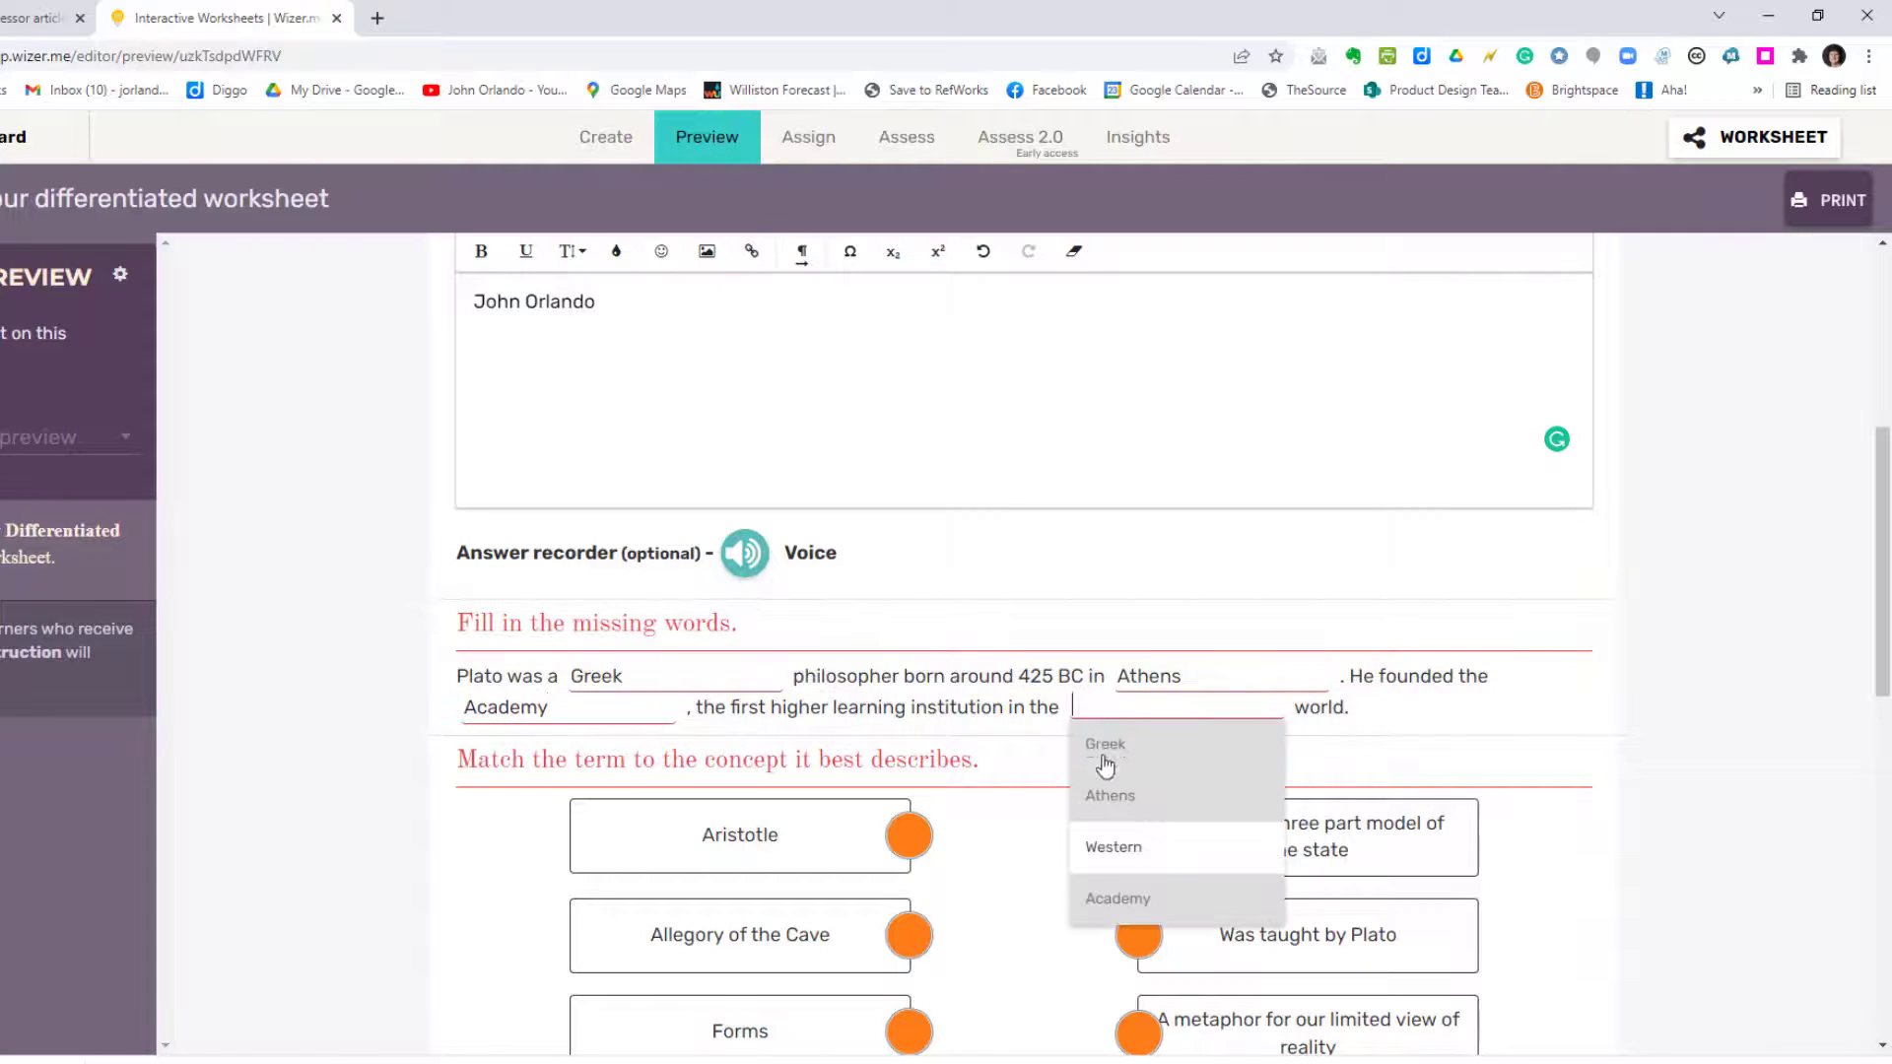
pyautogui.click(1113, 847)
# Step: Connect Aristotle to 'Was taught by Plato', Allegory of the Cave to the limited-view metaphor, Forms to ideals, The Republic to the three-part state
pyautogui.scroll(-1, 335, 829)
pyautogui.scroll(-3, 335, 830)
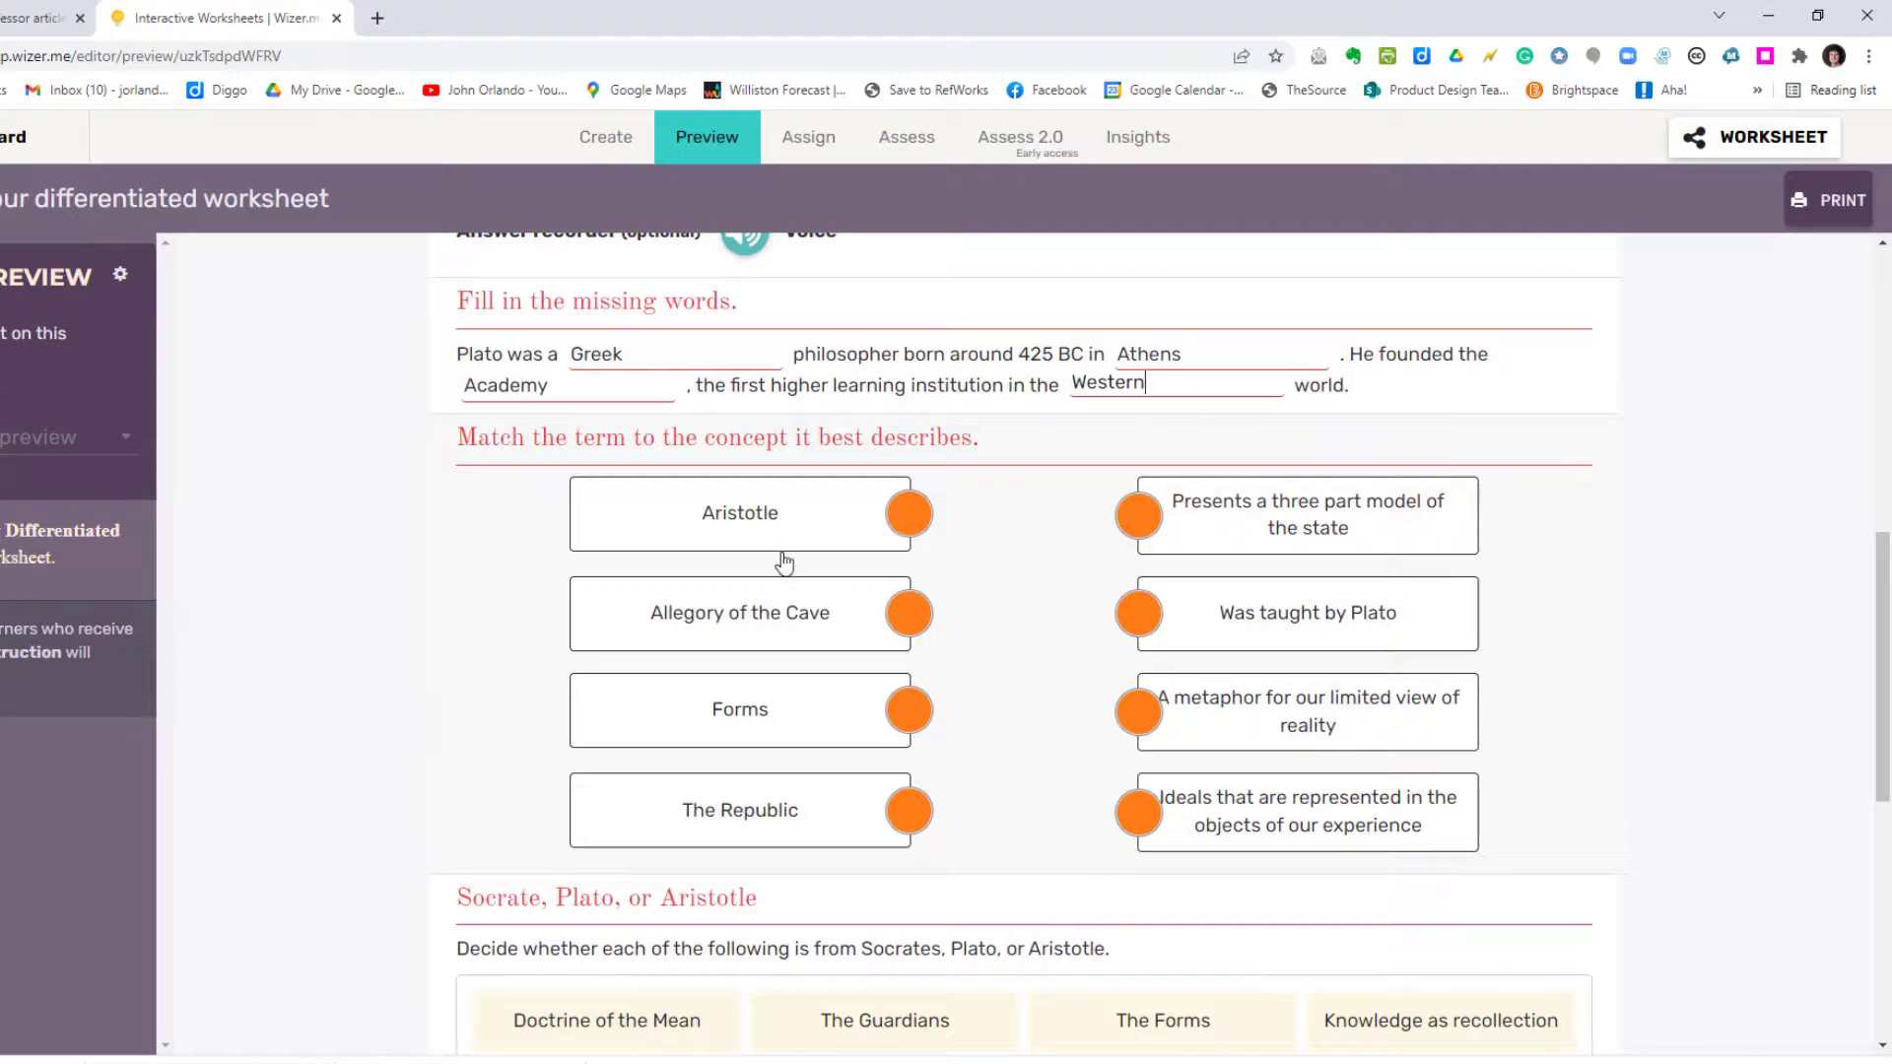
pyautogui.moveTo(891, 507); pyautogui.dragTo(1139, 621)
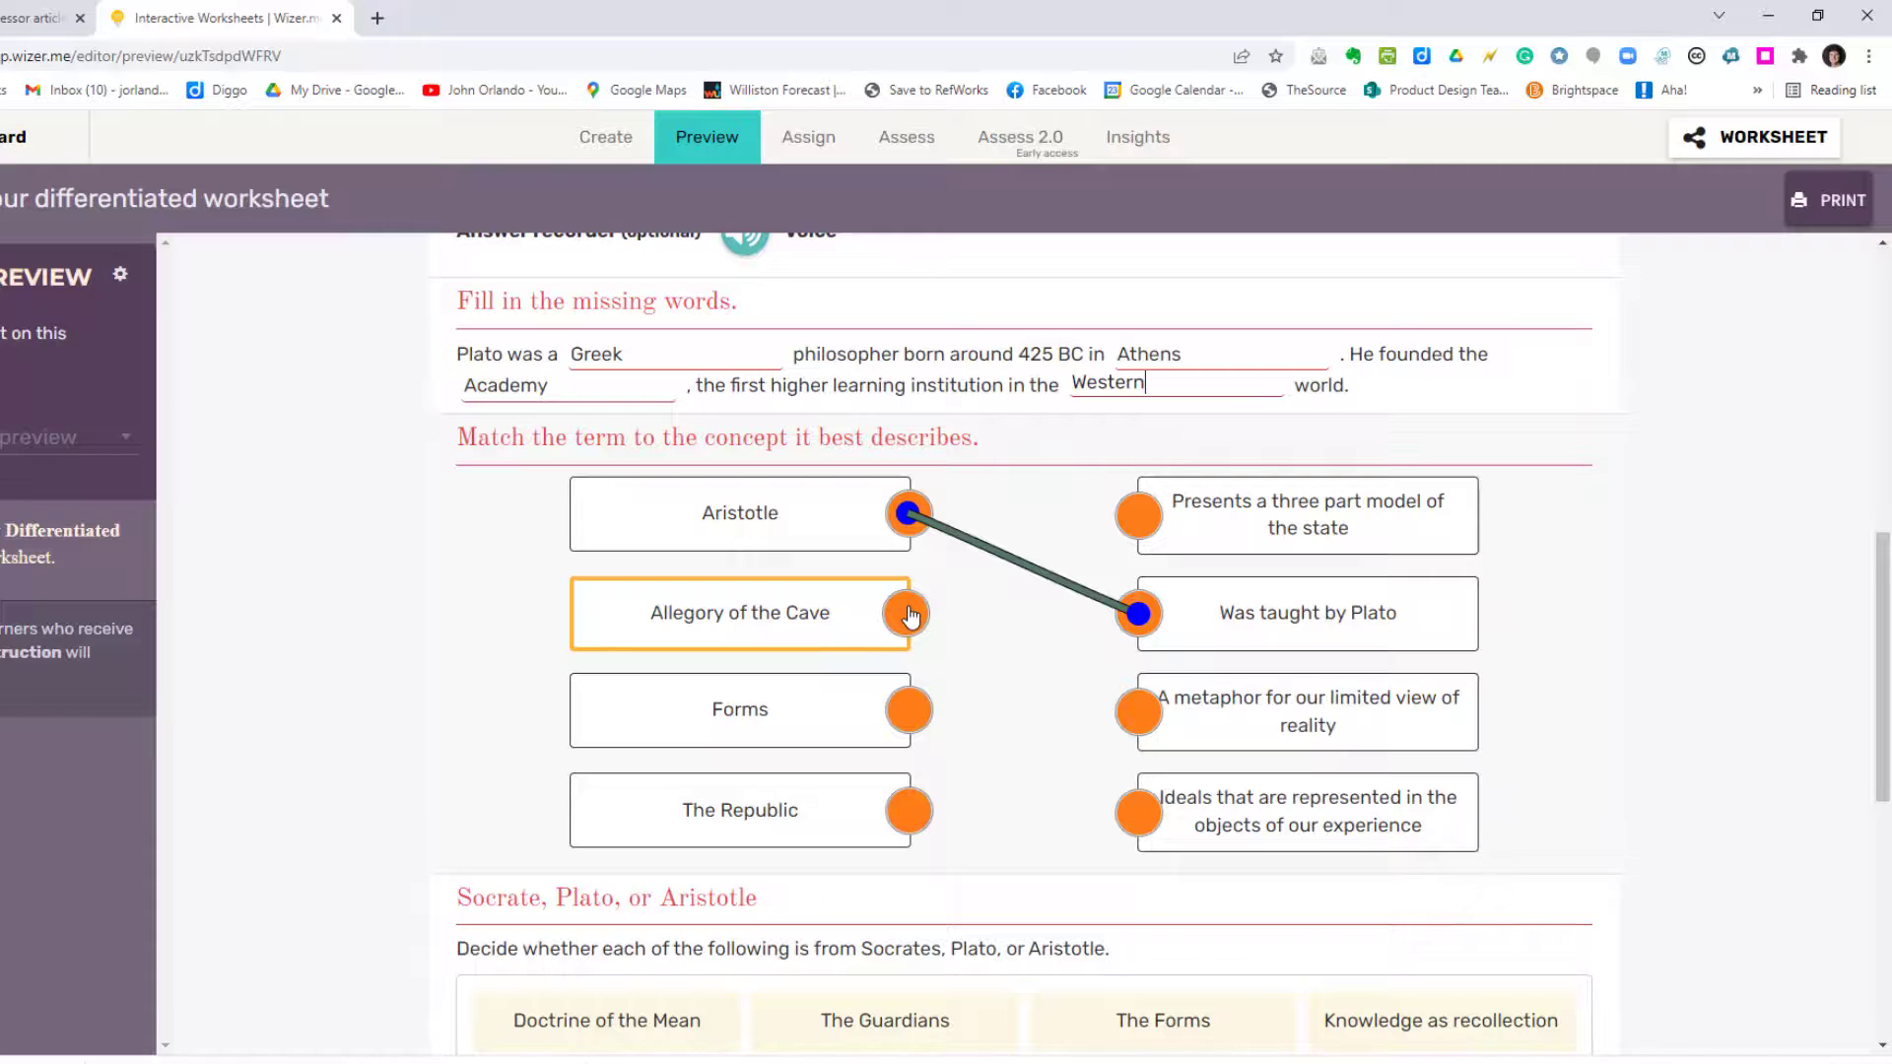
pyautogui.moveTo(910, 615); pyautogui.dragTo(1144, 722)
pyautogui.moveTo(899, 710); pyautogui.dragTo(1141, 824)
pyautogui.moveTo(900, 806); pyautogui.dragTo(1139, 516)
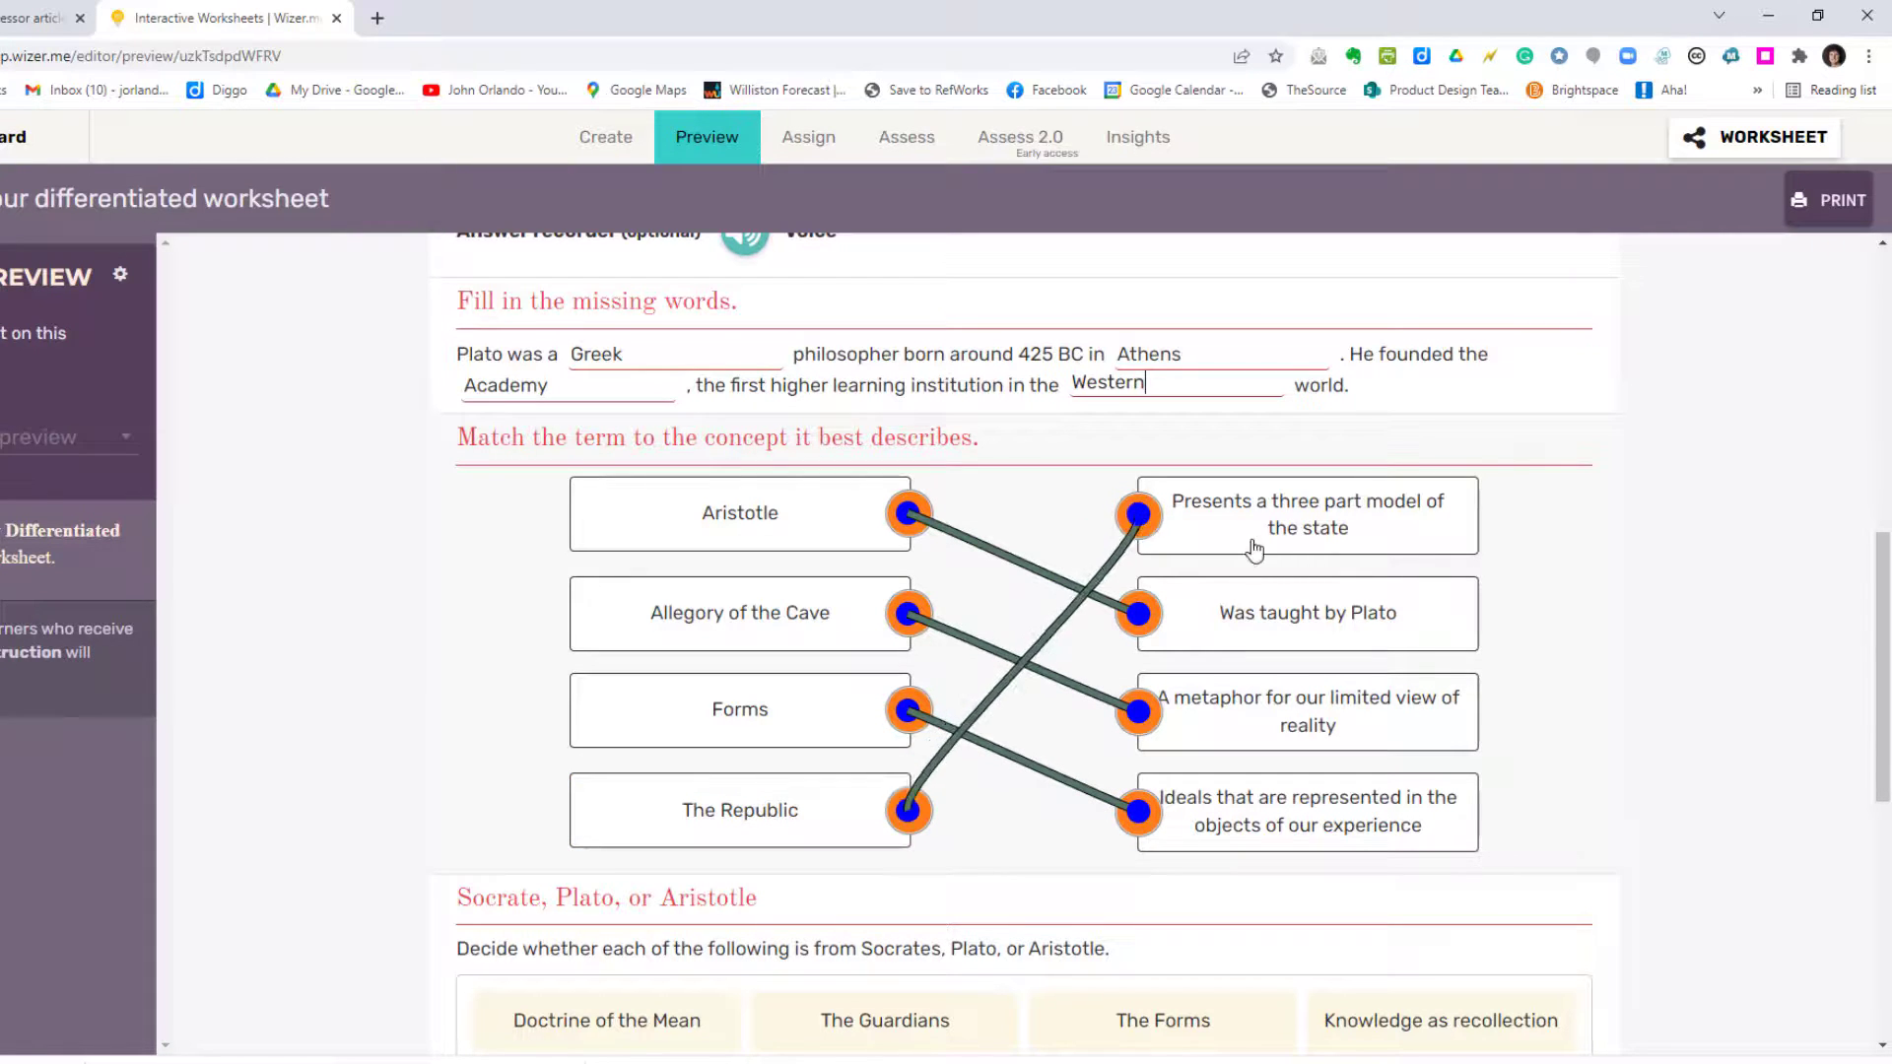
# Step: Sort Doctrine of the Mean under Aristotle, and The Guardians, The Forms and Knowledge as recollection under Plato
pyautogui.scroll(-5, 1645, 771)
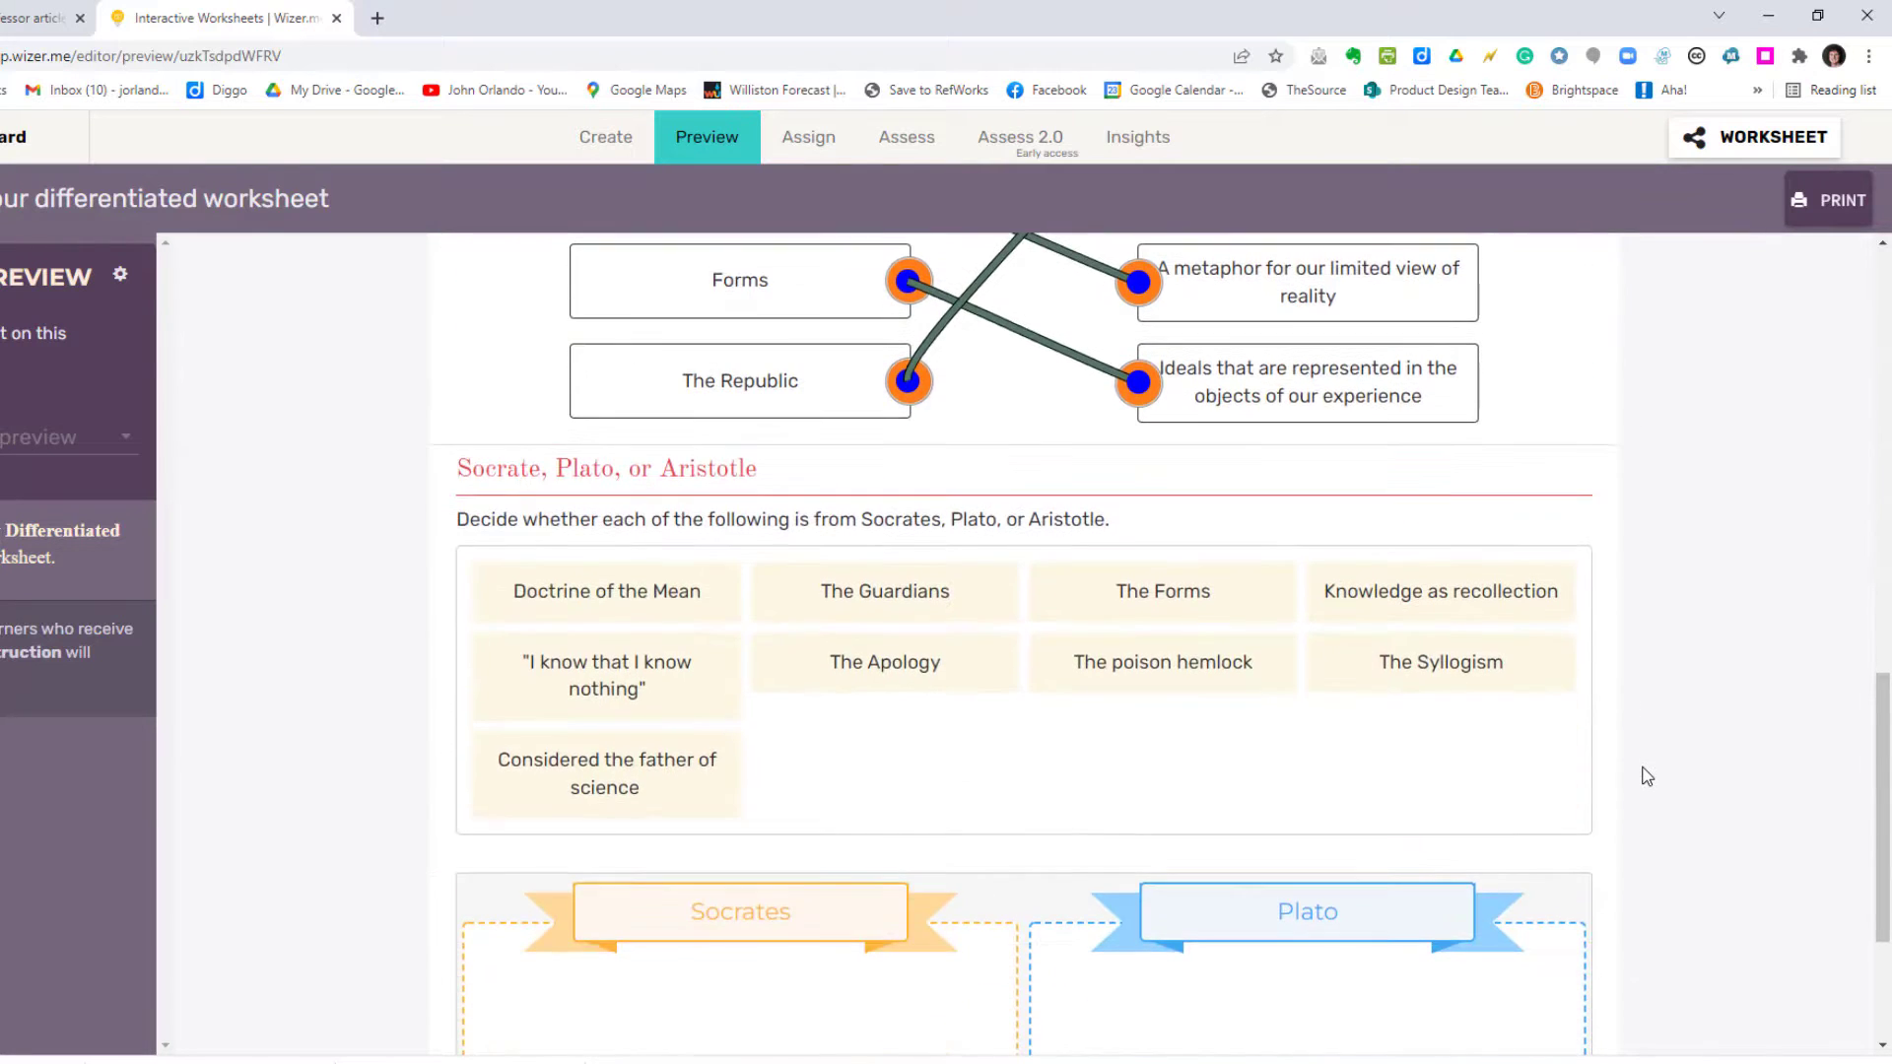
pyautogui.scroll(-2, 1645, 777)
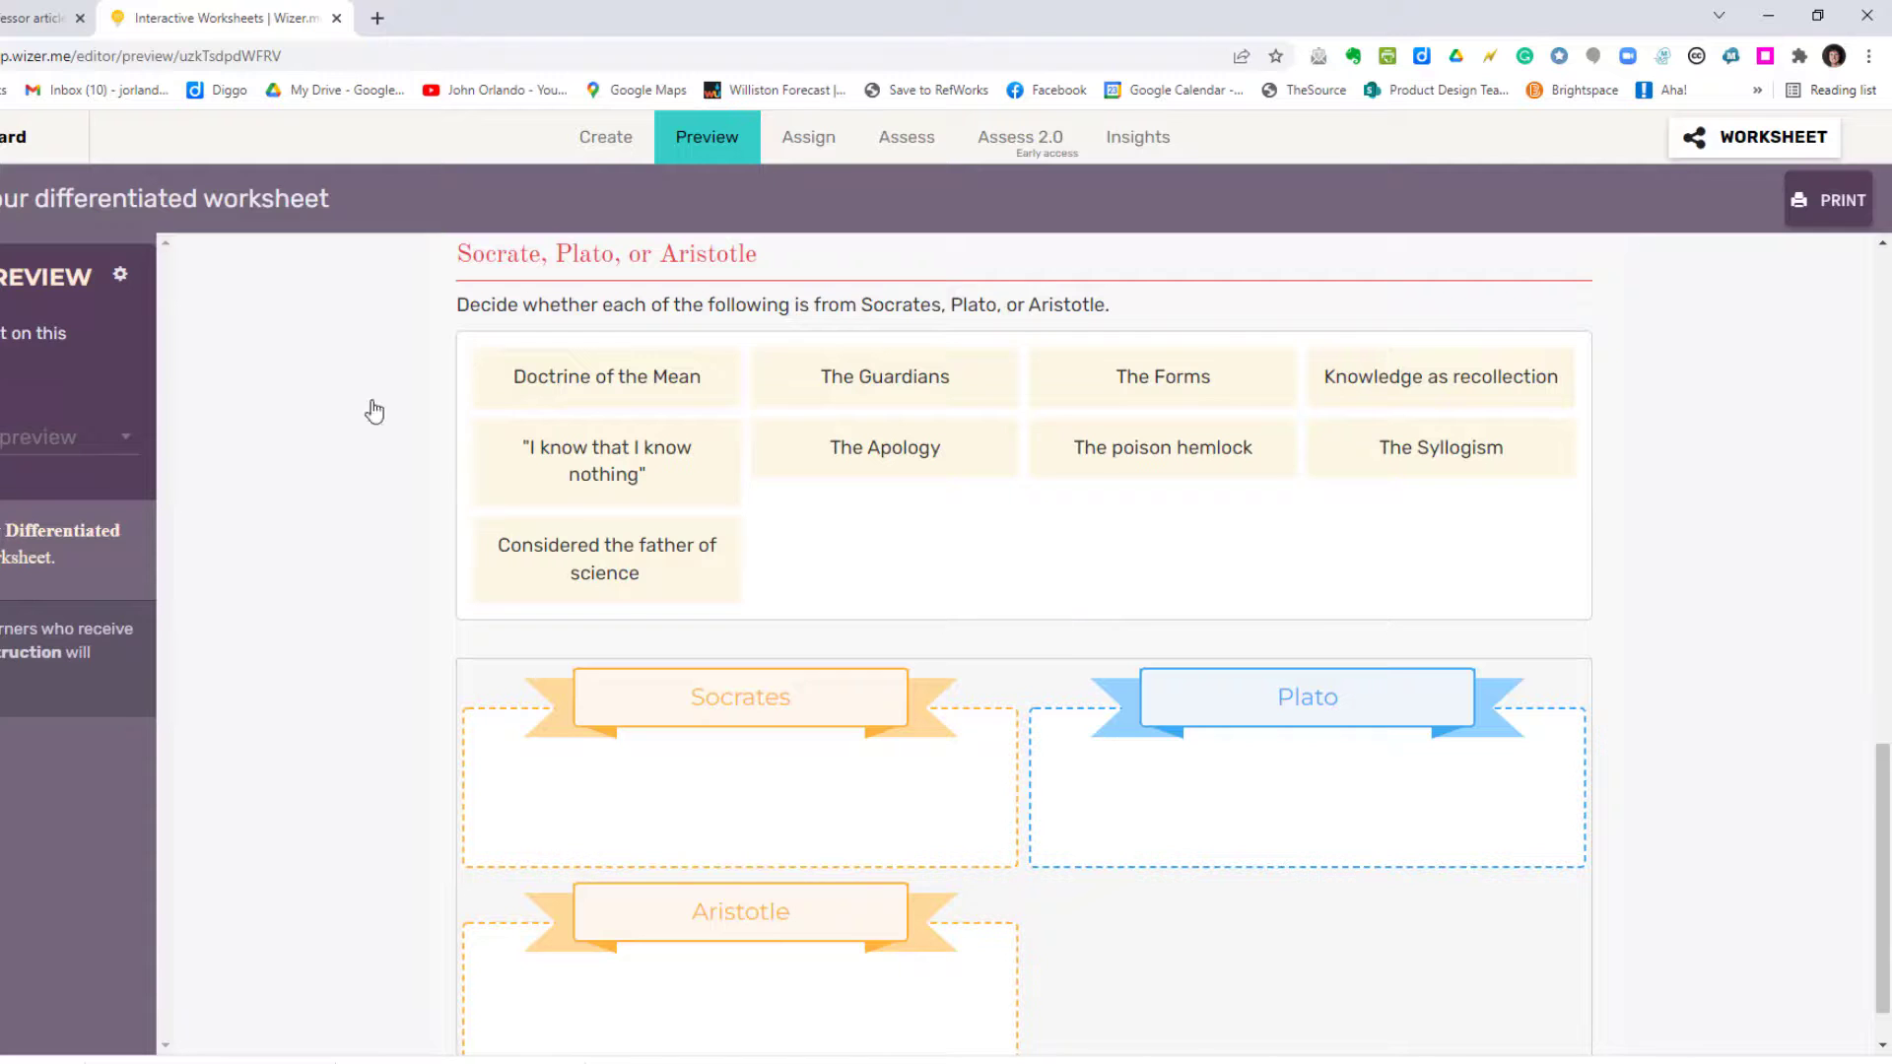
pyautogui.scroll(1, 275, 435)
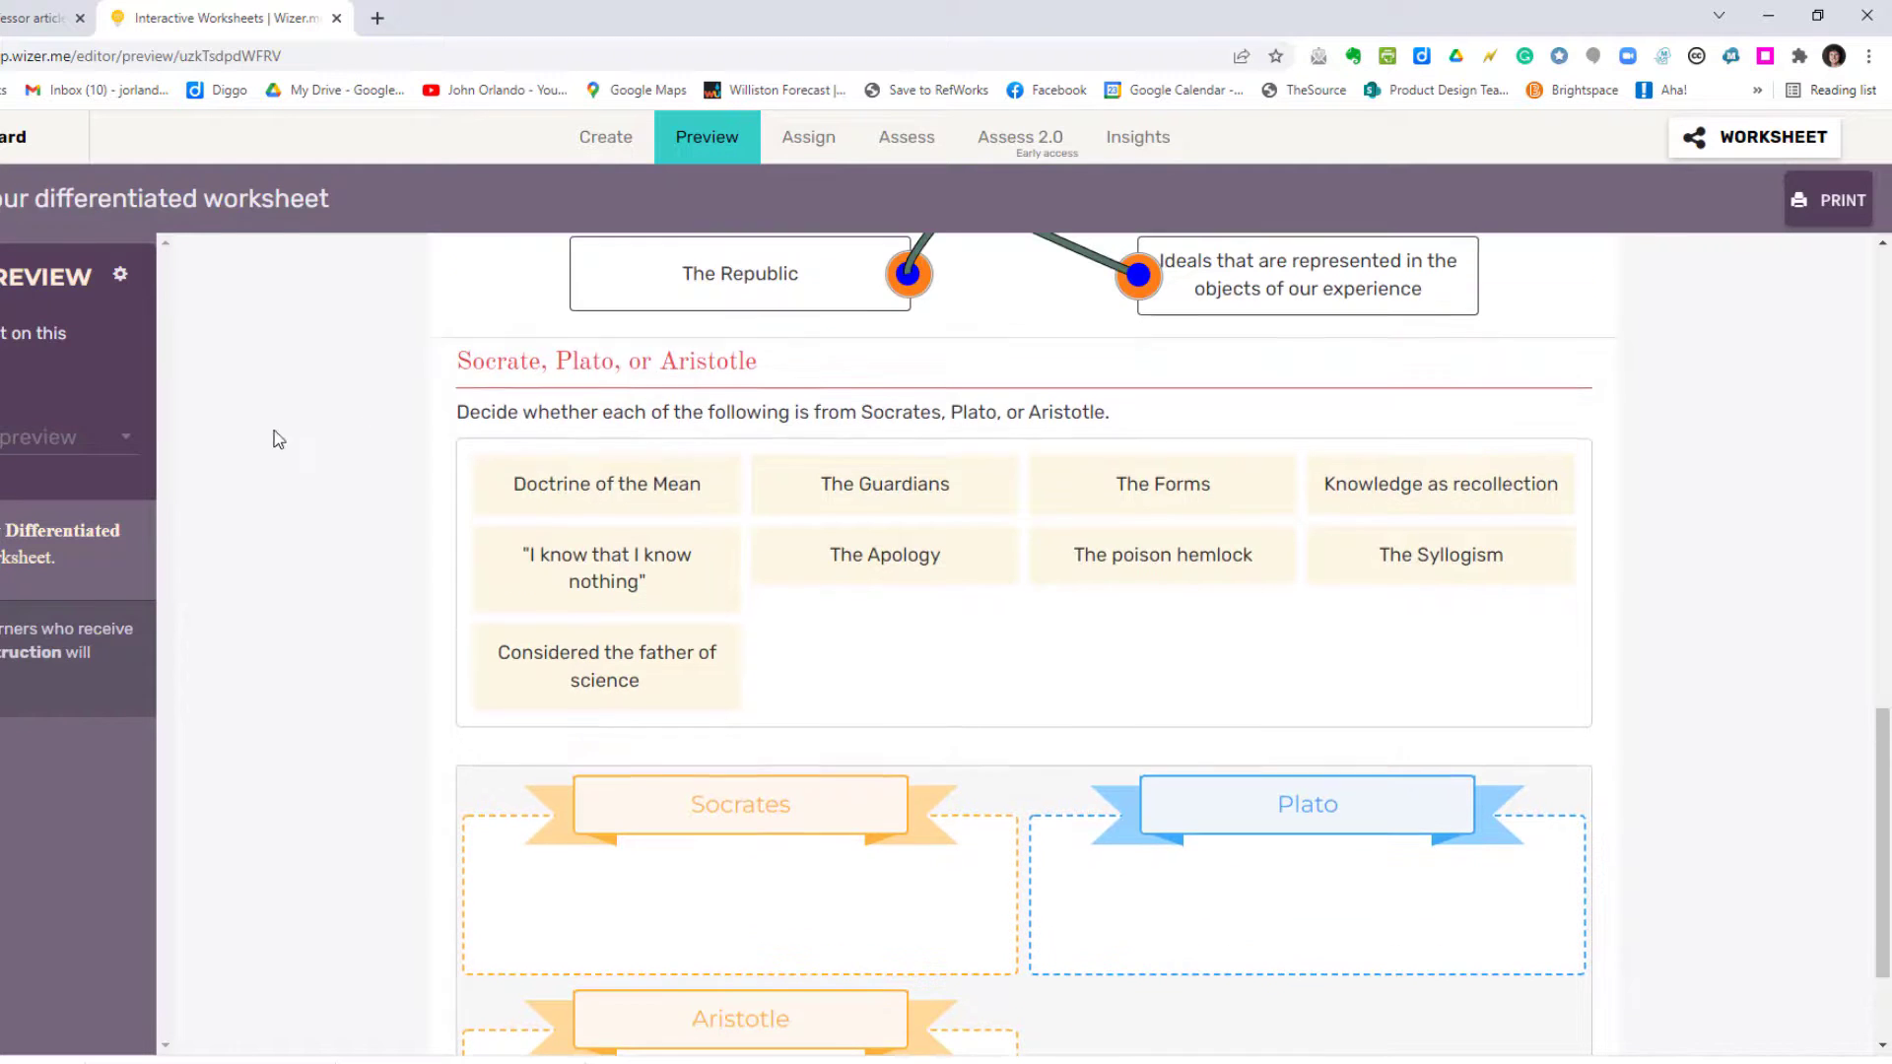
pyautogui.click(588, 486)
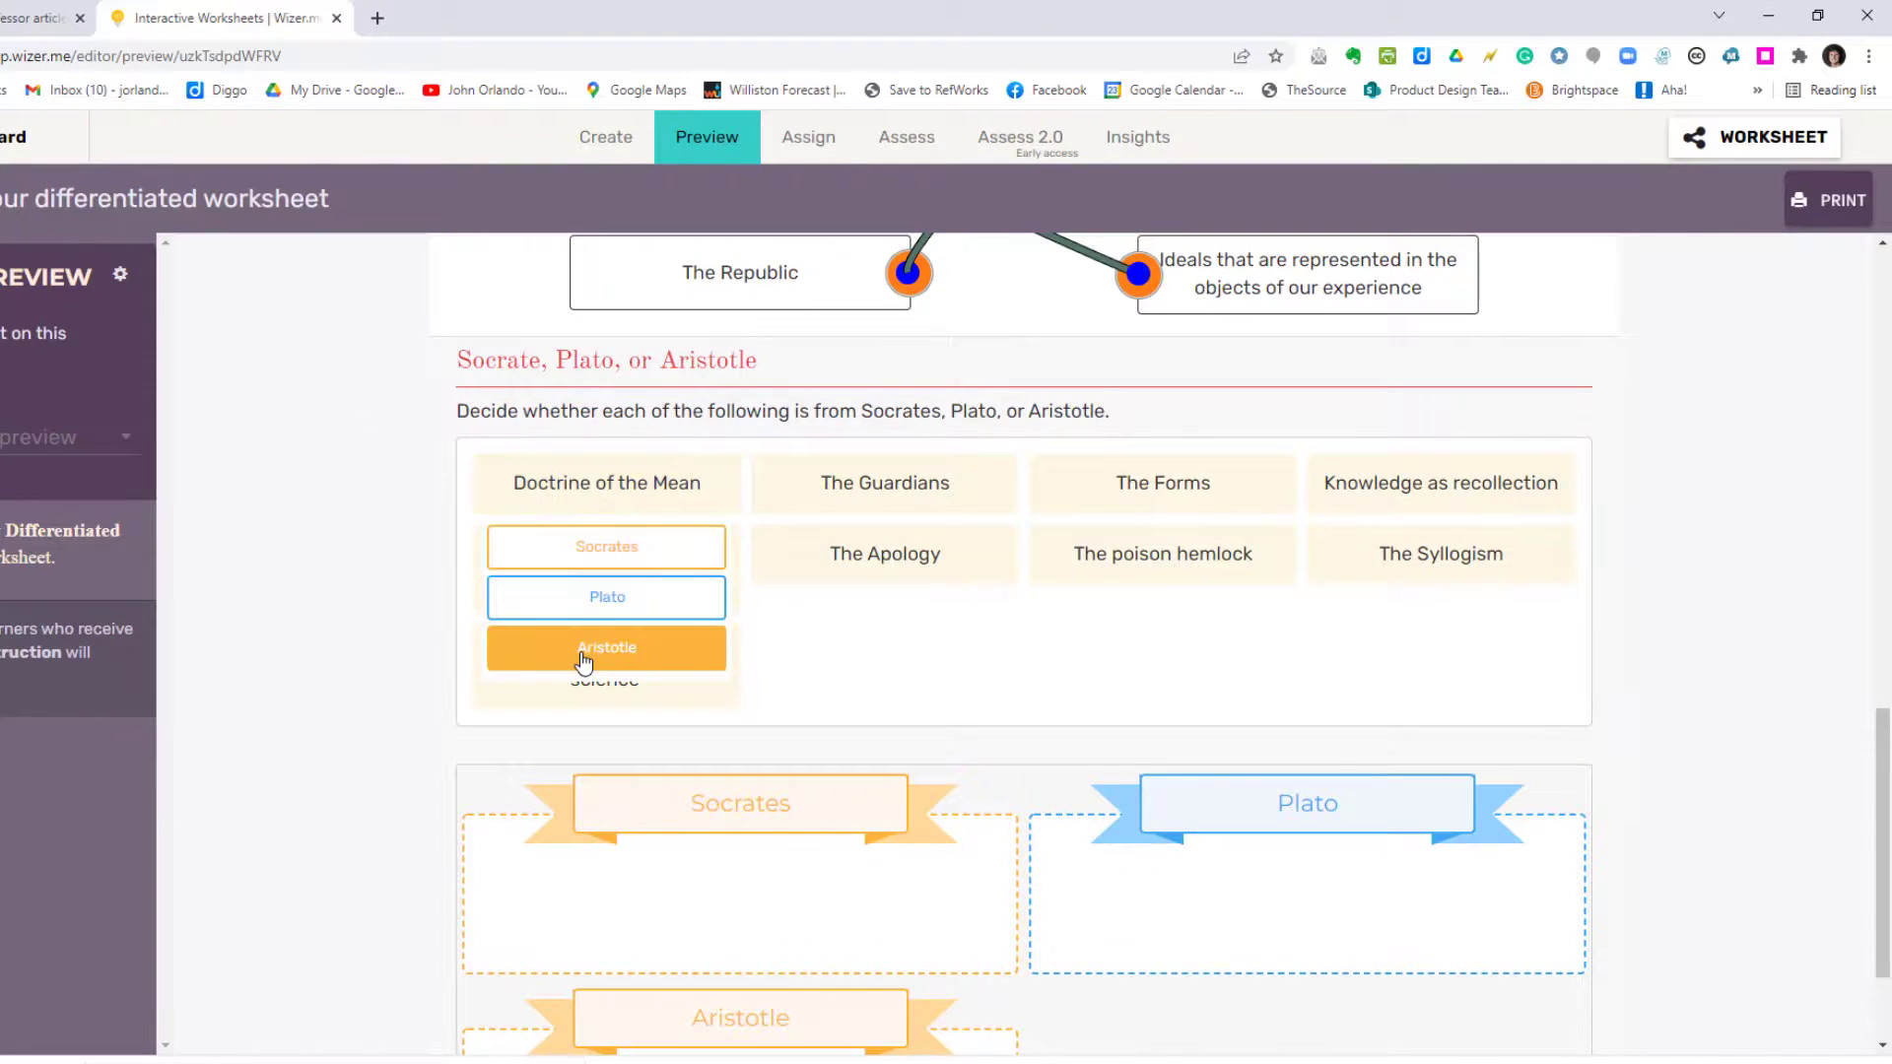
pyautogui.click(584, 658)
pyautogui.click(591, 486)
pyautogui.click(597, 606)
pyautogui.click(590, 485)
pyautogui.click(594, 603)
pyautogui.click(588, 498)
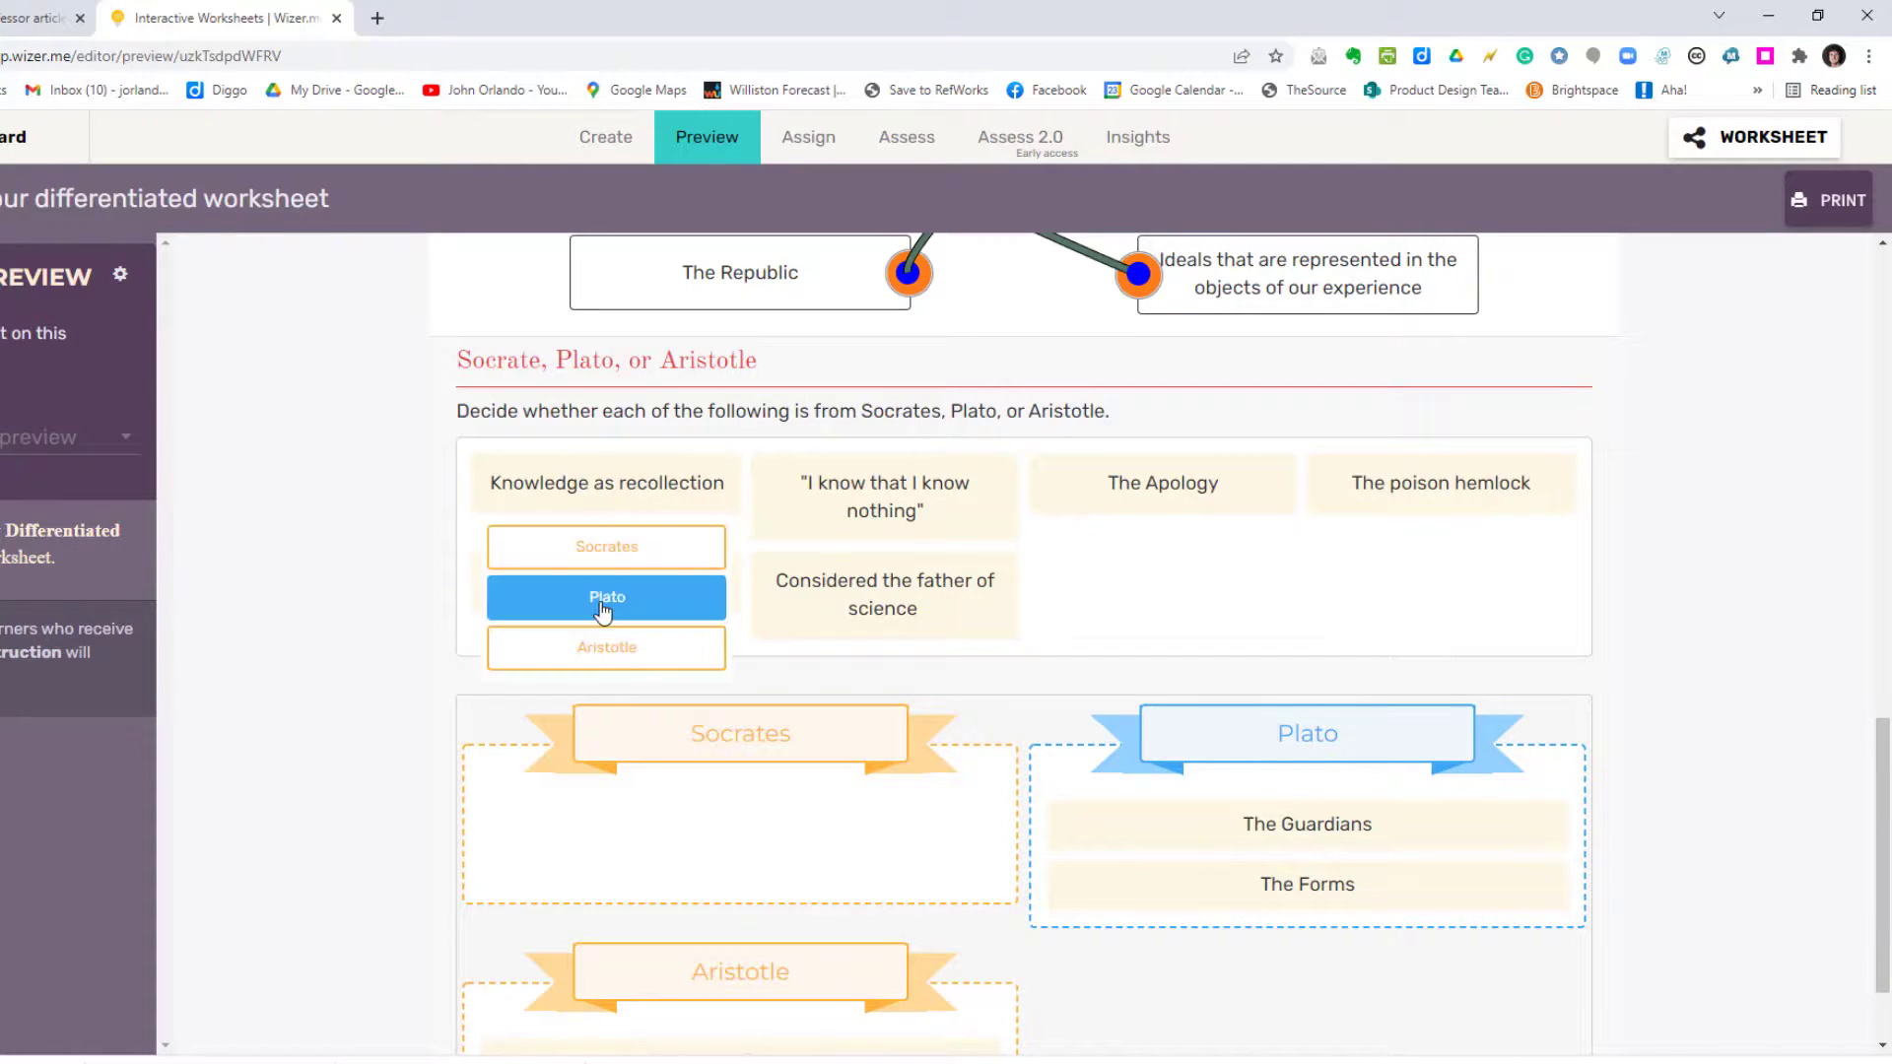
pyautogui.click(603, 611)
# Step: Put 'I know that I know nothing', The Apology and The poison hemlock under Socrates; The Syllogism and father of science under Aristotle
pyautogui.click(592, 502)
pyautogui.click(599, 587)
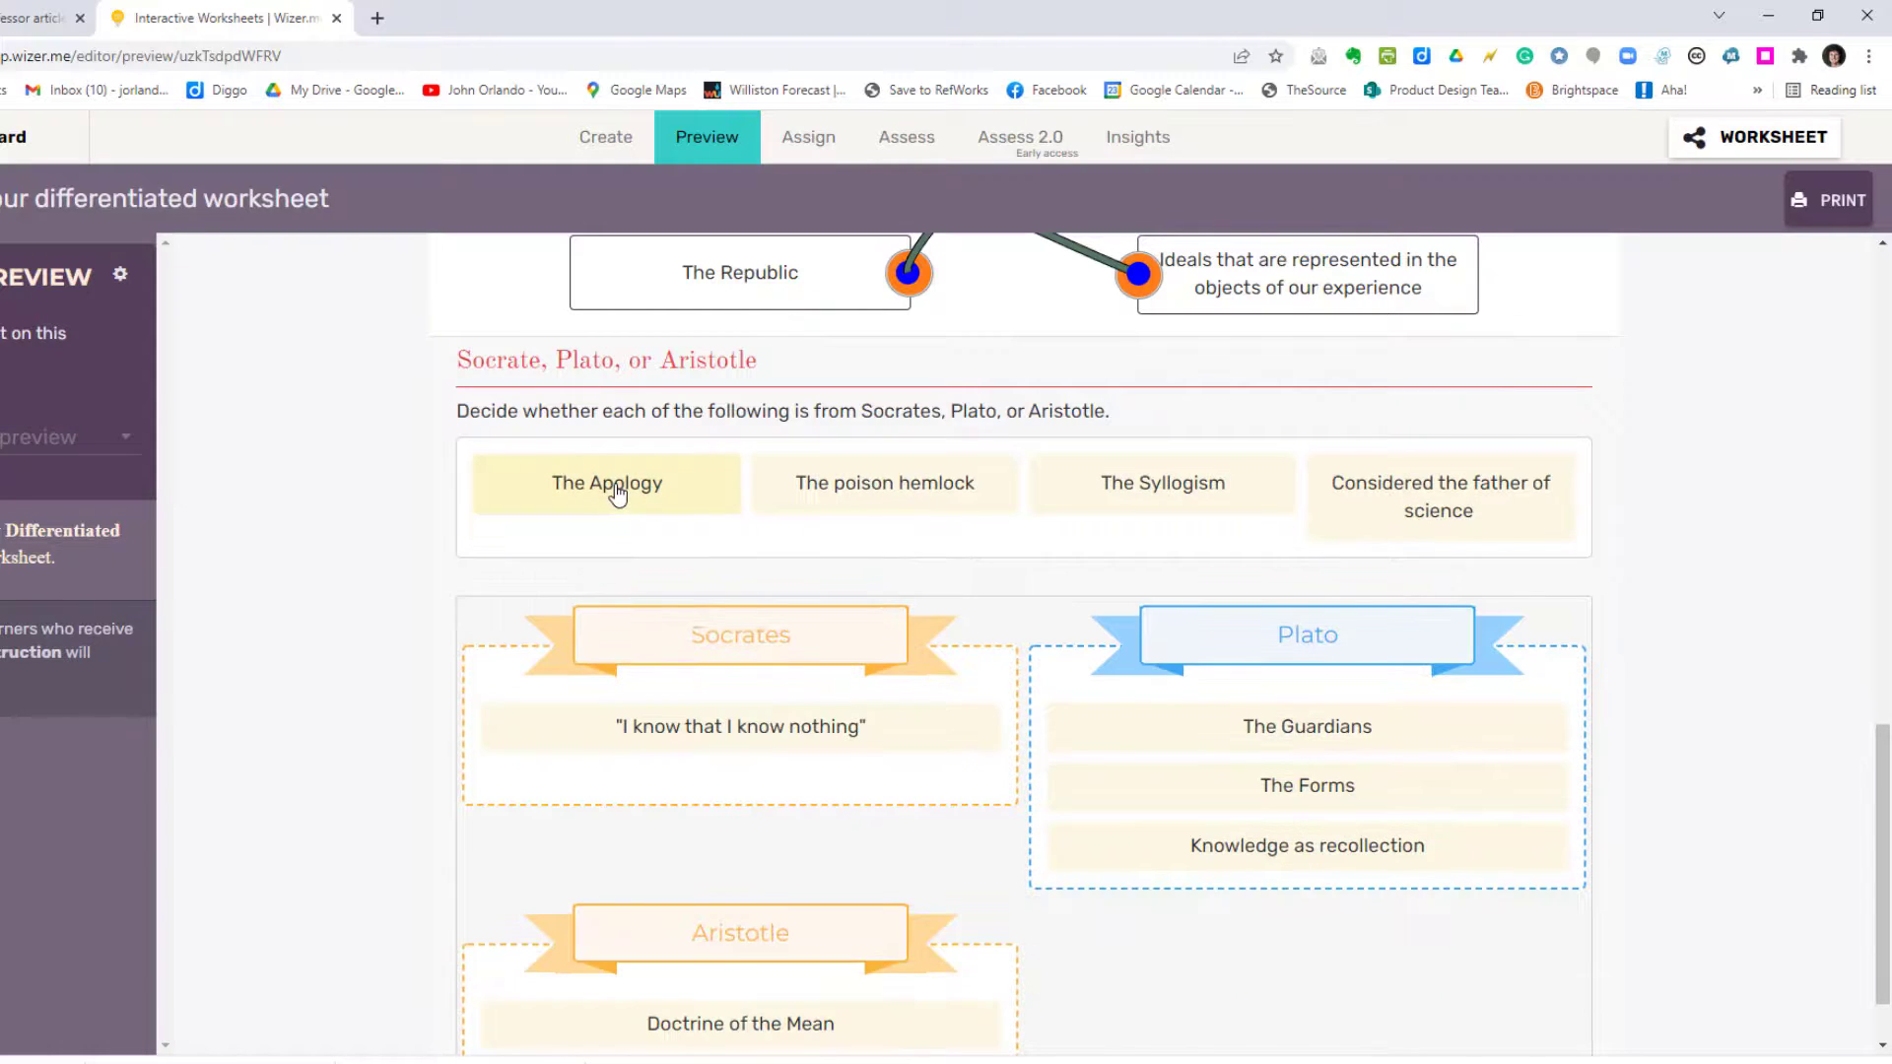
pyautogui.click(611, 491)
pyautogui.click(612, 540)
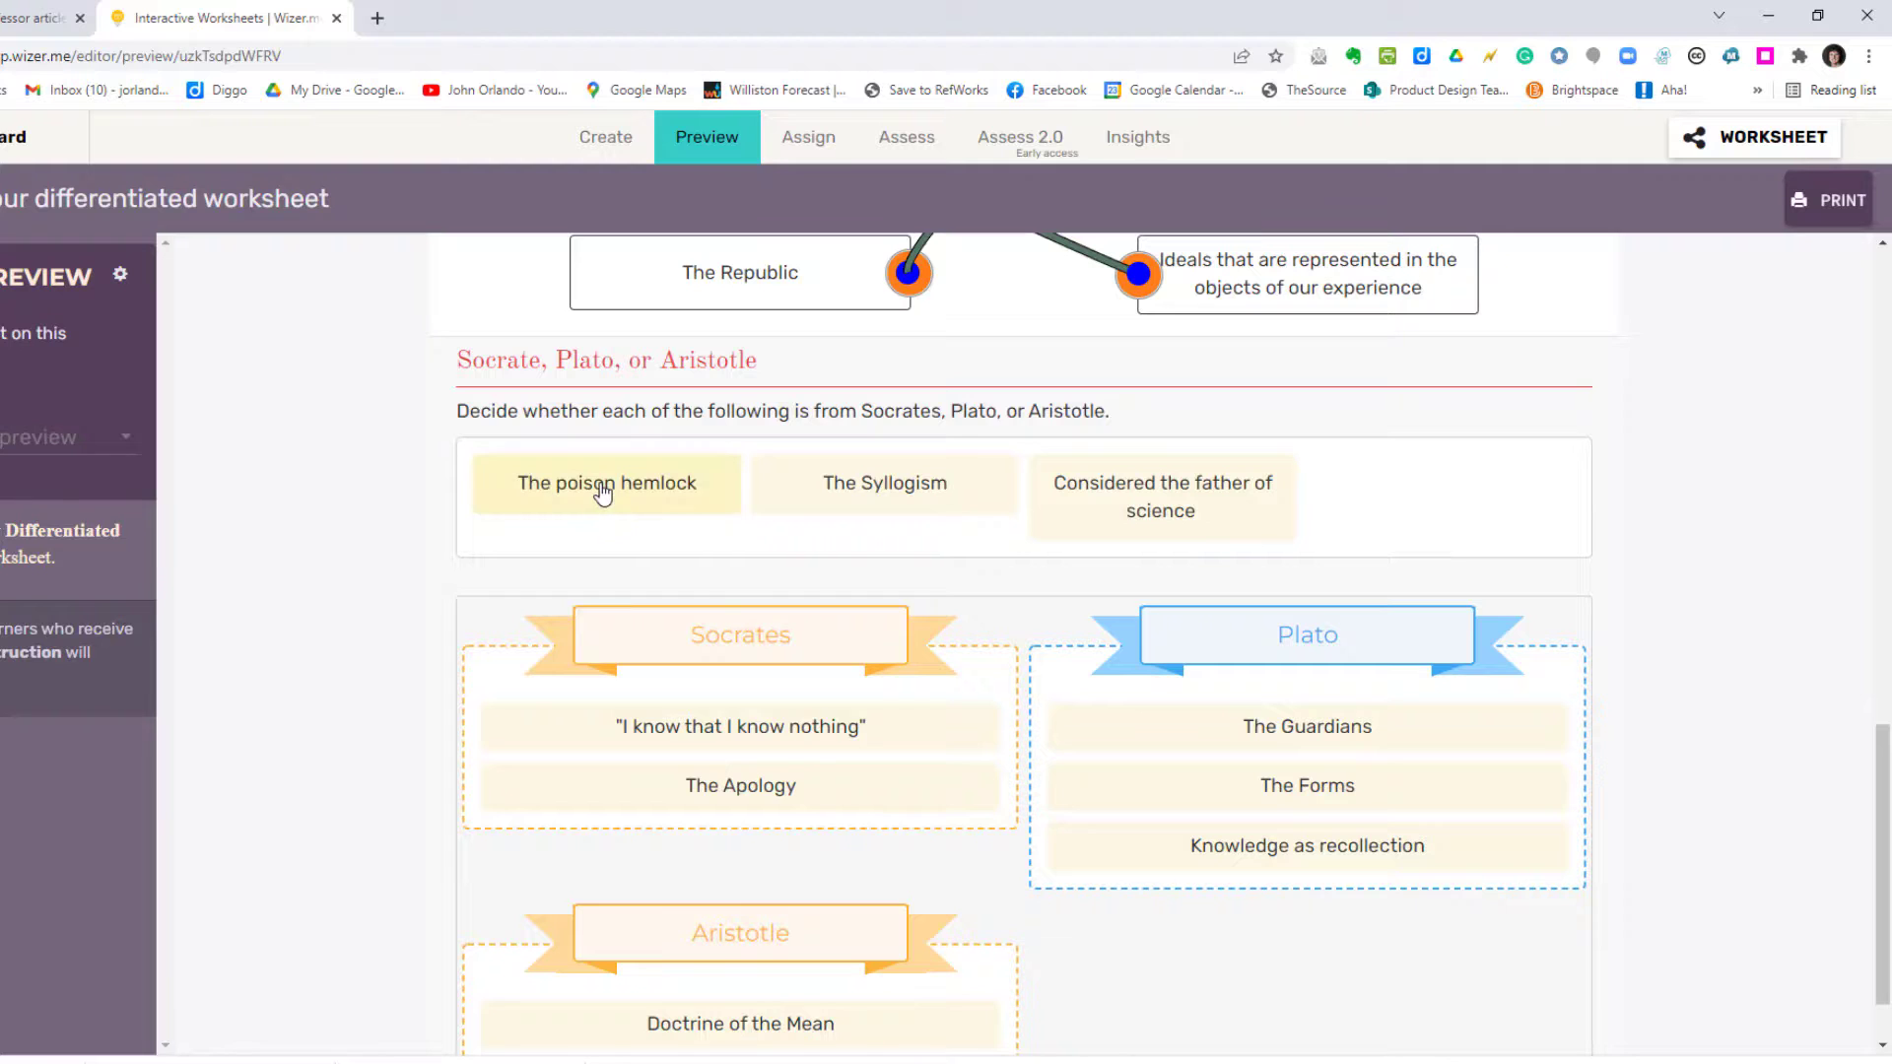
pyautogui.click(600, 491)
pyautogui.click(606, 545)
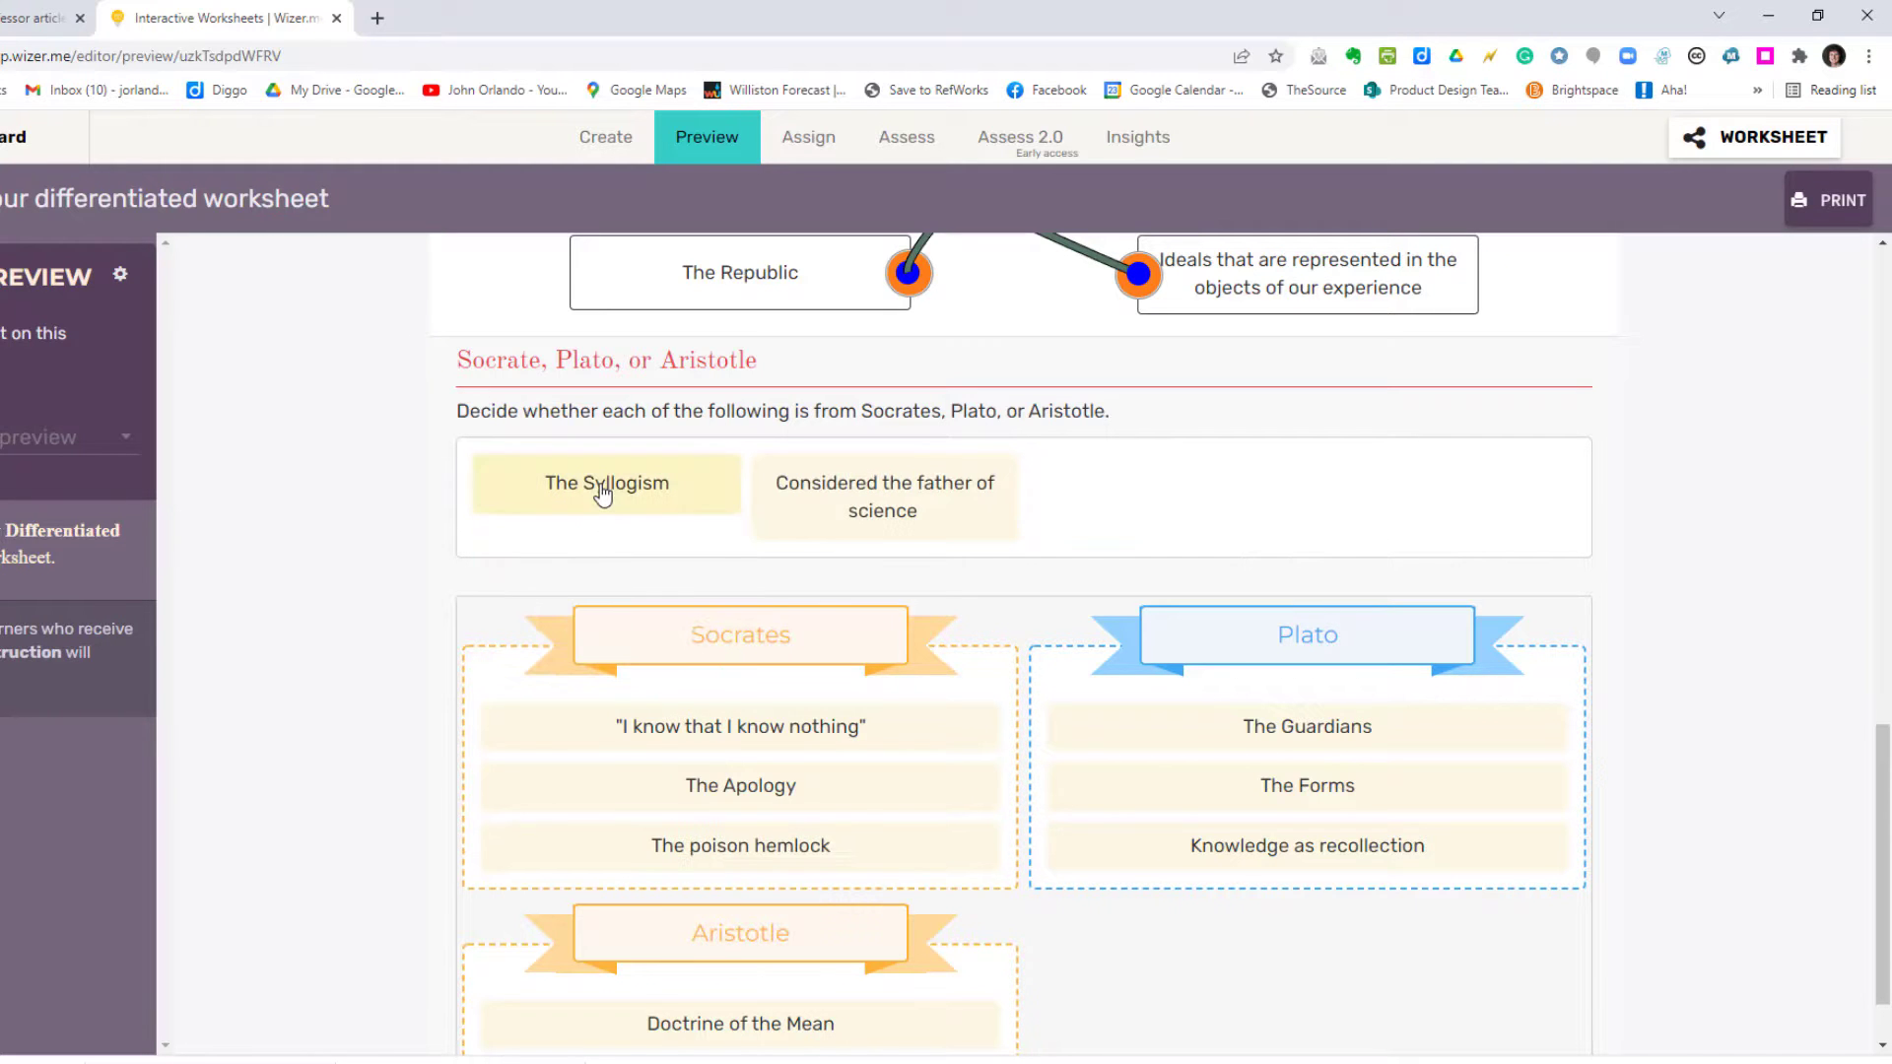
pyautogui.click(603, 493)
pyautogui.click(597, 659)
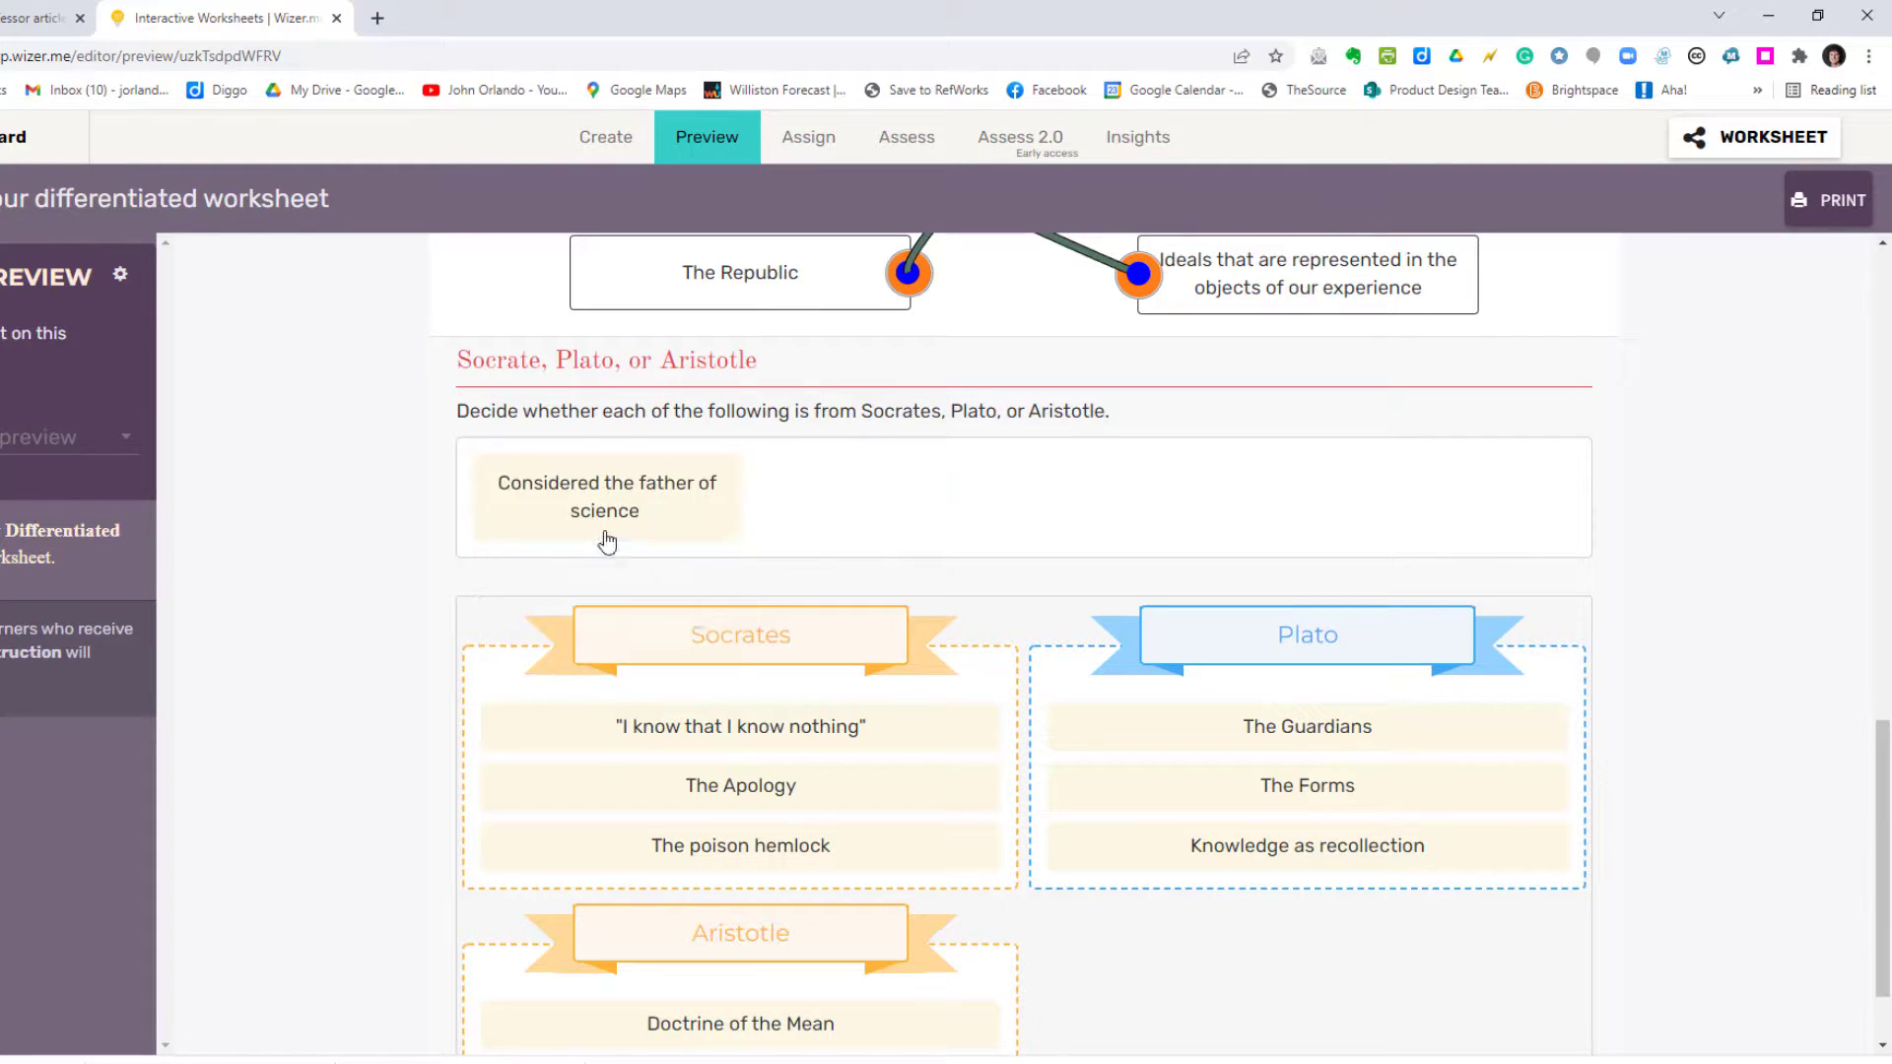
pyautogui.click(618, 493)
pyautogui.click(603, 668)
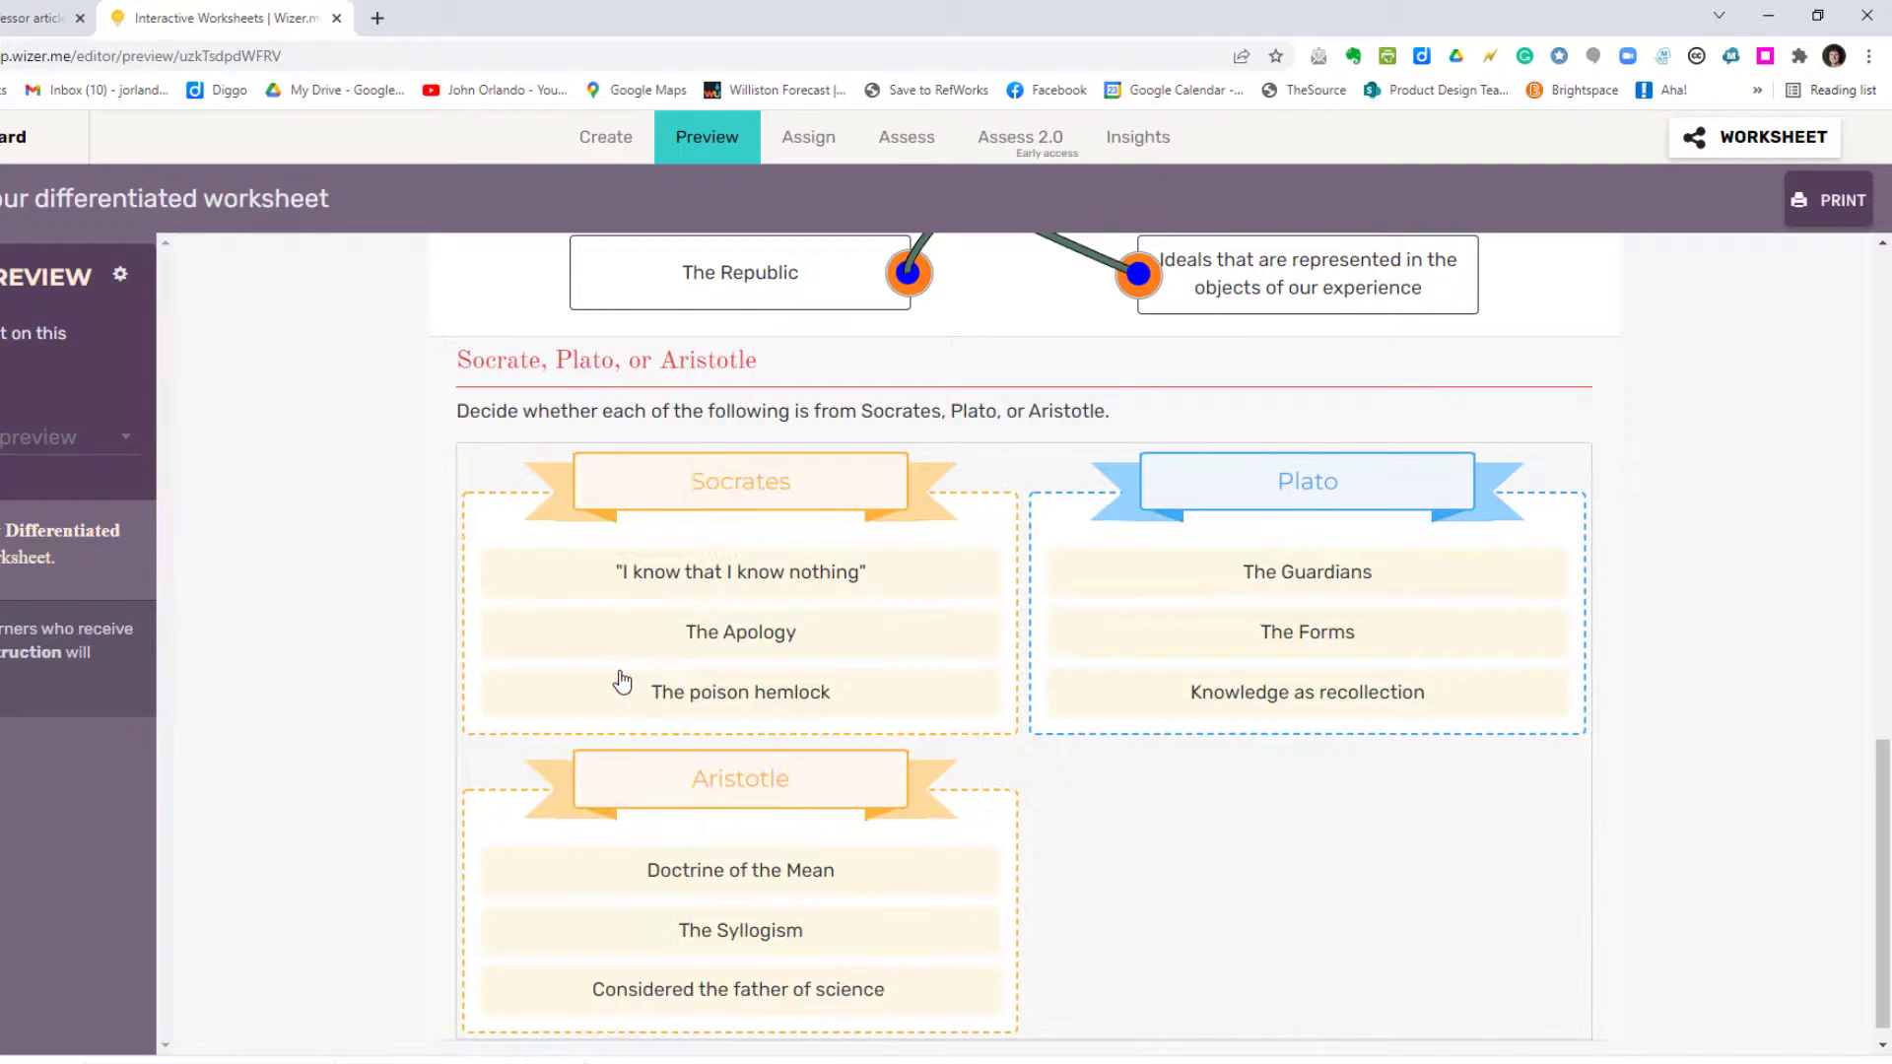